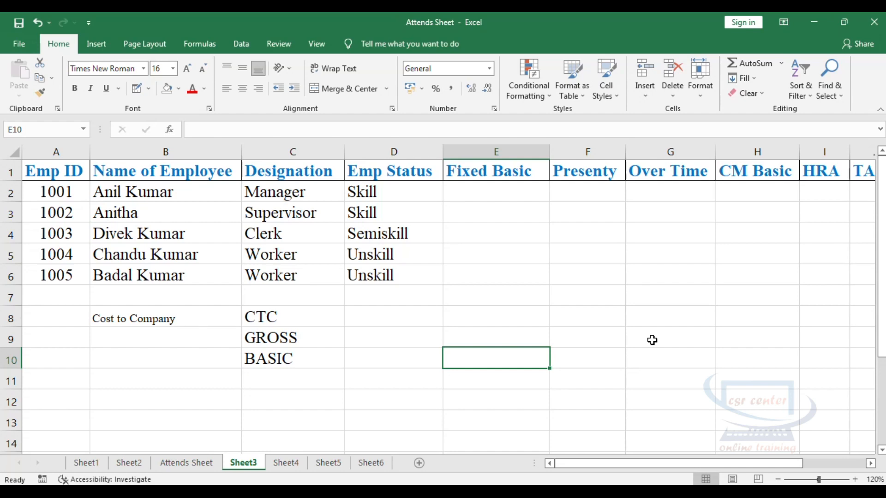
# Step: Examine the daily June attendance marks and the Present, AB Days, SL and PL summary columns on the Attends Sheet
pyautogui.click(198, 463)
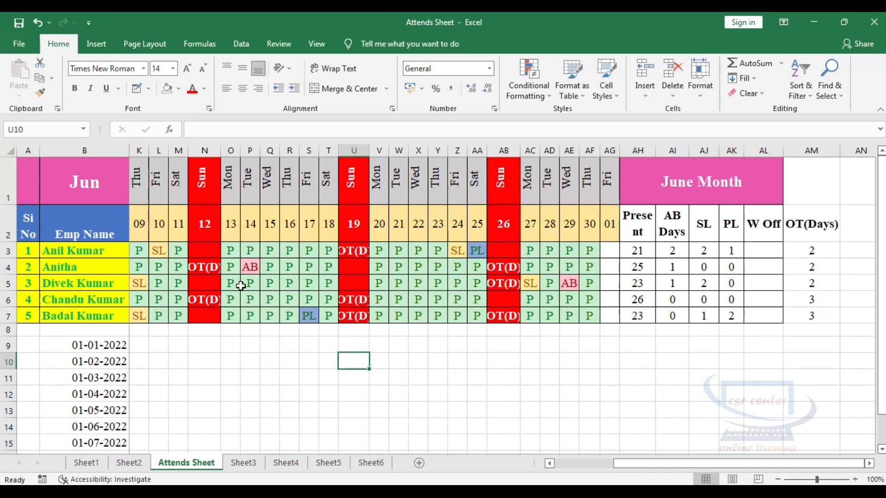
pyautogui.moveTo(633, 464); pyautogui.dragTo(579, 461)
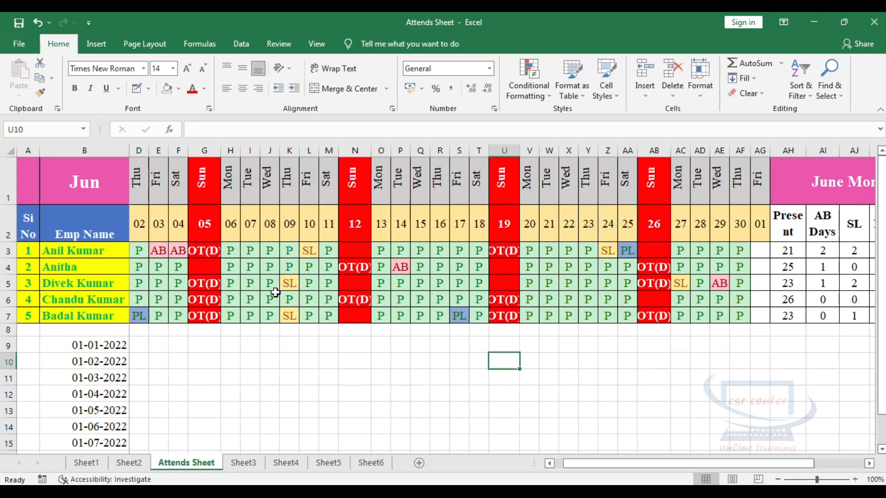
pyautogui.moveTo(604, 468); pyautogui.dragTo(646, 460)
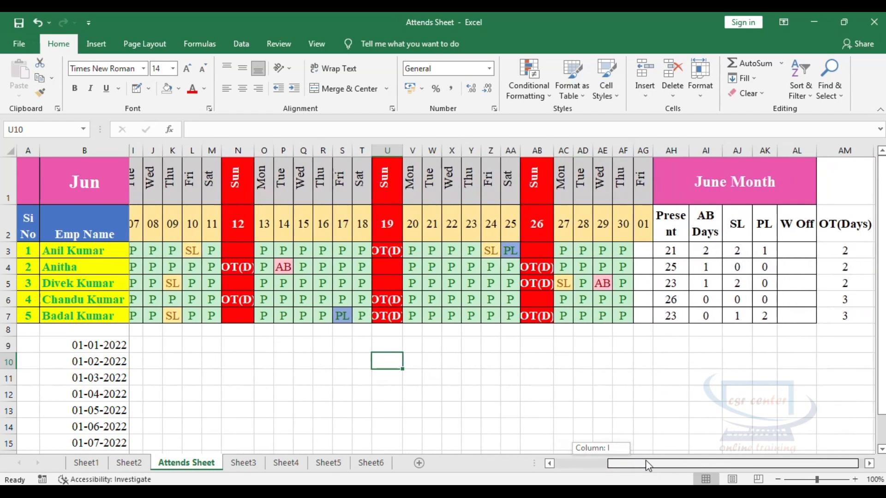
pyautogui.click(771, 249)
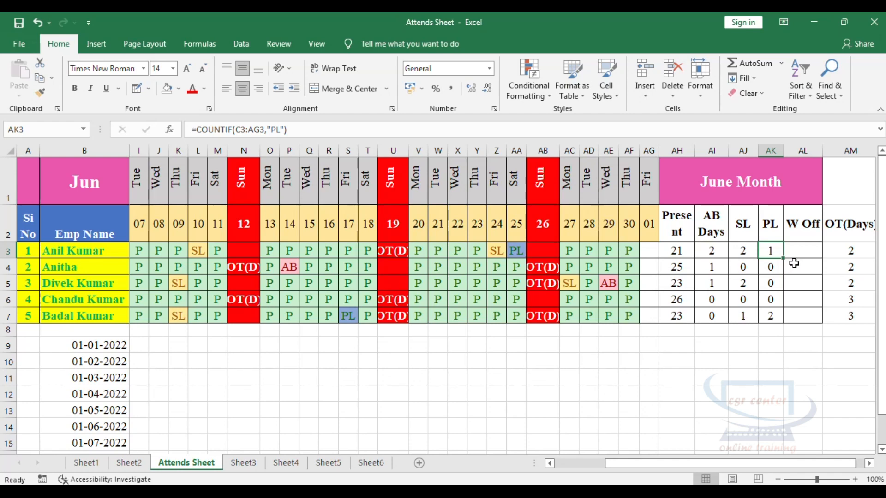
pyautogui.moveTo(729, 463); pyautogui.dragTo(679, 463)
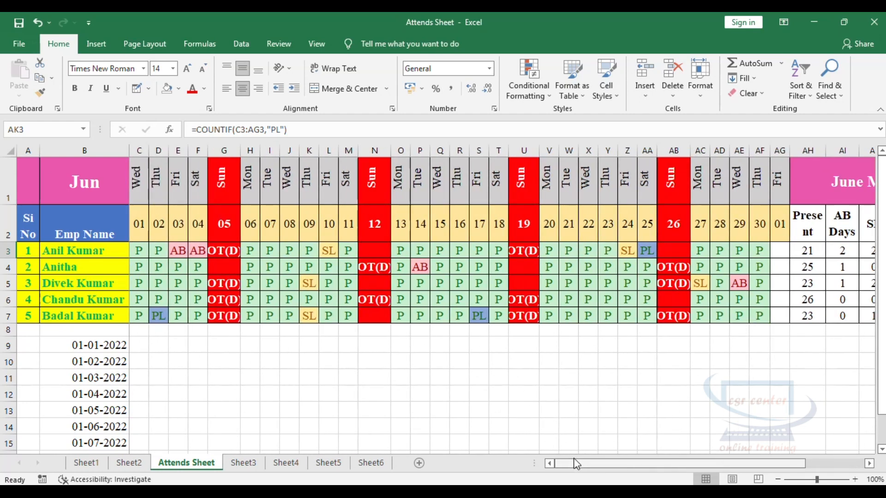
pyautogui.moveTo(573, 463); pyautogui.dragTo(615, 462)
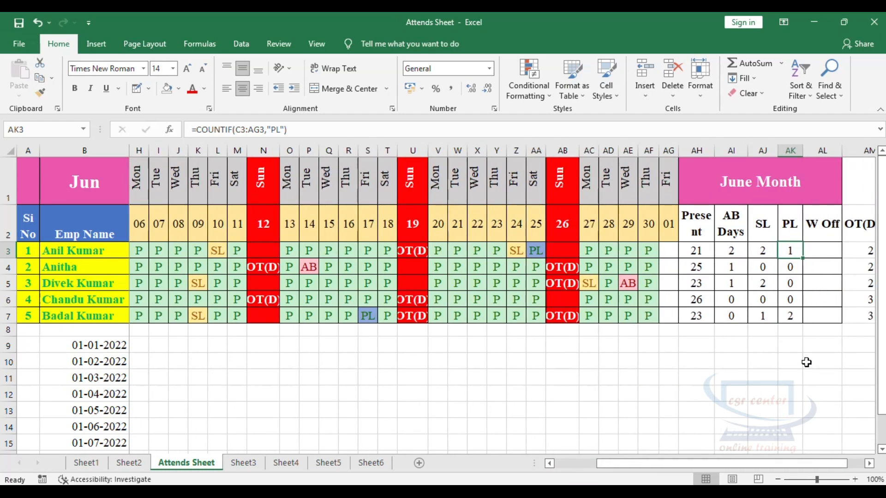
pyautogui.click(705, 252)
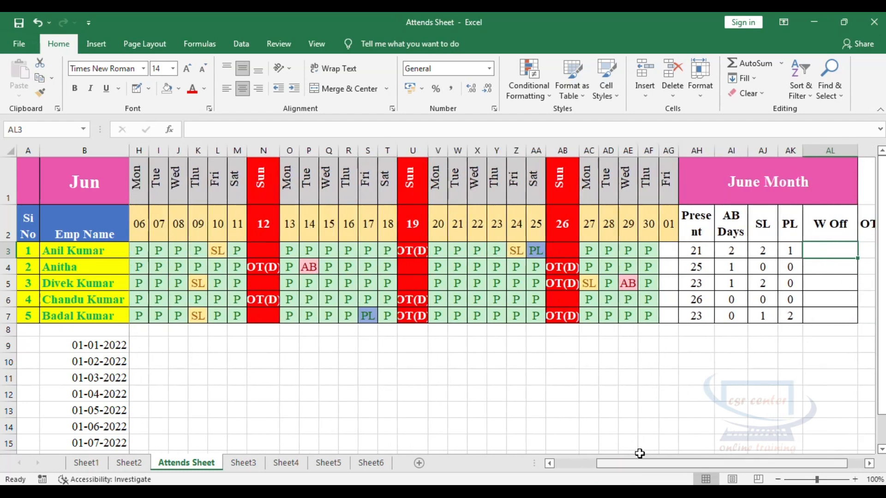
# Step: Enter 4 in the first employee's W Off cell and copy it down to all five employees
pyautogui.click(831, 256)
pyautogui.write('4')
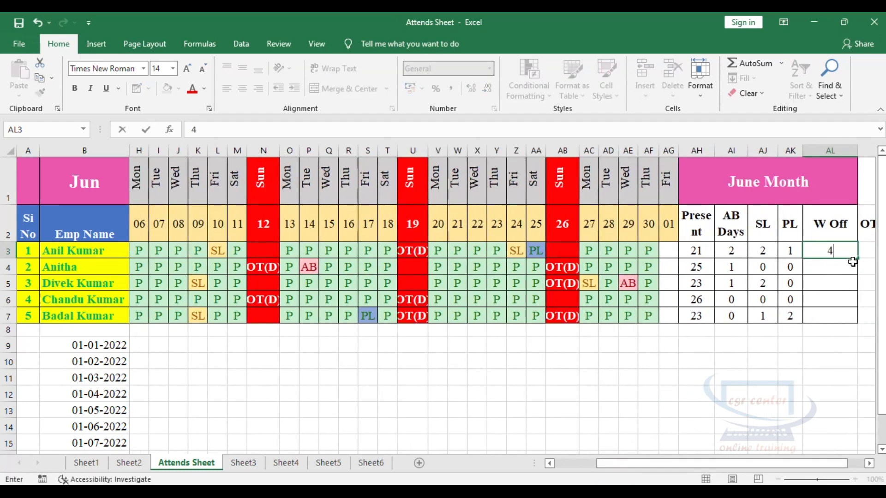
pyautogui.moveTo(857, 259); pyautogui.dragTo(854, 318)
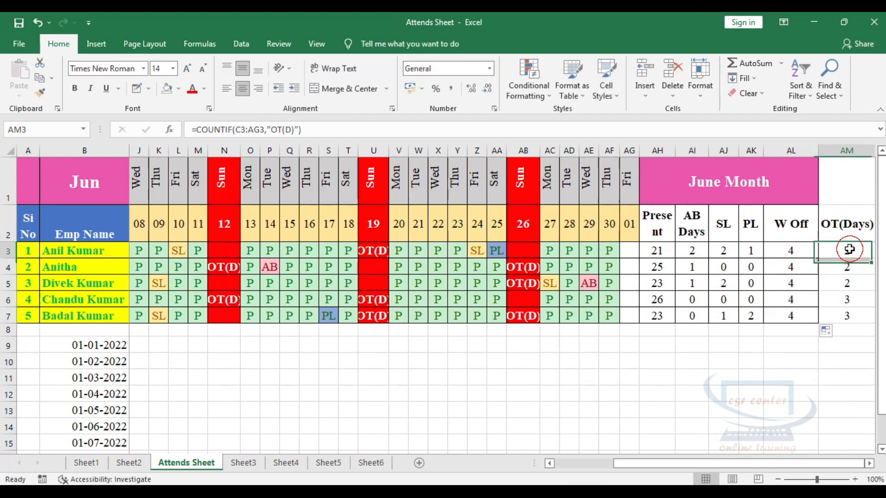
# Step: Compare the first employee's Sunday overtime mark with the W Off and OT(Days) cells
pyautogui.click(372, 250)
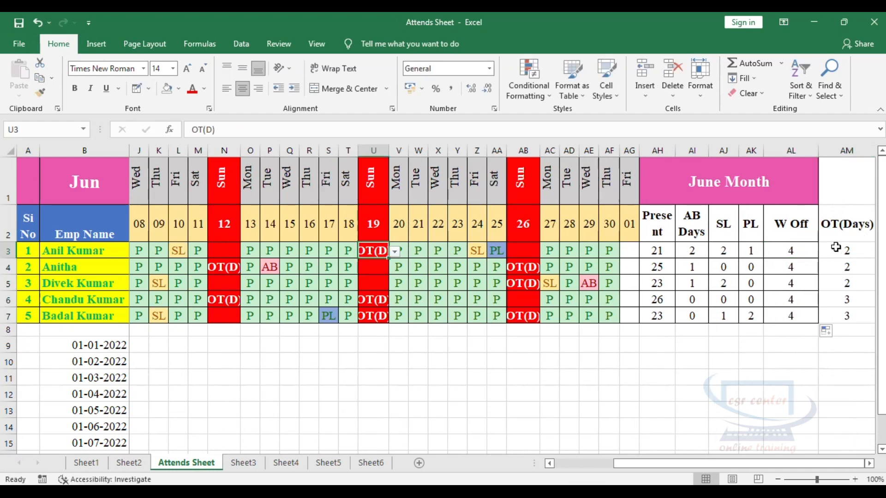
pyautogui.click(858, 250)
pyautogui.click(770, 250)
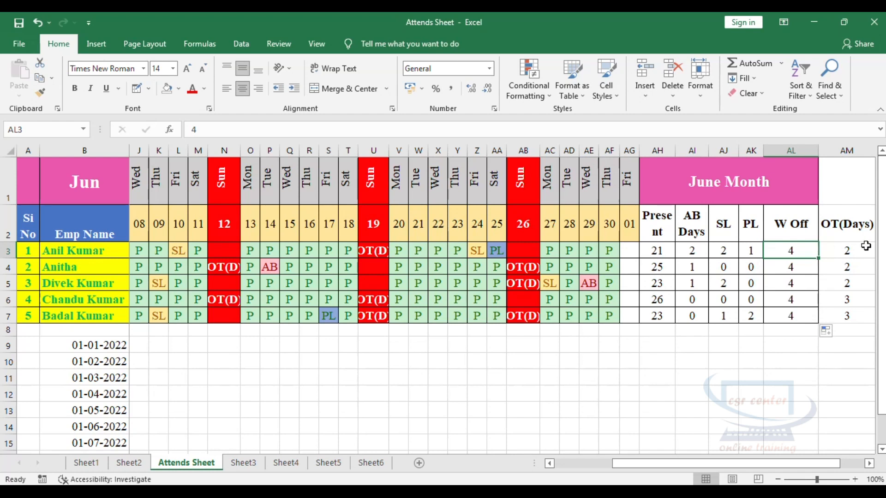
pyautogui.click(856, 249)
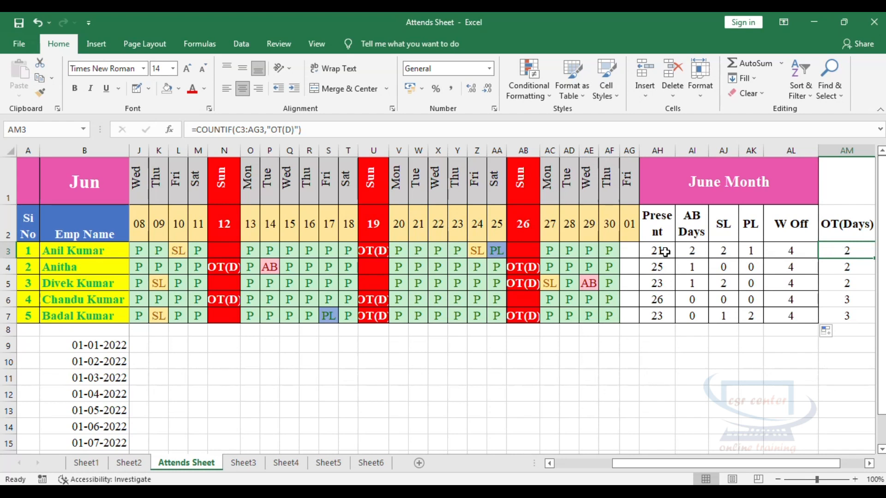
# Step: Add the heading "Total Paid Days" in cell AN2, in the column after OT(Days)
pyautogui.hscroll(3, 712, 415)
pyautogui.click(722, 249)
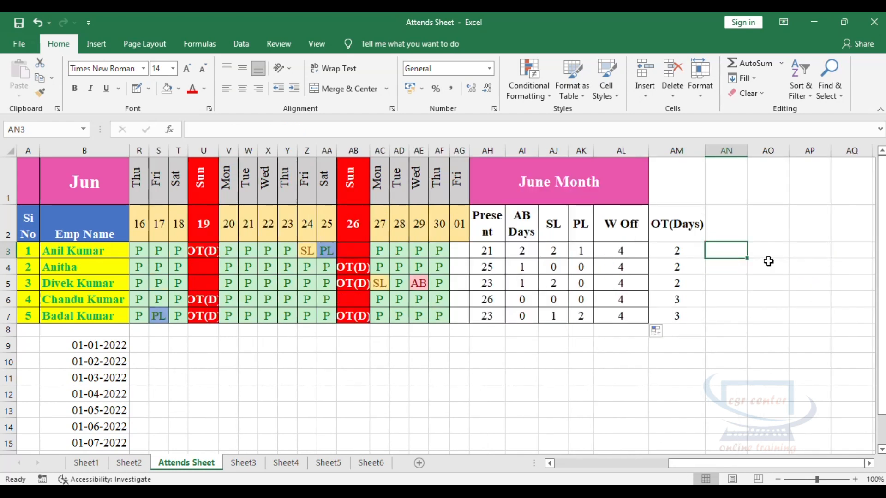
pyautogui.click(728, 215)
pyautogui.write('Total Paid Days')
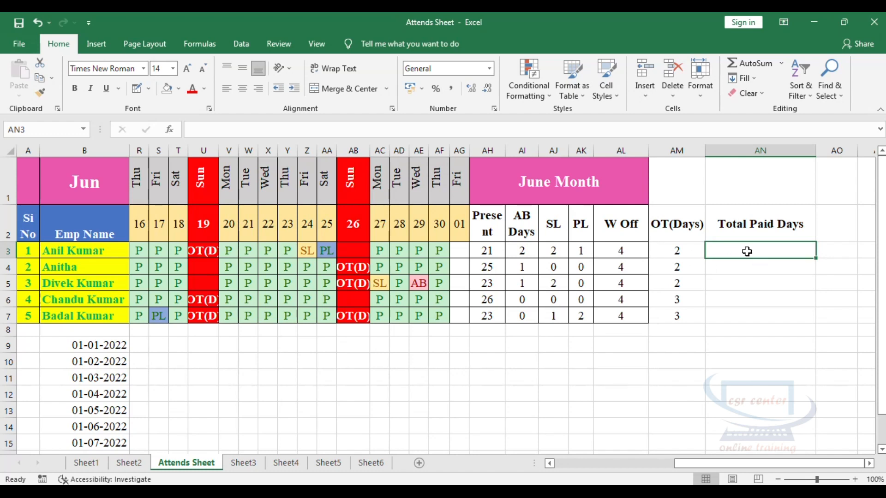
# Step: Calculate the first employee's Total Paid Days in AN3 with the formula =AH3+AJ3+AK3+AL3
pyautogui.write('=')
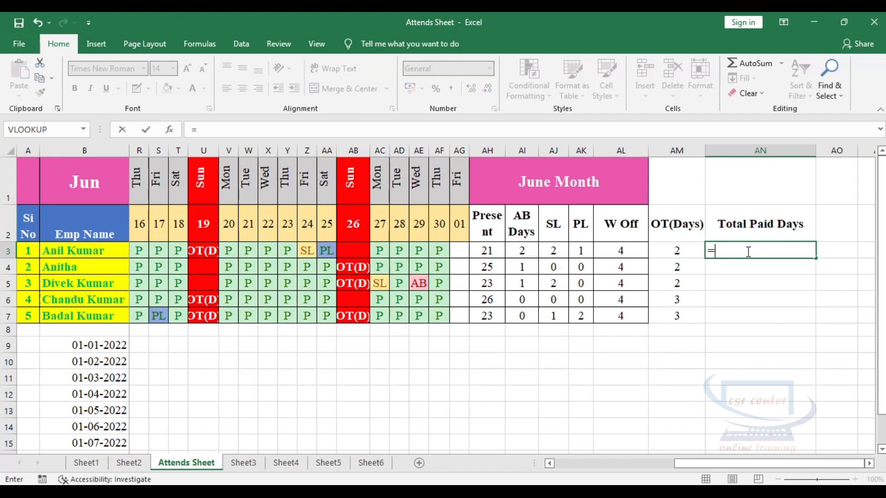
pyautogui.click(489, 252)
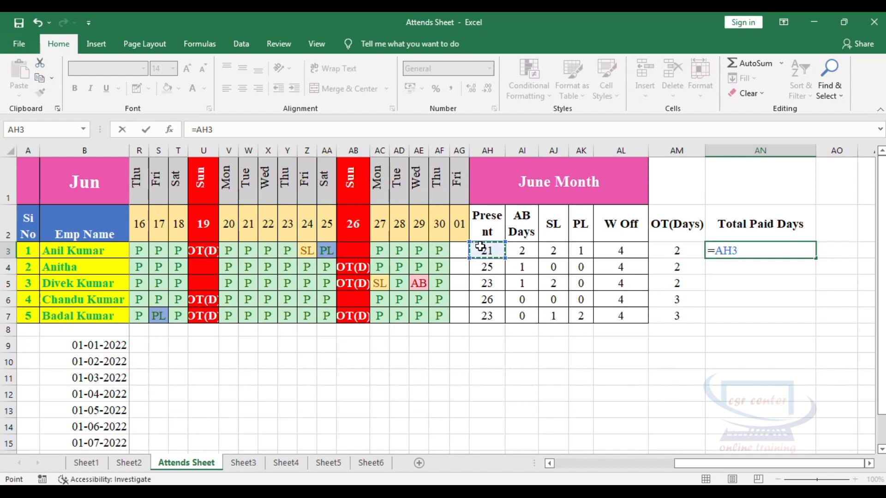
pyautogui.write('+')
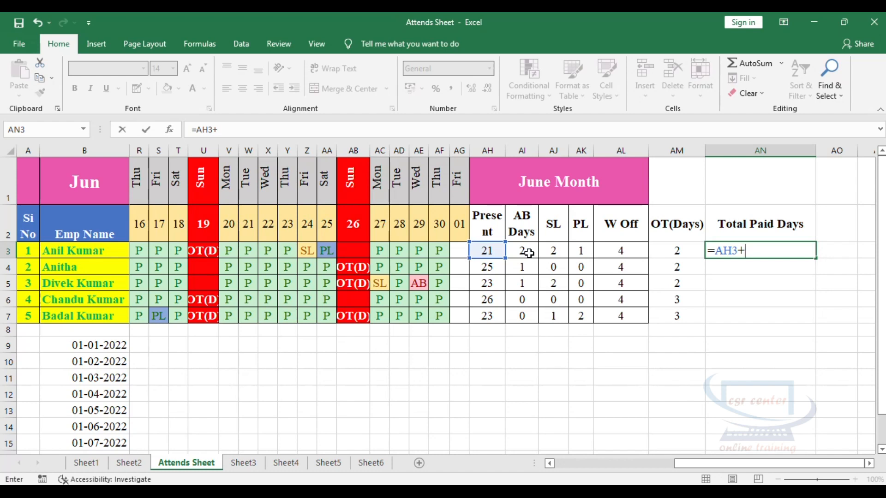
pyautogui.click(557, 251)
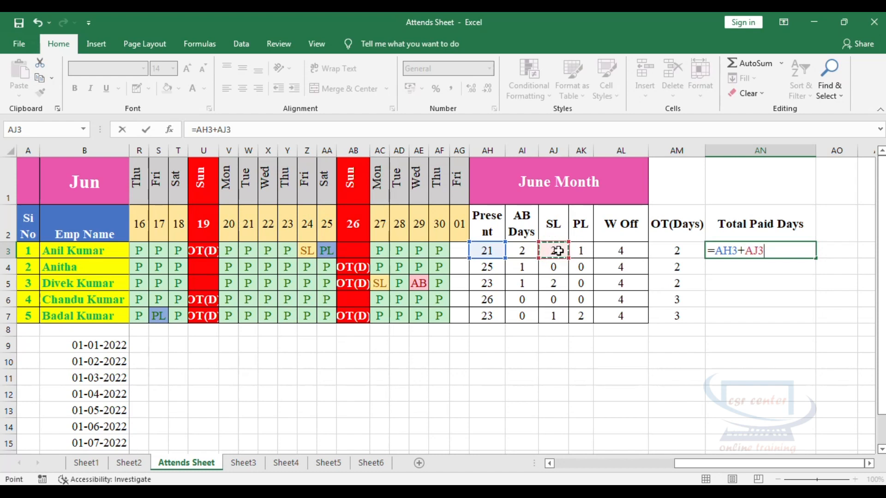
pyautogui.write('+')
pyautogui.click(577, 250)
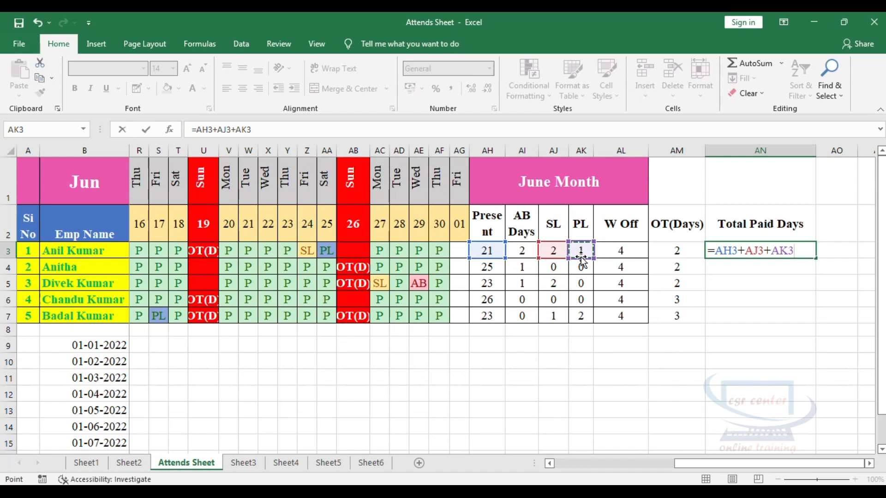
pyautogui.write('+')
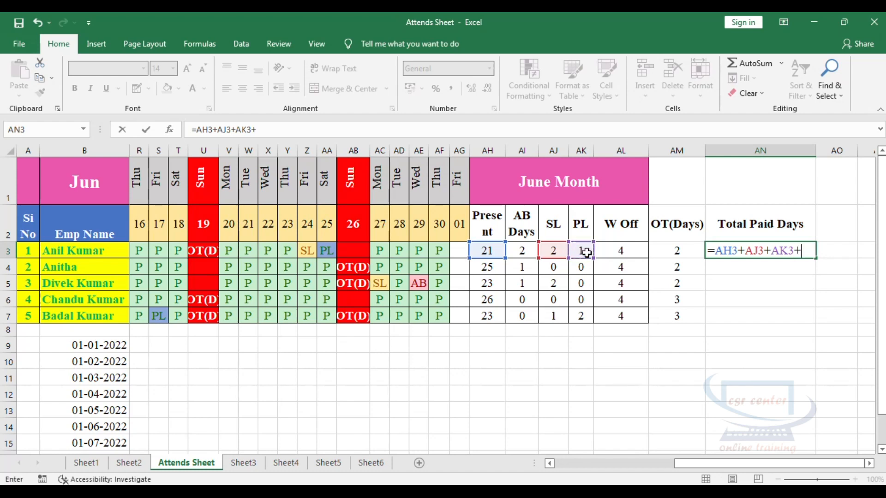
pyautogui.click(620, 250)
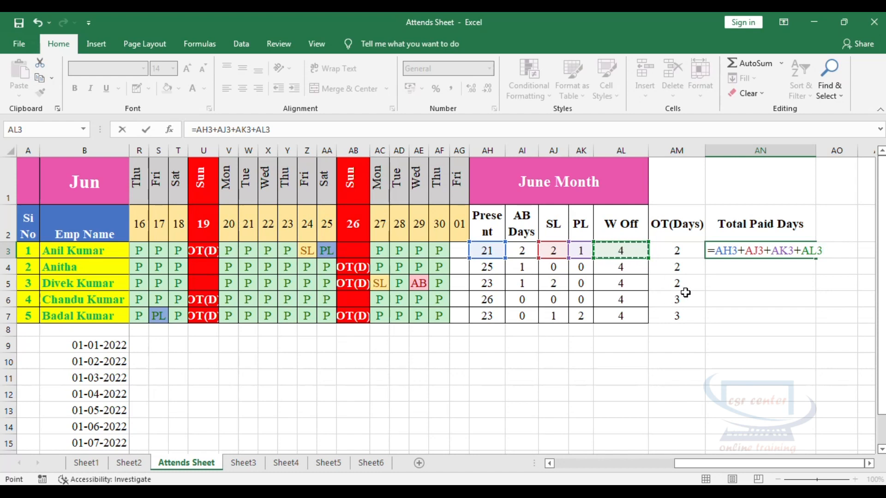
pyautogui.press('Return')
# Step: Copy the Total Paid Days formula down to AN7 and centre the results in their cells
pyautogui.click(797, 250)
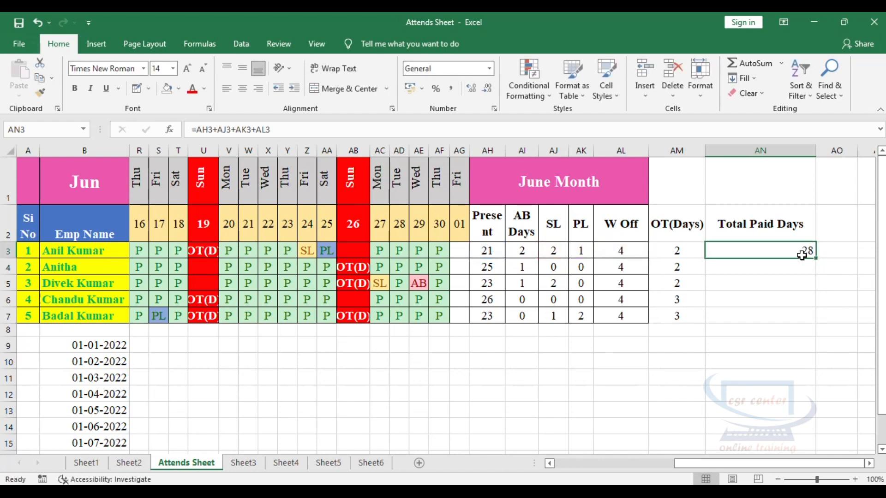
pyautogui.moveTo(815, 258); pyautogui.dragTo(815, 325)
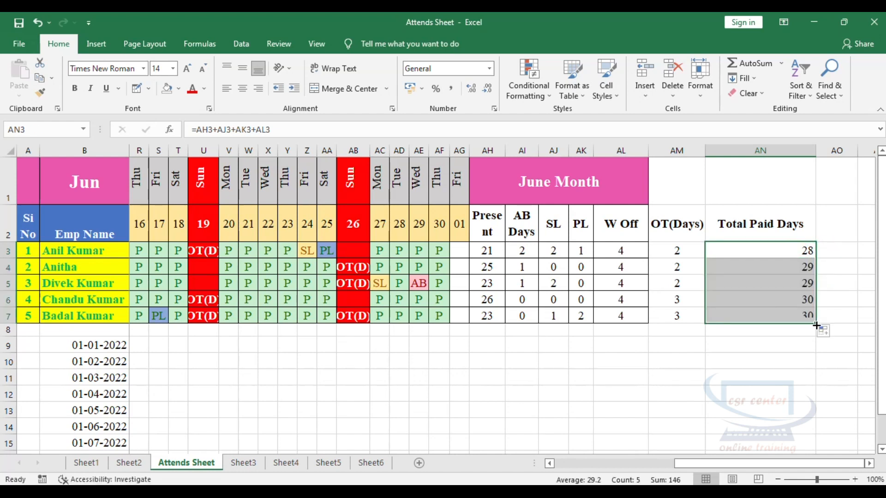
pyautogui.click(242, 88)
pyautogui.click(758, 364)
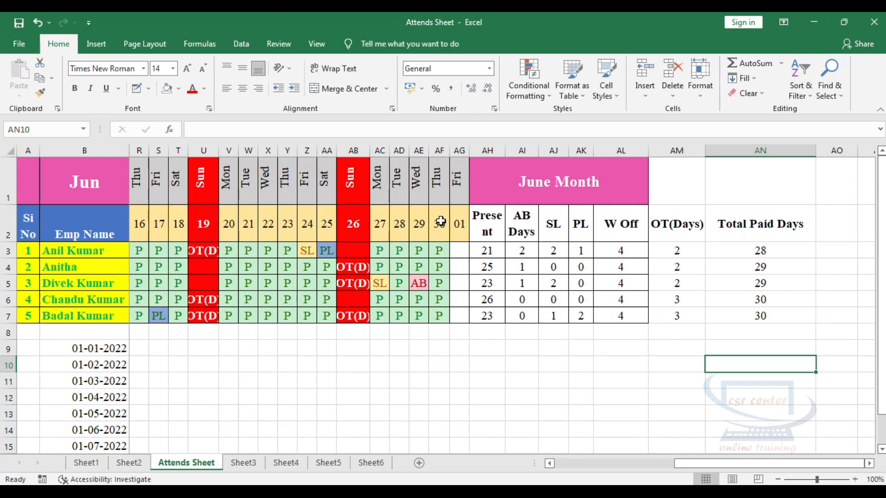
# Step: Check the first employee's Total Paid Days against the month's last date, W Off, AB Days and OT(Days) cells
pyautogui.click(440, 222)
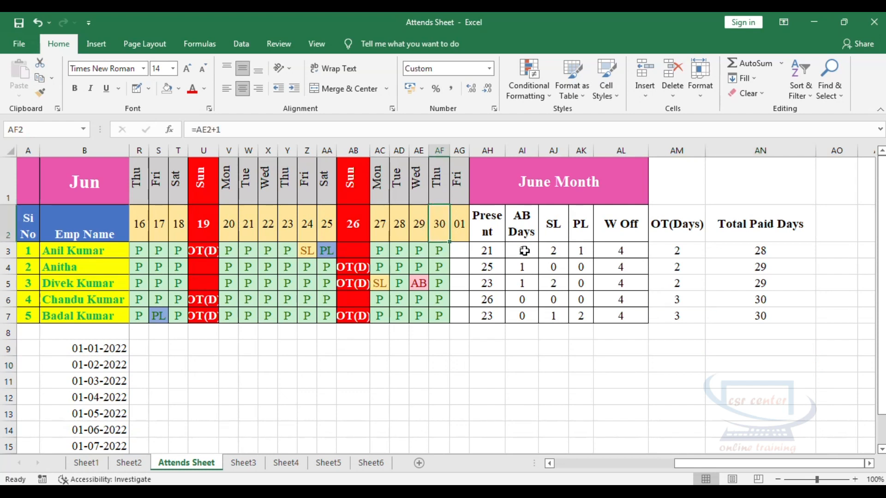
pyautogui.click(620, 251)
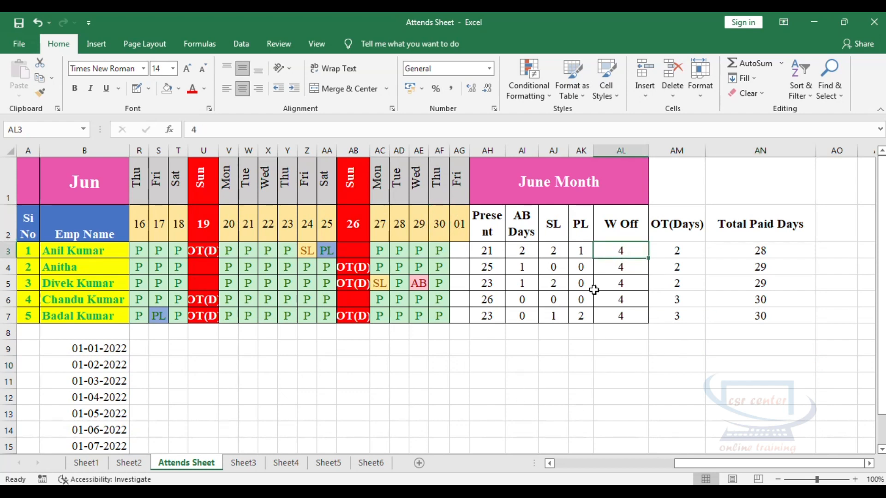
pyautogui.click(526, 250)
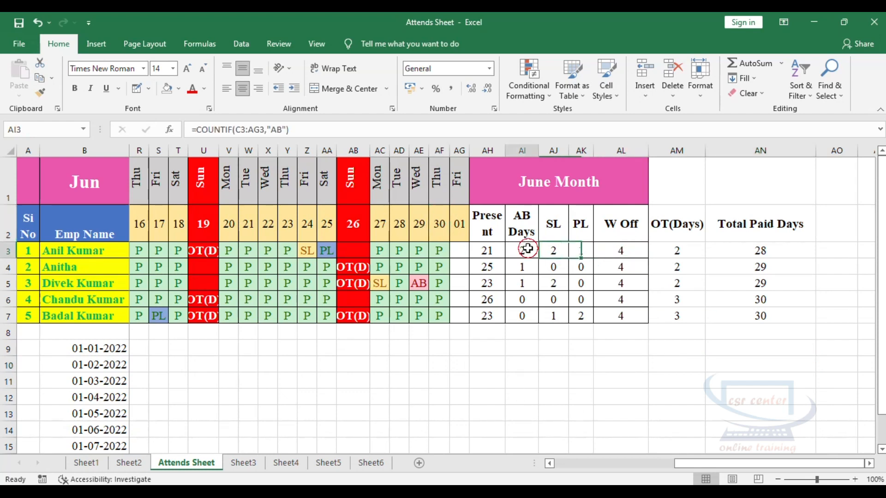
pyautogui.click(770, 250)
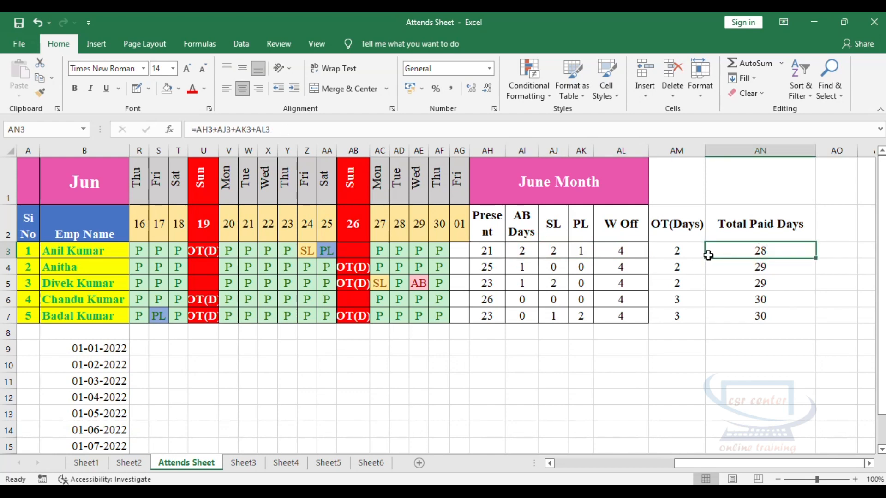
pyautogui.click(690, 249)
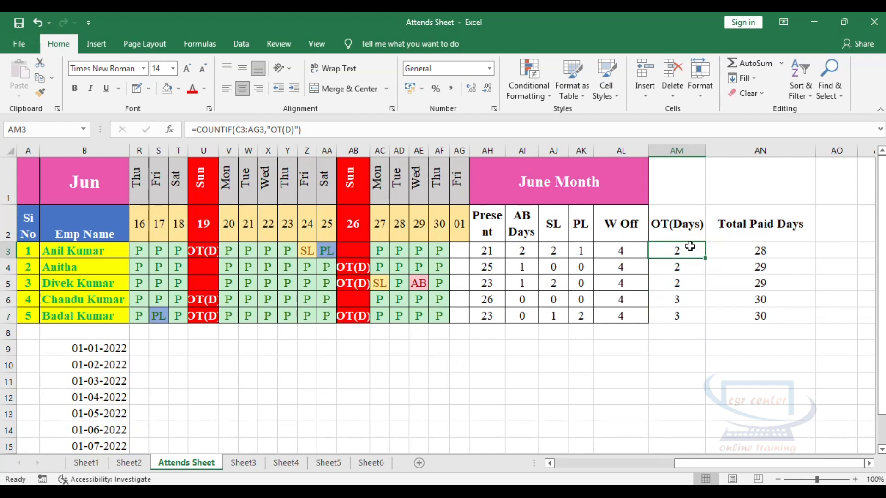
pyautogui.click(741, 249)
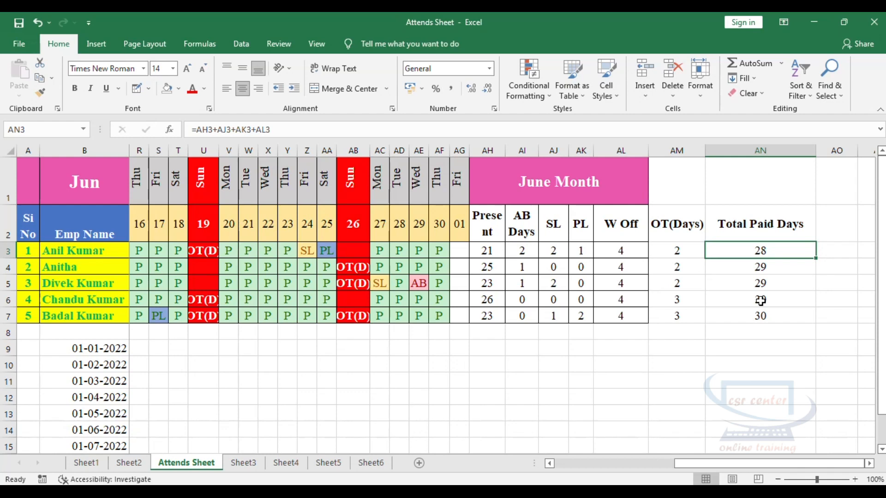
# Step: Review the Emp ID, Name of Employee, Designation and Emp Status columns of the salary table on Sheet3
pyautogui.click(249, 412)
pyautogui.click(244, 463)
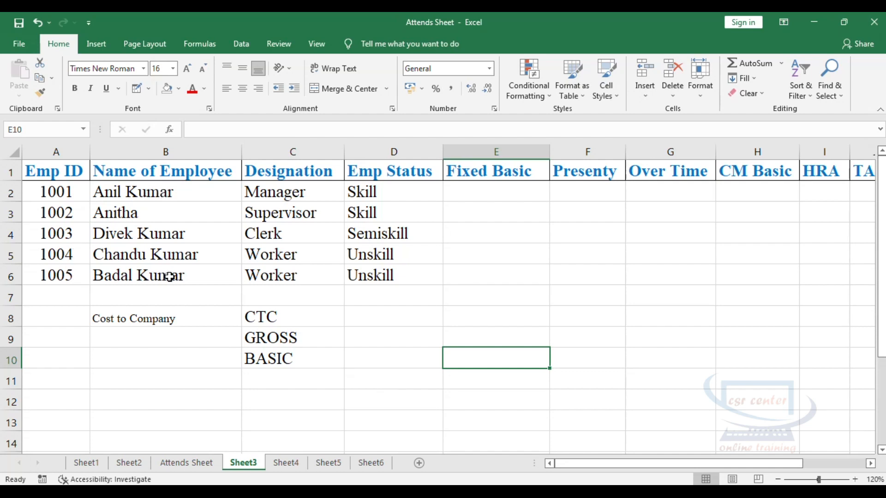
pyautogui.click(63, 173)
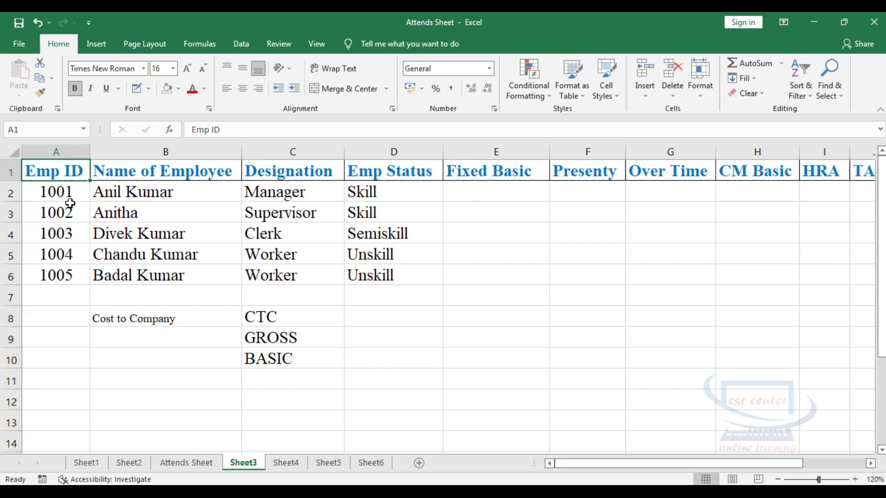
pyautogui.click(189, 191)
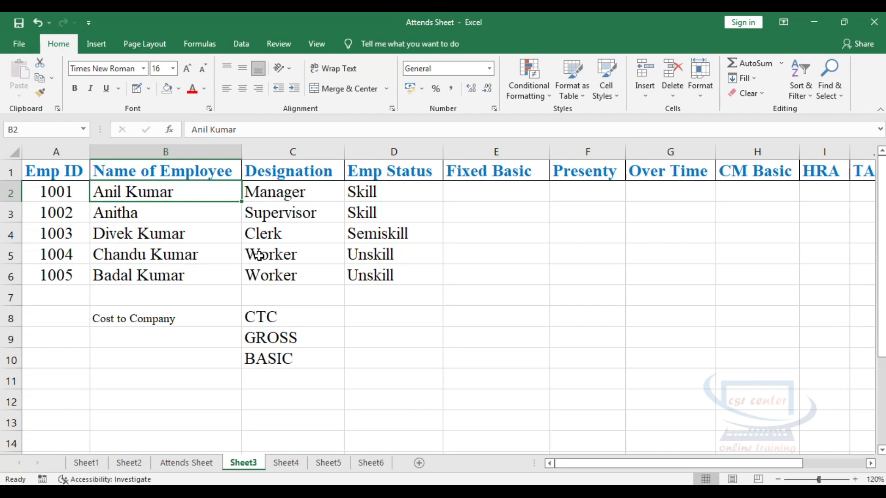
pyautogui.click(302, 208)
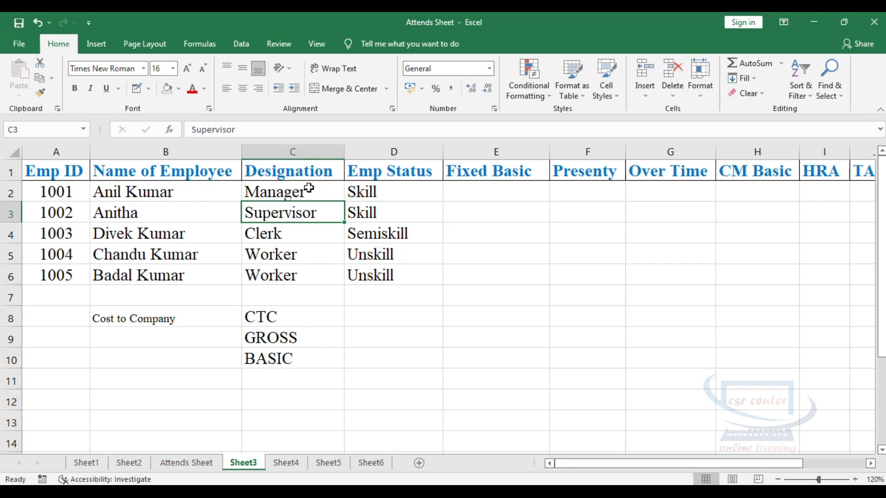
pyautogui.moveTo(410, 191); pyautogui.dragTo(416, 269)
pyautogui.click(414, 189)
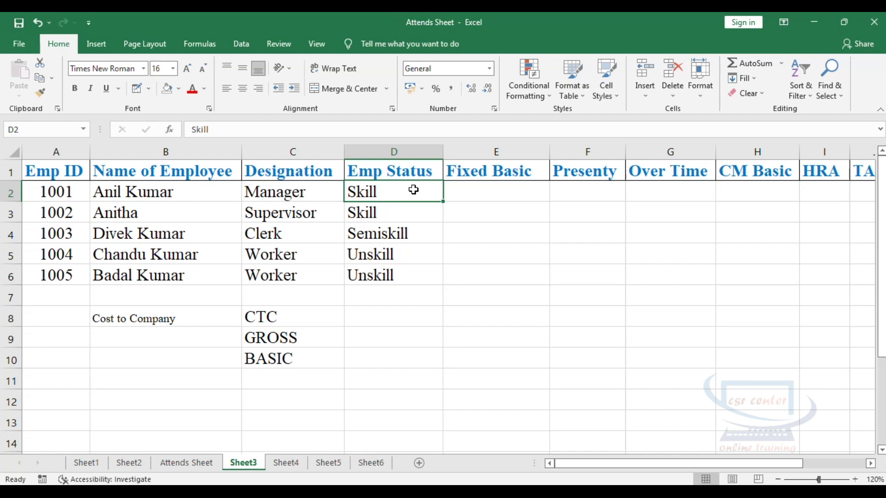
# Step: Review the salary table's Emp Status, Fixed Basic, Presenty, Over Time, CM Basic, HRA, TA, DA, GROSS, PF, ESI and NET columns
pyautogui.moveTo(409, 188); pyautogui.dragTo(411, 274)
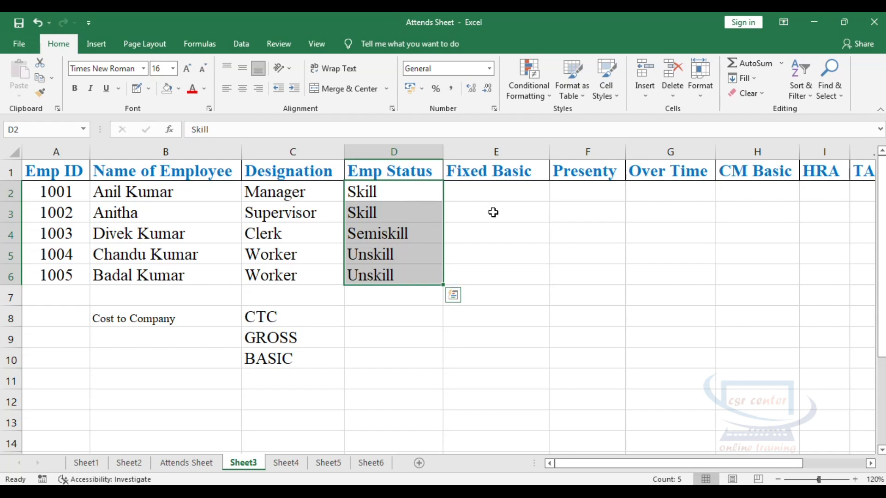
pyautogui.click(494, 193)
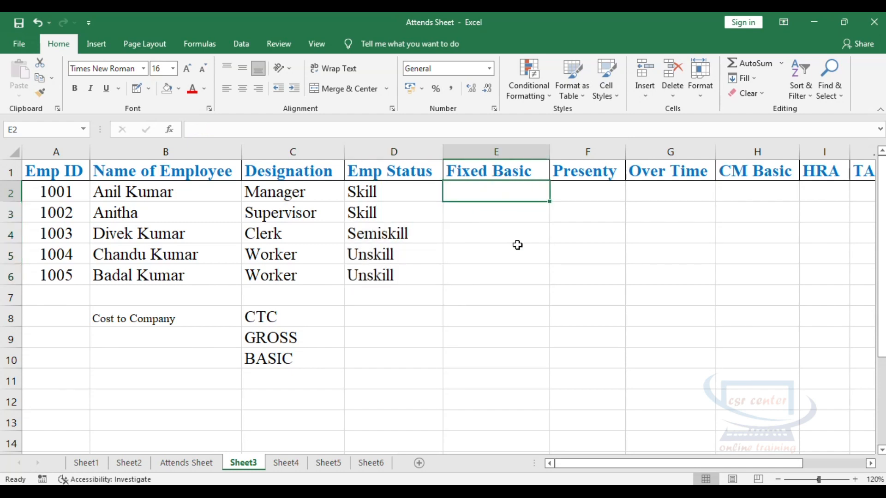
pyautogui.moveTo(828, 241); pyautogui.dragTo(881, 234)
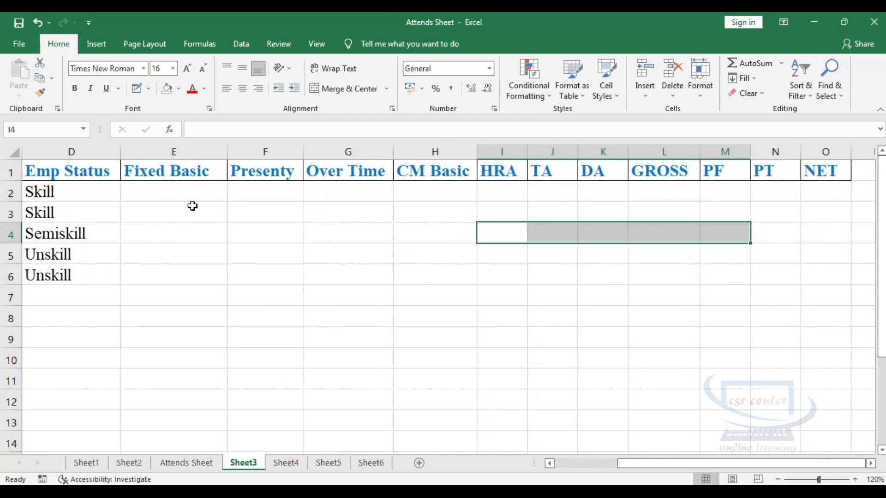
pyautogui.click(275, 197)
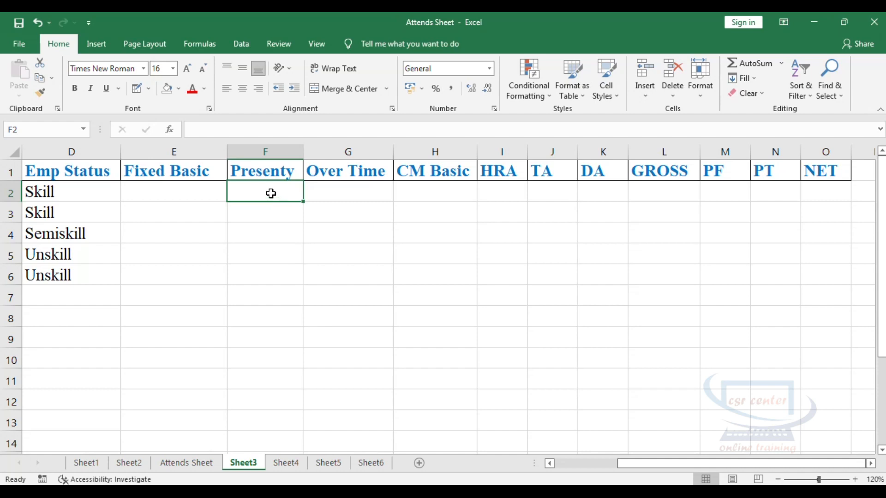
pyautogui.click(331, 196)
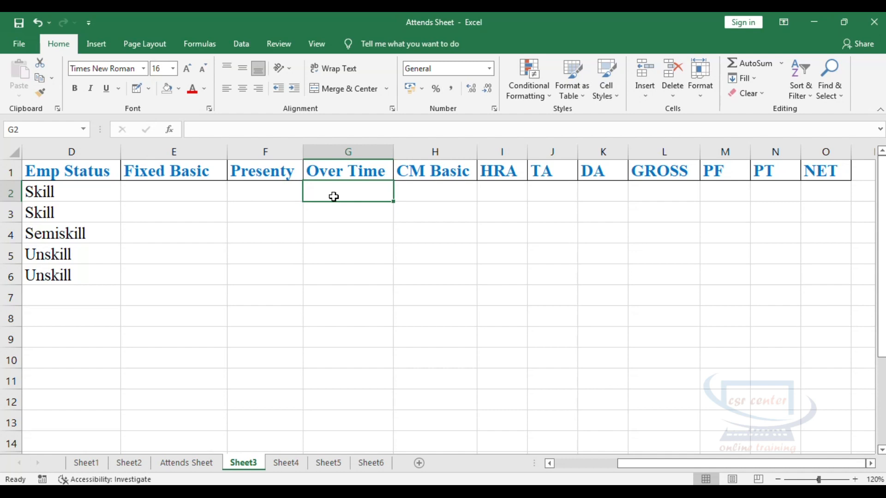
pyautogui.click(424, 196)
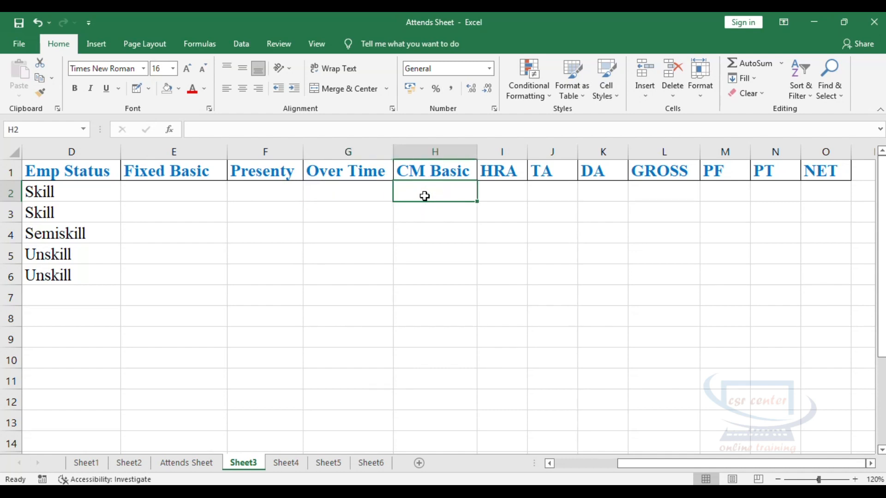
pyautogui.click(506, 196)
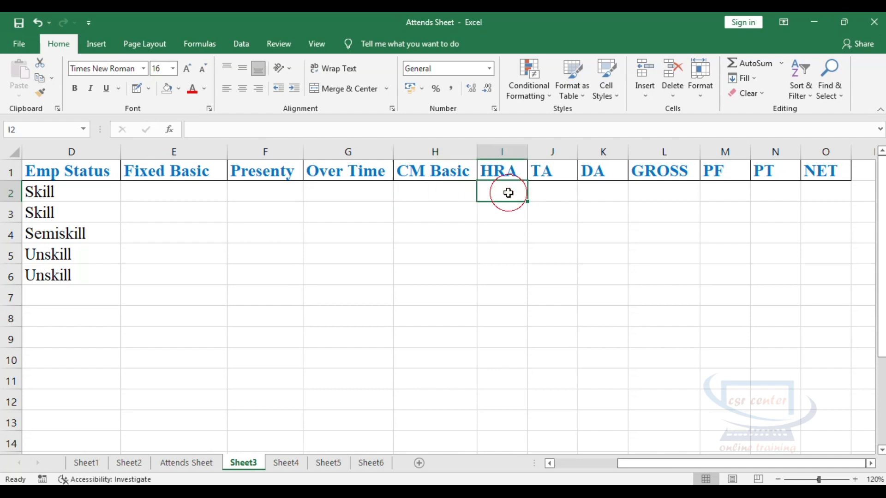
pyautogui.click(544, 196)
pyautogui.click(621, 192)
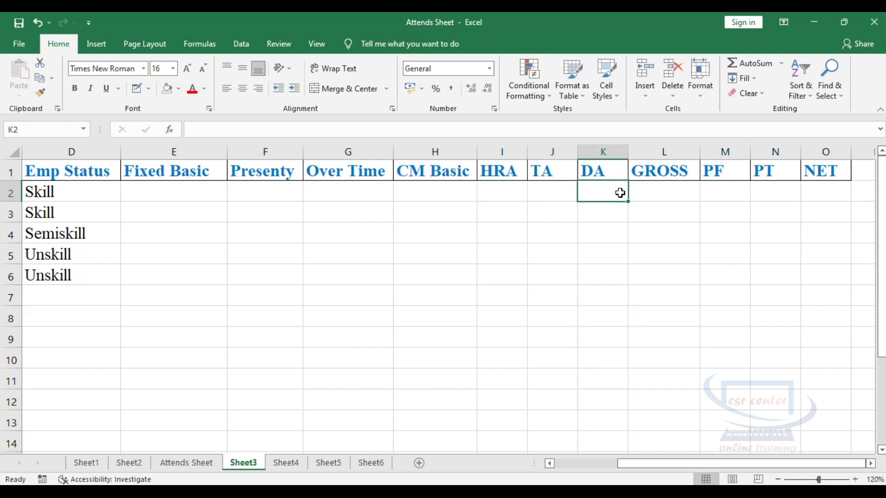
pyautogui.click(652, 191)
pyautogui.click(724, 170)
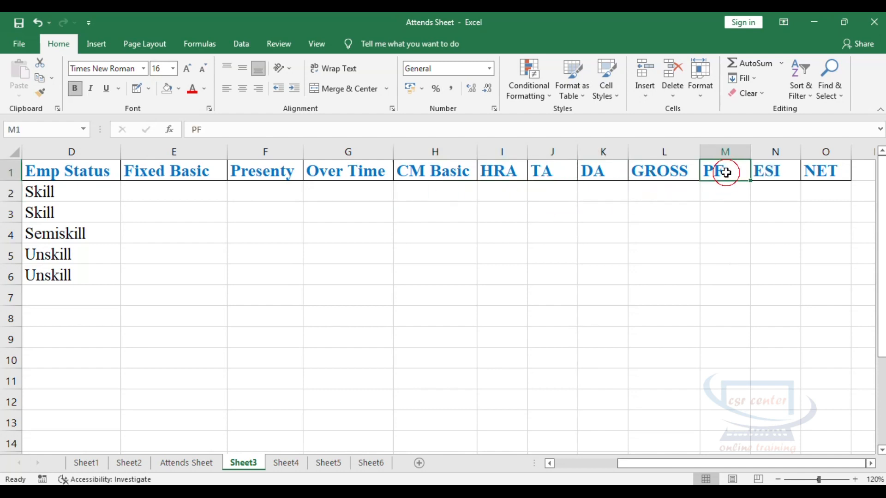
pyautogui.click(776, 174)
pyautogui.click(832, 171)
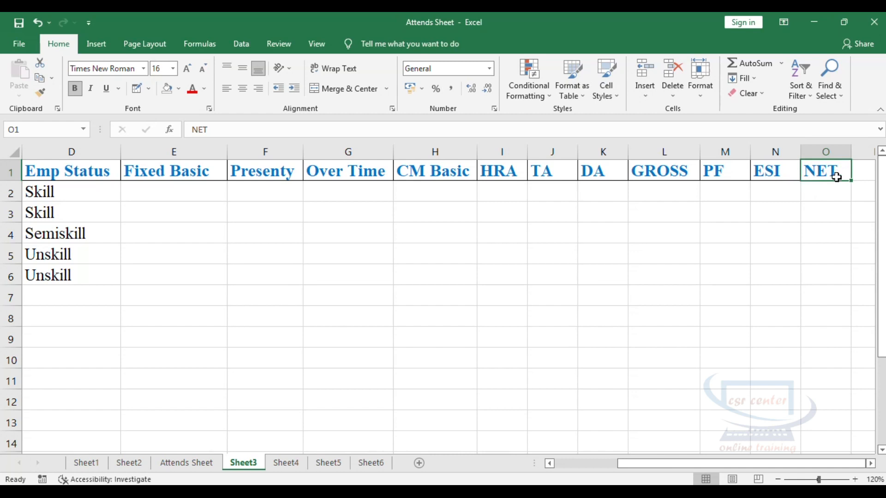
pyautogui.moveTo(624, 465); pyautogui.dragTo(561, 464)
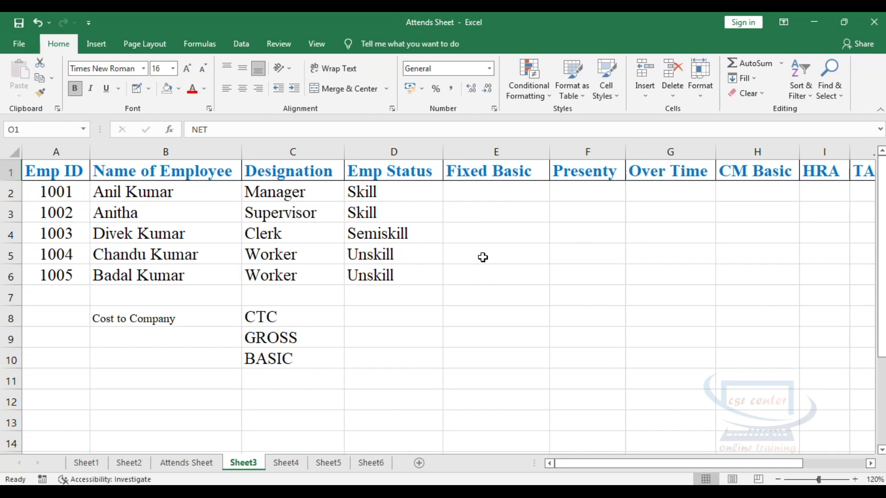
# Step: Examine the payslip layout on Sheet4, including its employee details, Earnings and Deductions sections, and return to Sheet3
pyautogui.click(285, 463)
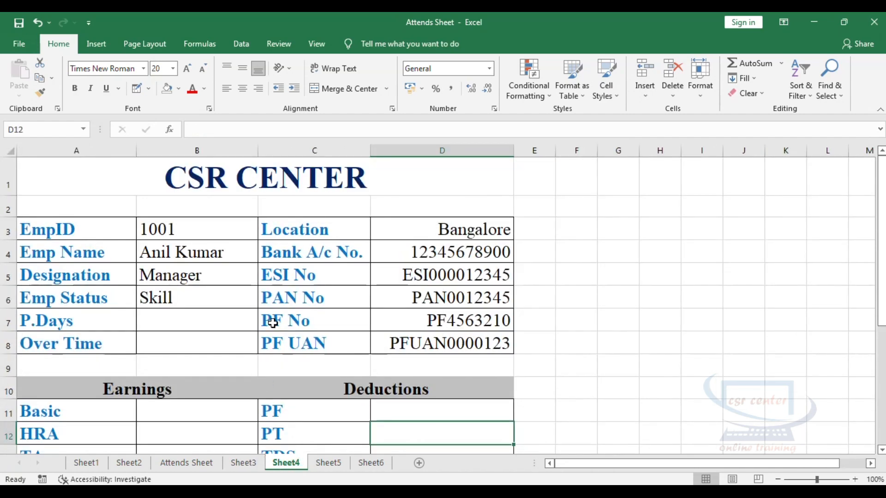
pyautogui.scroll(-4, 233, 312)
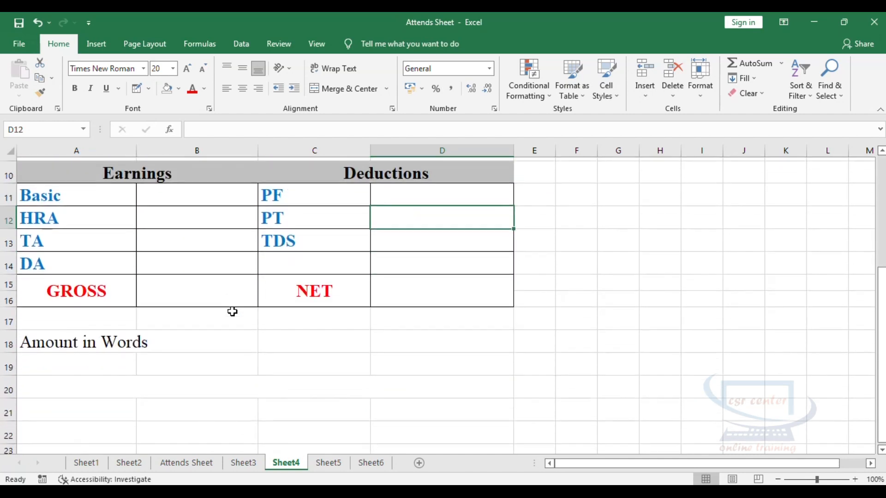
pyautogui.scroll(3, 232, 312)
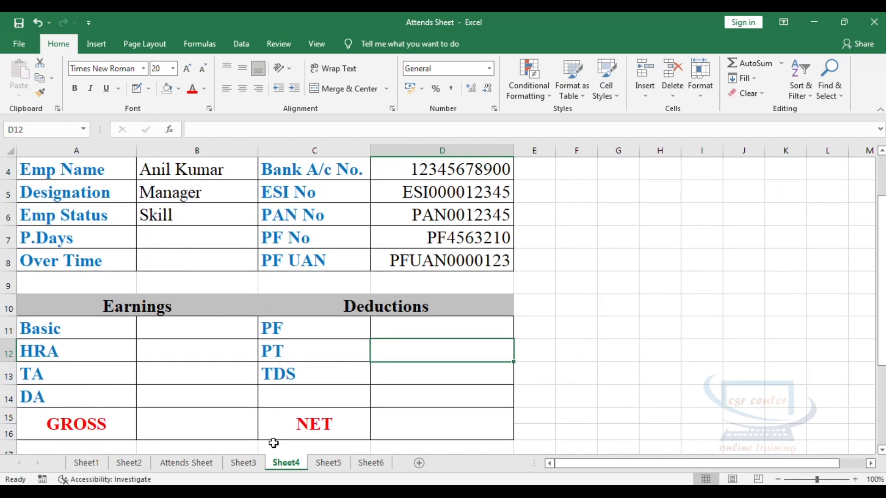
pyautogui.click(243, 463)
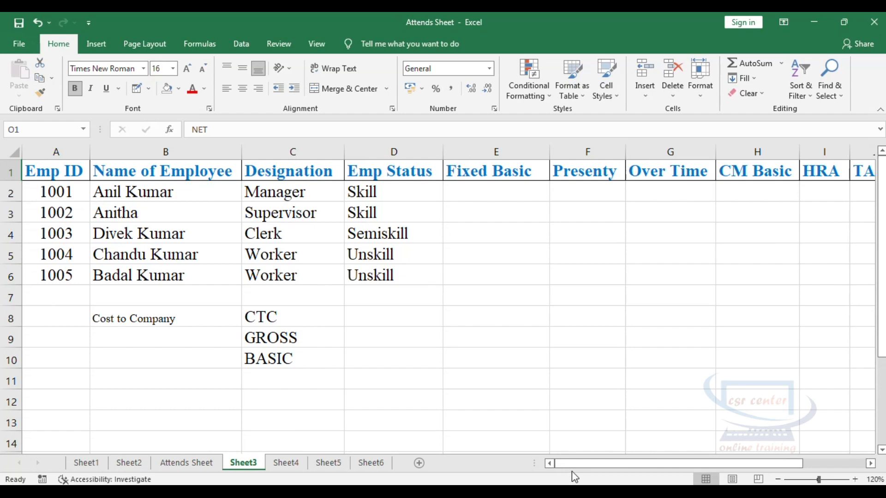
# Step: Enter 700000 as the CTC amount in cell D8 below the salary table on Sheet3
pyautogui.moveTo(576, 465); pyautogui.dragTo(595, 466)
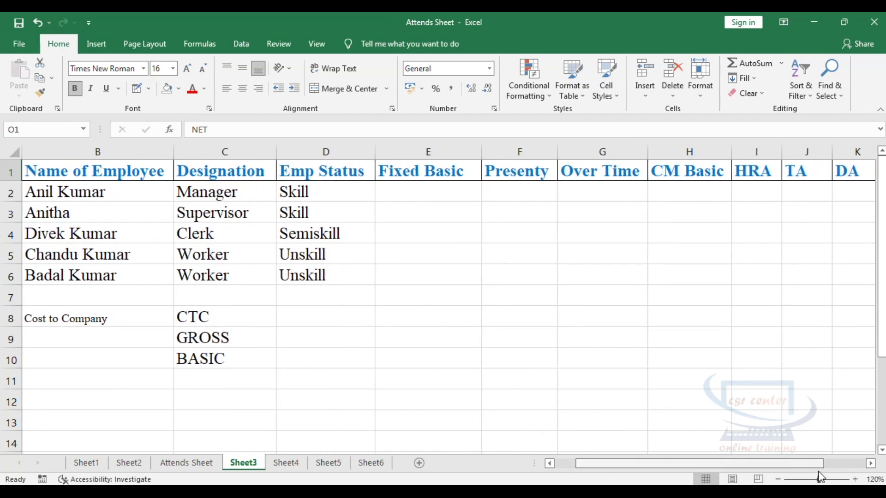
pyautogui.click(439, 193)
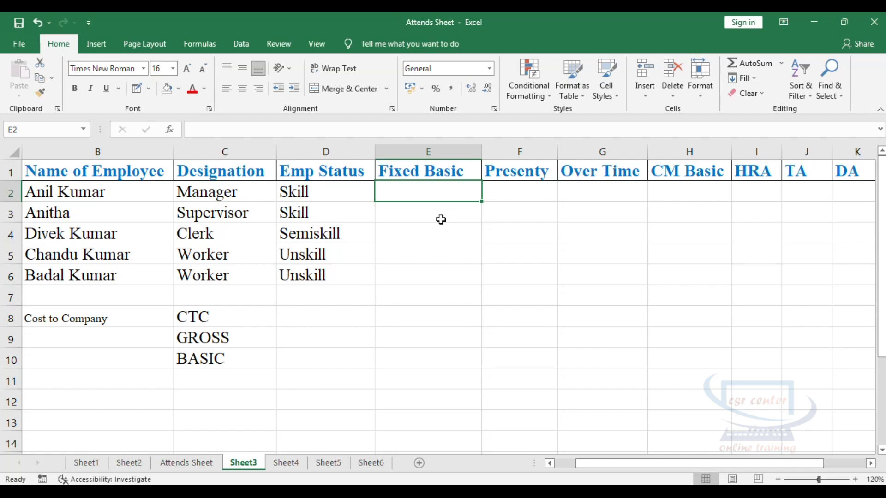
pyautogui.click(343, 315)
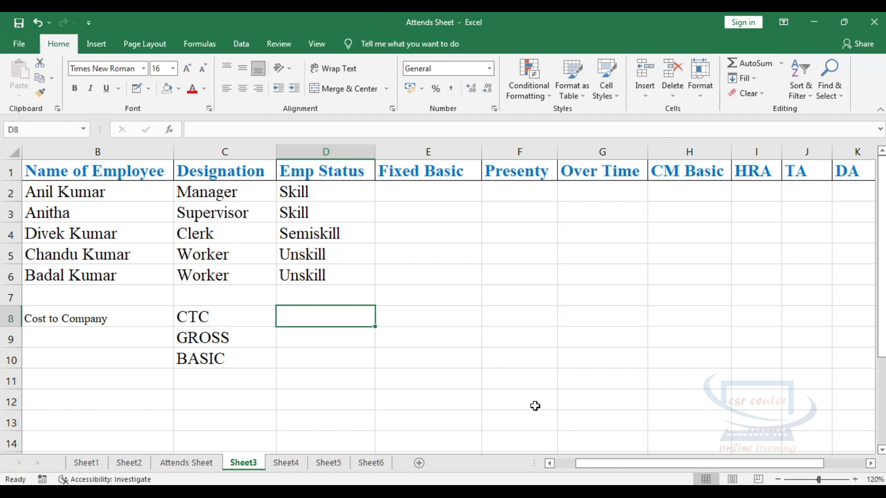
pyautogui.write('700000')
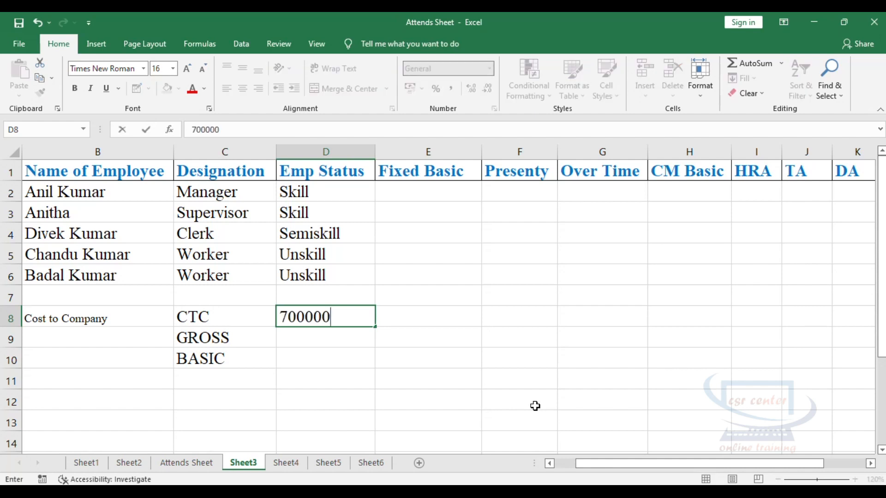
pyautogui.click(346, 338)
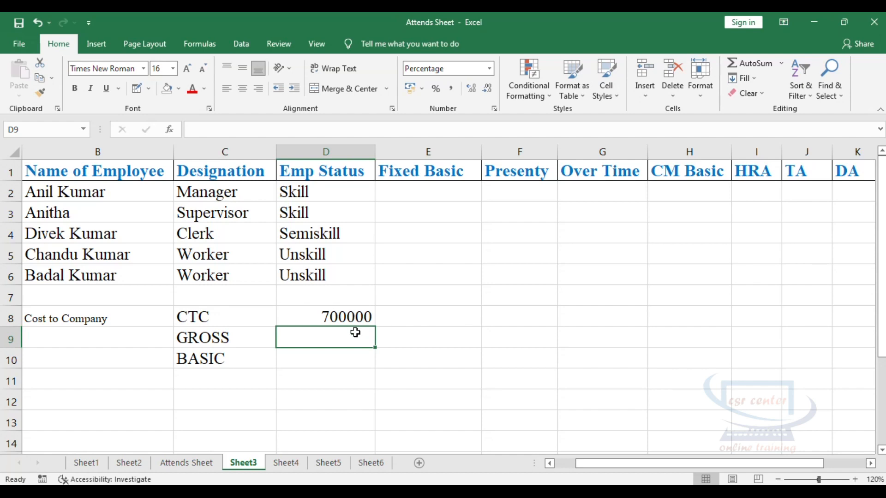
pyautogui.click(309, 317)
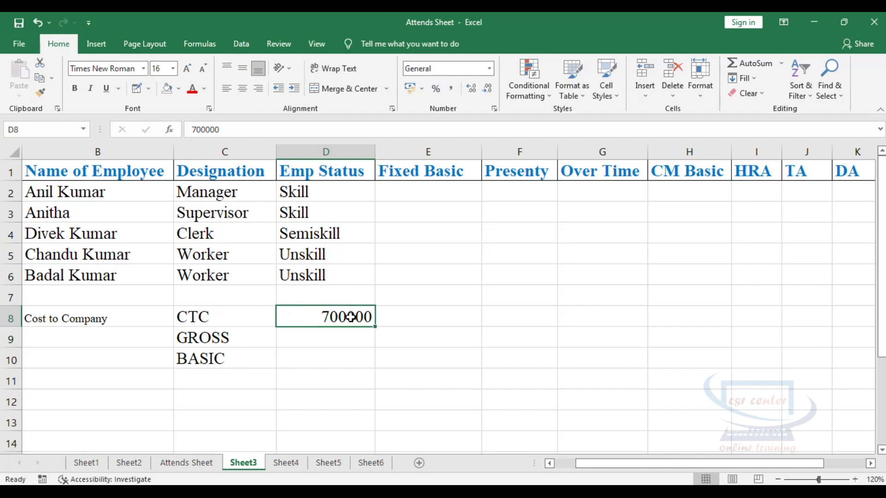
pyautogui.click(239, 317)
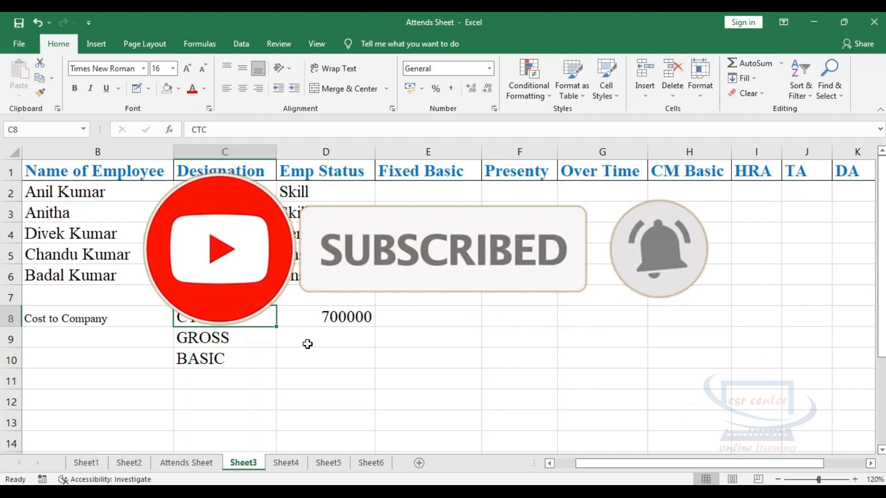
# Step: Calculate GROSS in D9 as 90% of the CTC with the formula =D8*90%
pyautogui.click(341, 337)
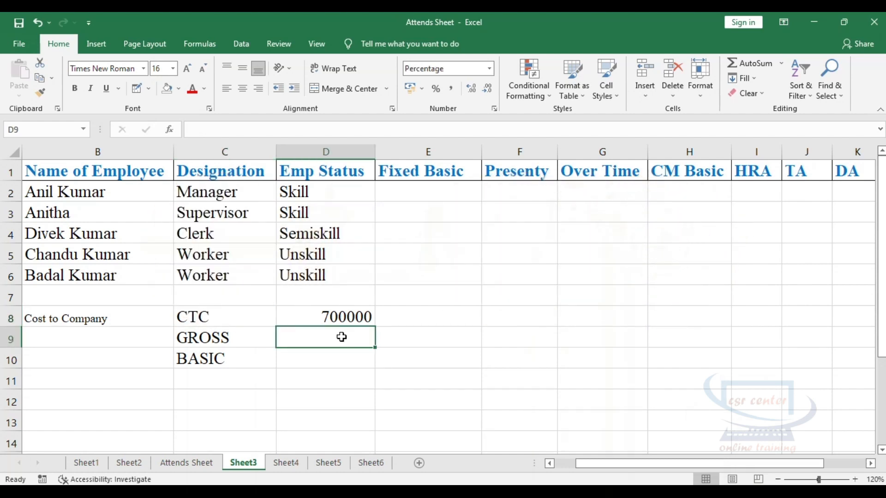
pyautogui.write('=')
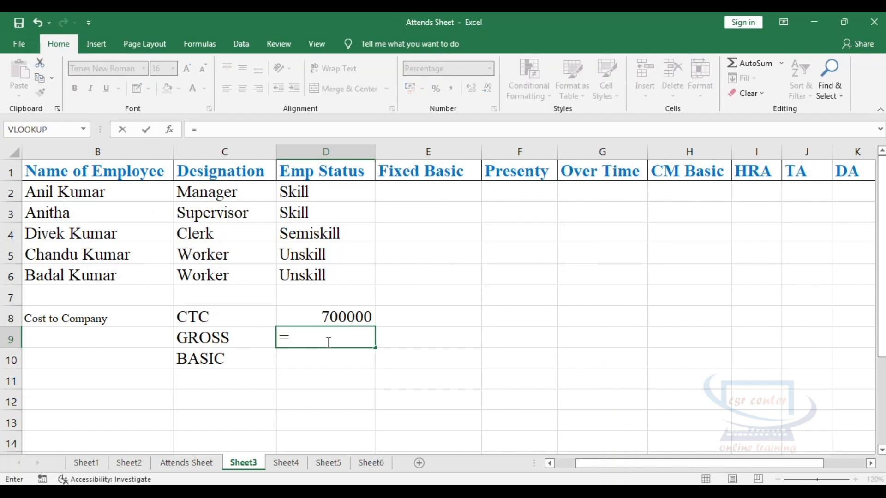
pyautogui.click(349, 316)
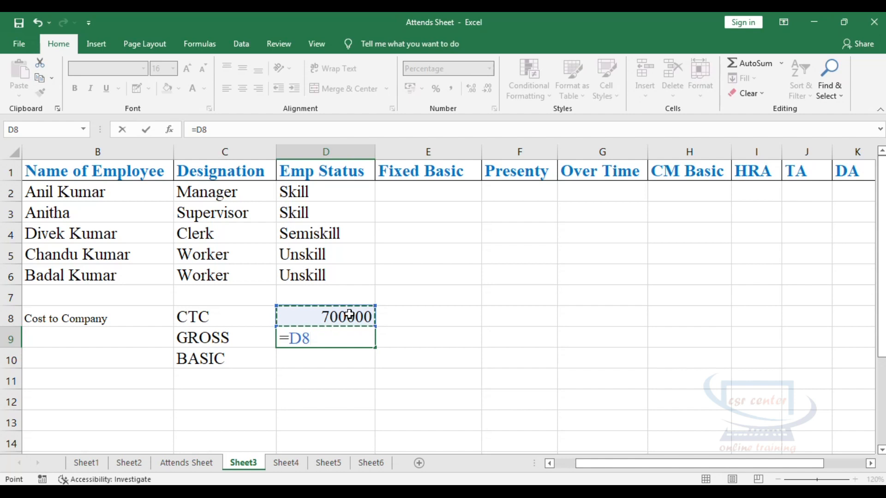
pyautogui.write('*90')
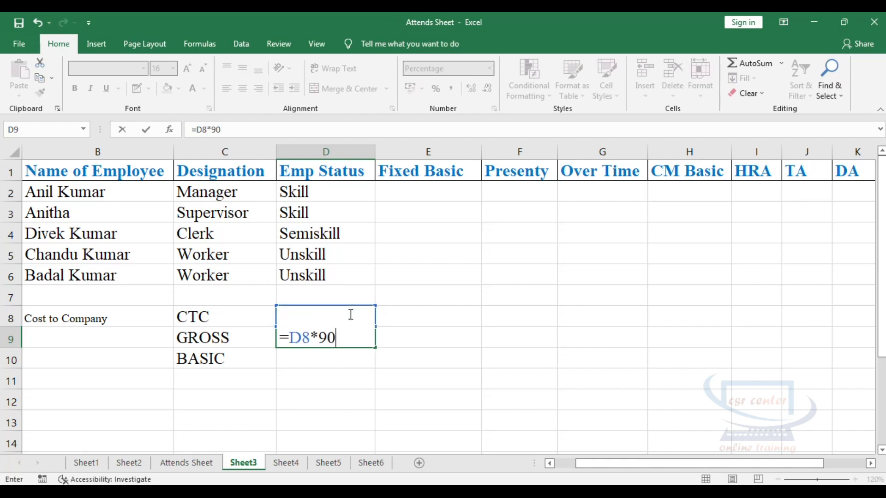
pyautogui.write('%')
pyautogui.press('Return')
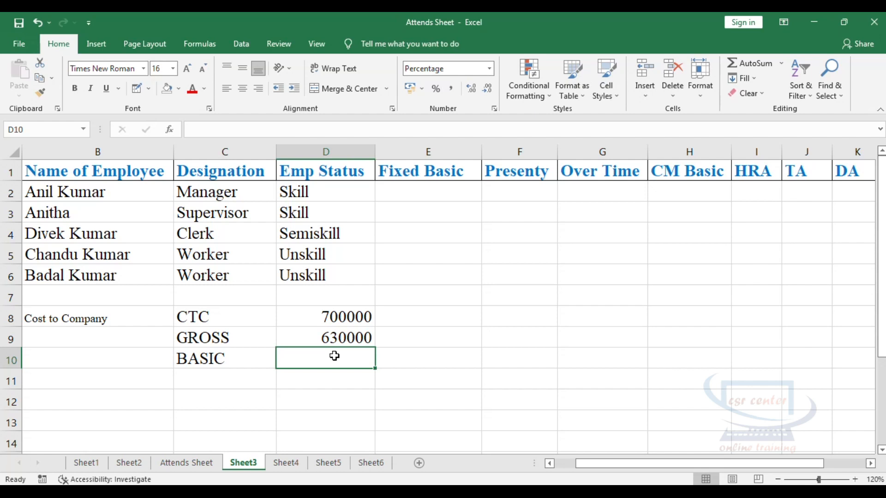
# Step: Calculate BASIC in D10 as 60% of the gross with the formula =D9*60%
pyautogui.write('=')
pyautogui.click(338, 336)
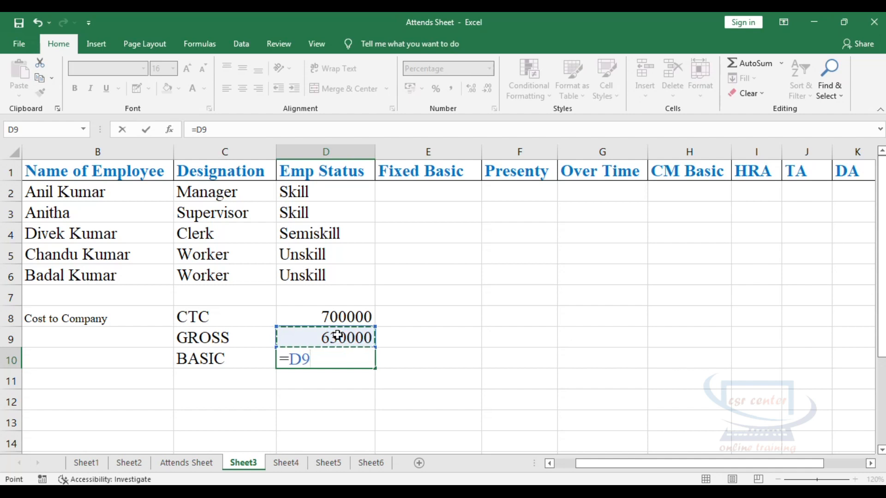
pyautogui.write('*60')
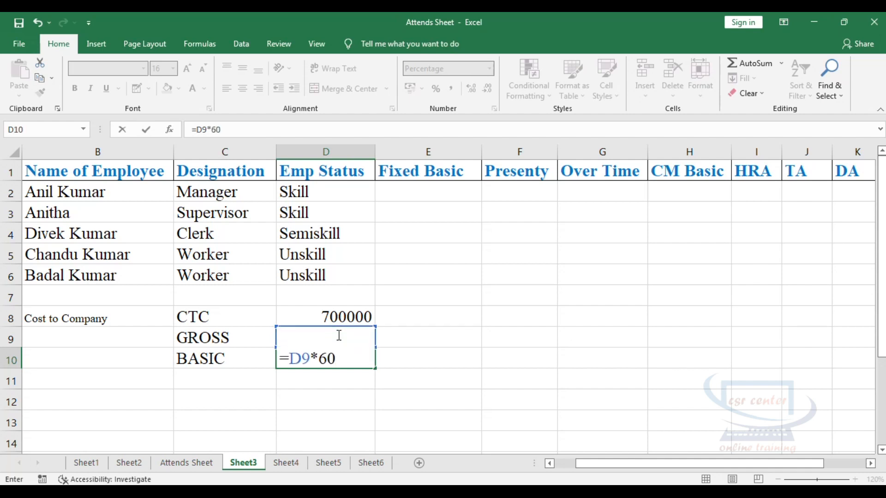
pyautogui.write('%')
pyautogui.press('Return')
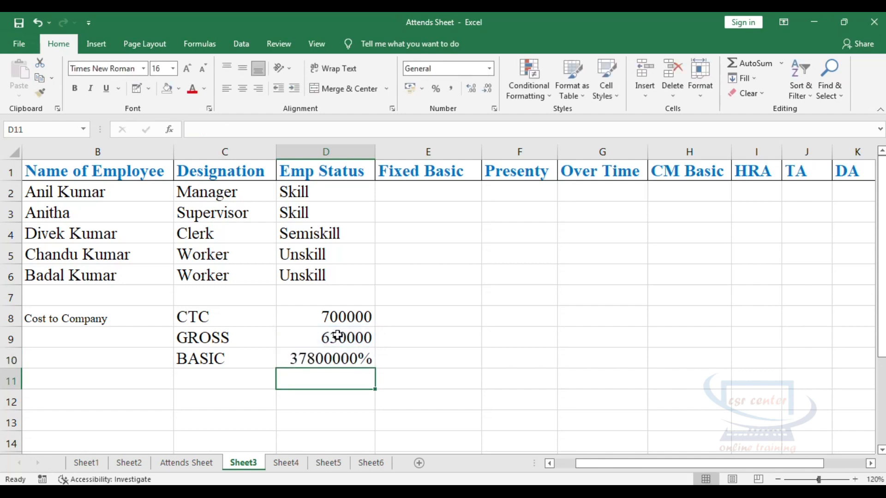
# Step: Format the BASIC amount in D10 as Number with no decimal places
pyautogui.click(336, 364)
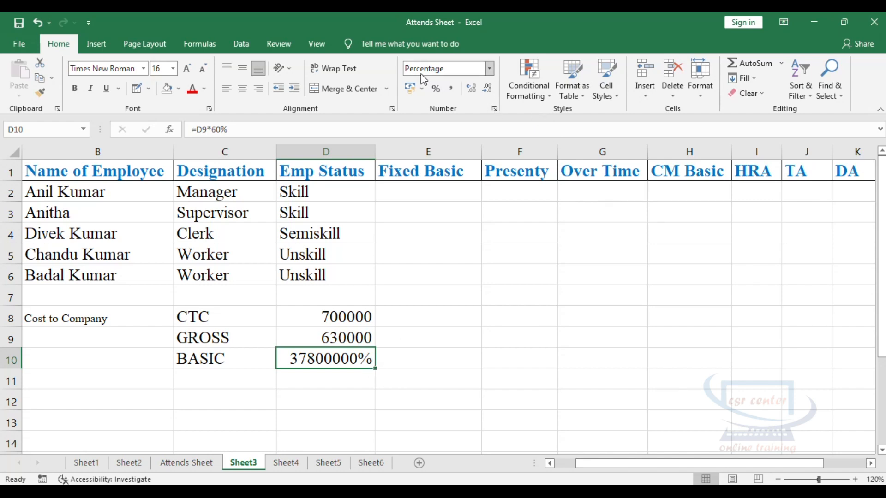
pyautogui.click(490, 68)
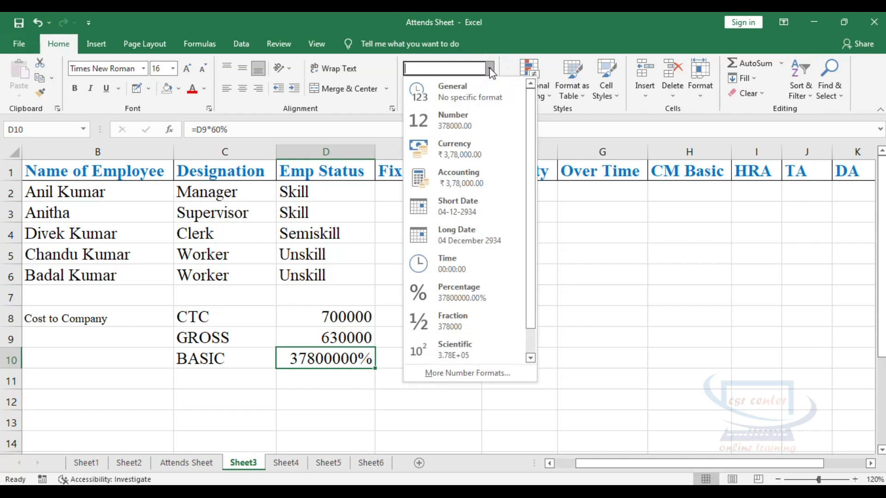
pyautogui.click(458, 120)
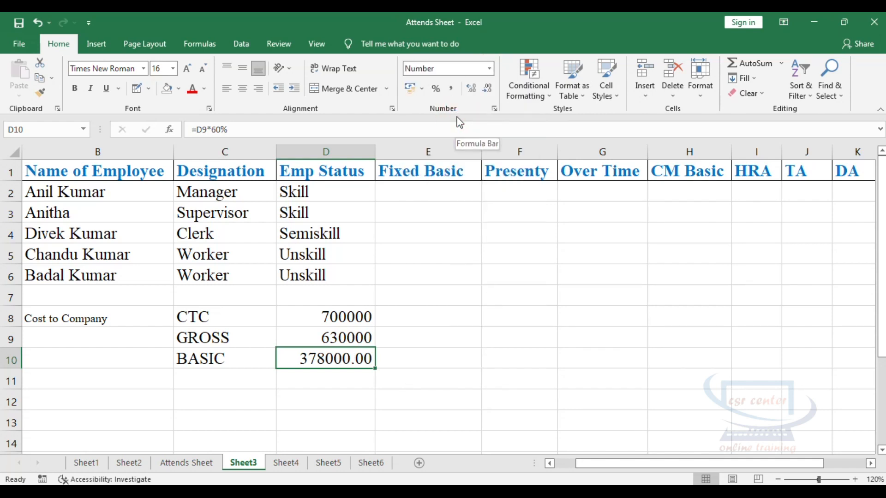
pyautogui.click(484, 91)
pyautogui.click(485, 90)
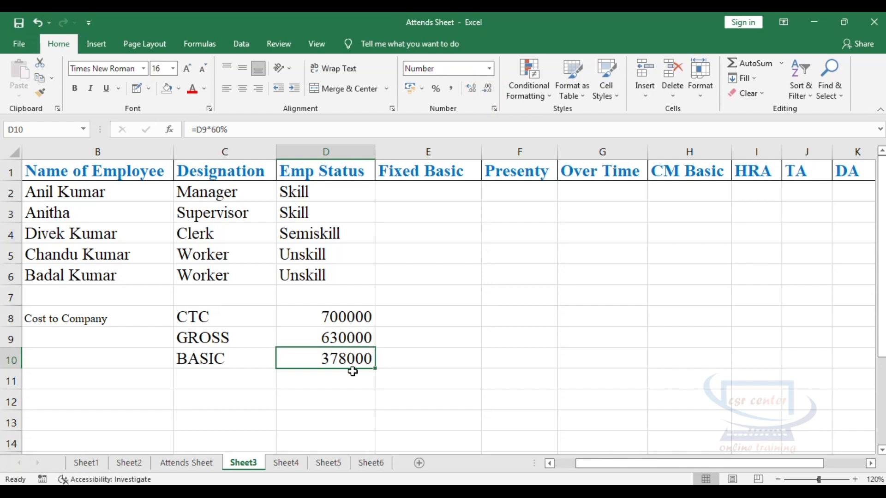
pyautogui.click(357, 316)
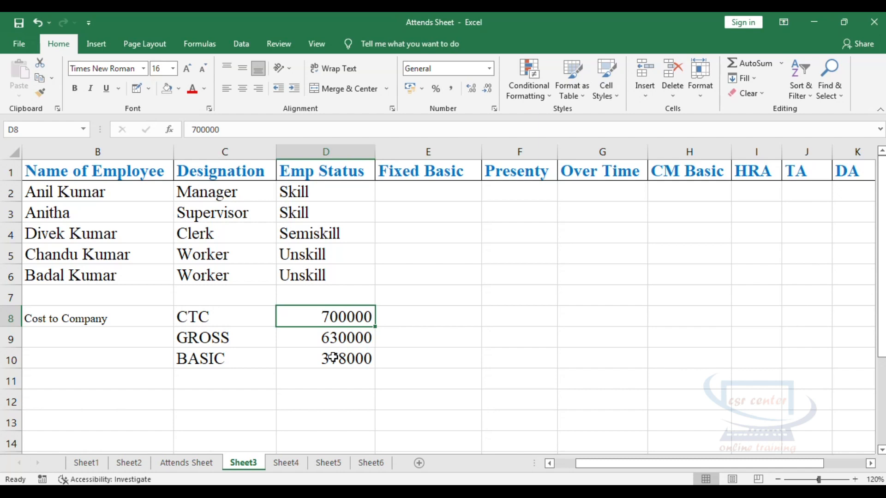
# Step: Calculate the monthly basic pay in D11 by dividing the BASIC amount by 12 with the formula =D10/12
pyautogui.click(313, 358)
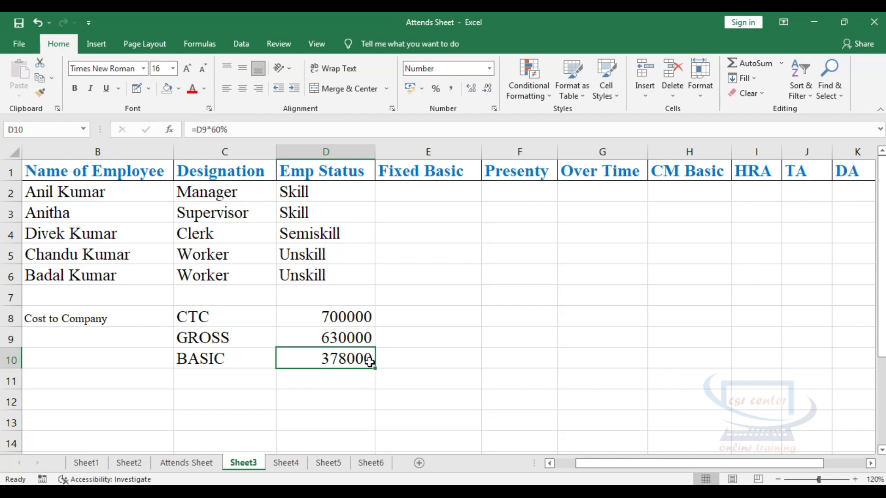
pyautogui.click(354, 382)
pyautogui.write('=')
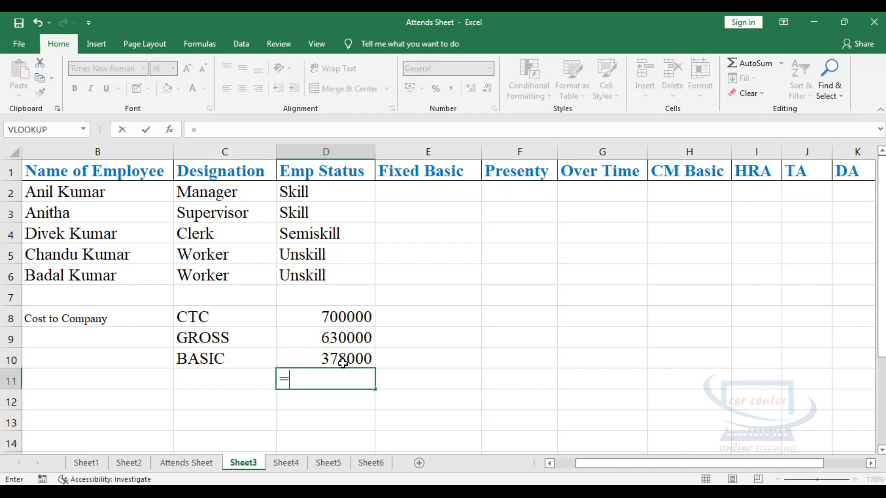
pyautogui.click(343, 360)
pyautogui.write('/12')
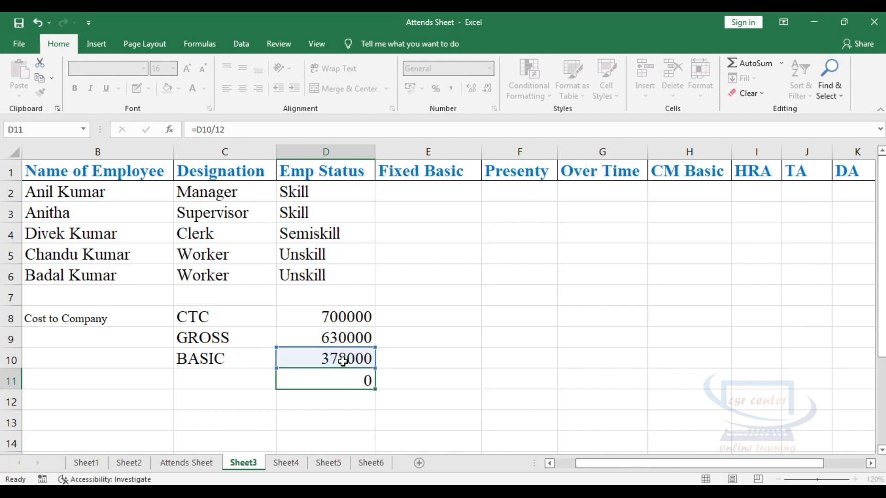
pyautogui.press('Return')
pyautogui.click(328, 380)
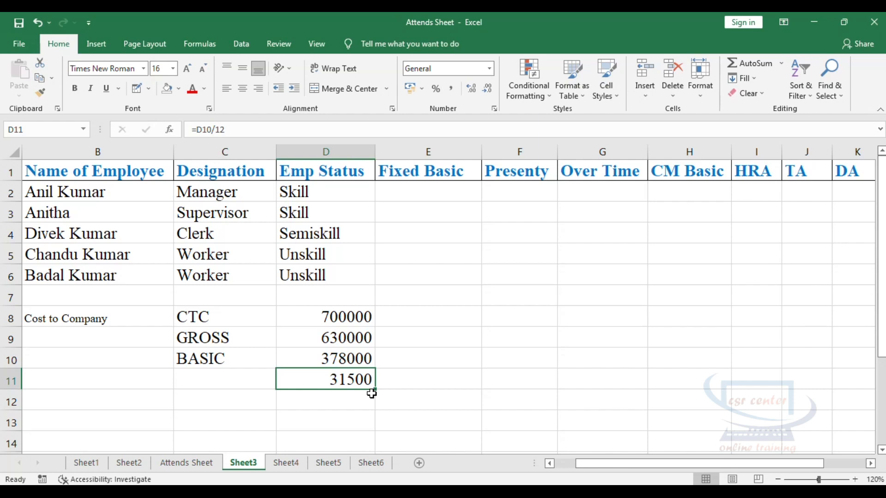
# Step: Enter 31500 as the manager's Fixed Basic in cell E2
pyautogui.click(428, 191)
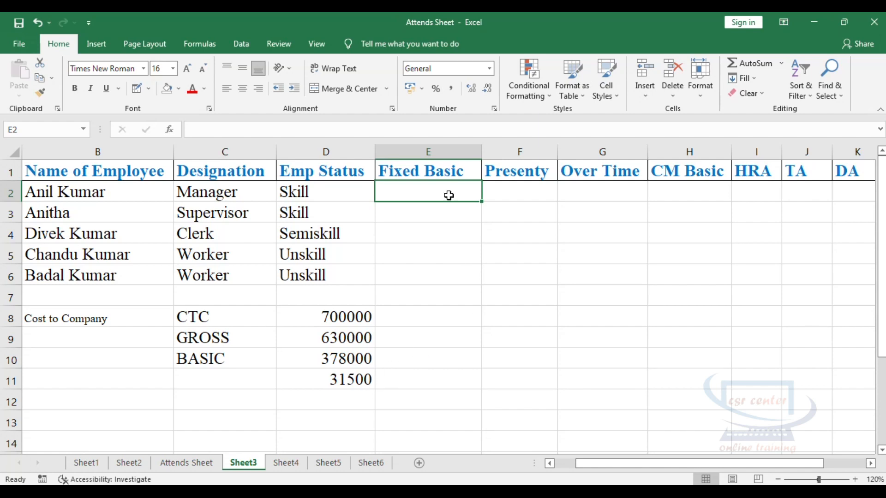
pyautogui.write('31500')
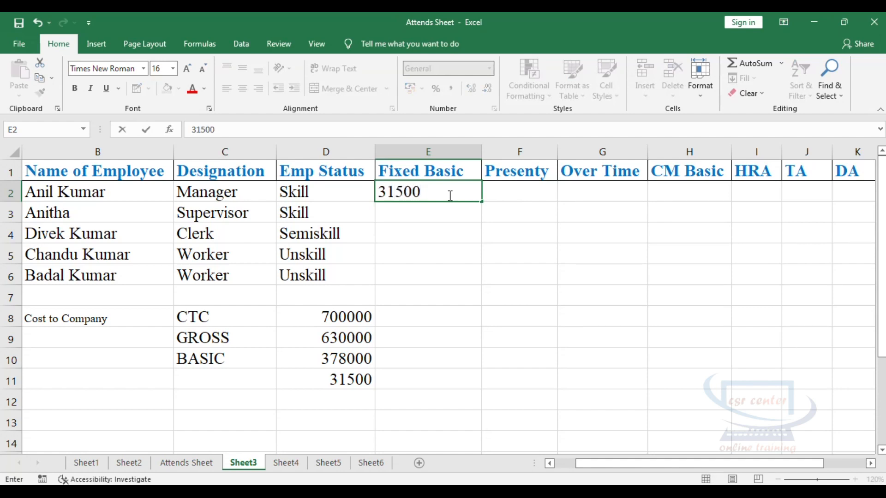
pyautogui.press('Return')
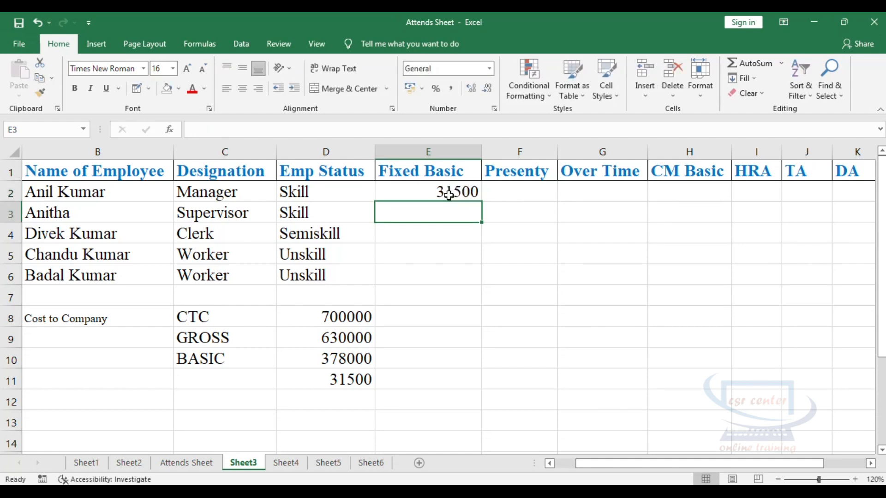
# Step: Fill the remaining Fixed Basic cells E3 to E6 with 30500, 25000, 22000 and 22000
pyautogui.moveTo(420, 214); pyautogui.dragTo(425, 270)
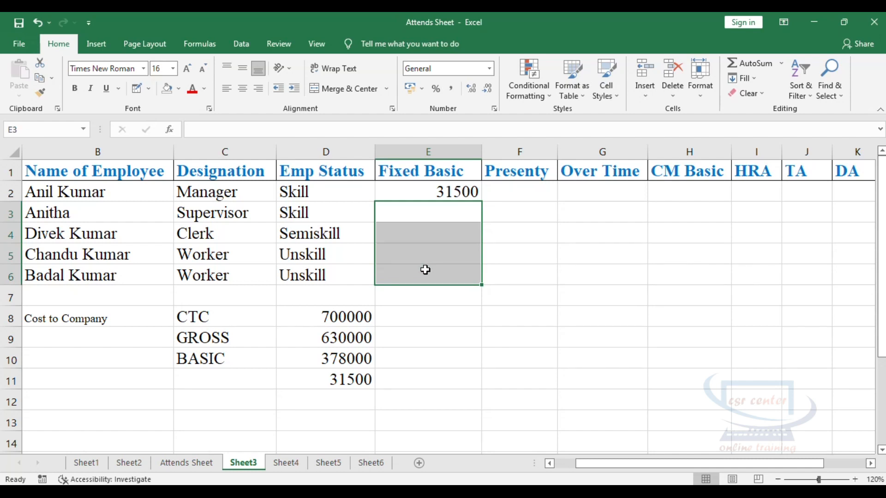
pyautogui.click(445, 215)
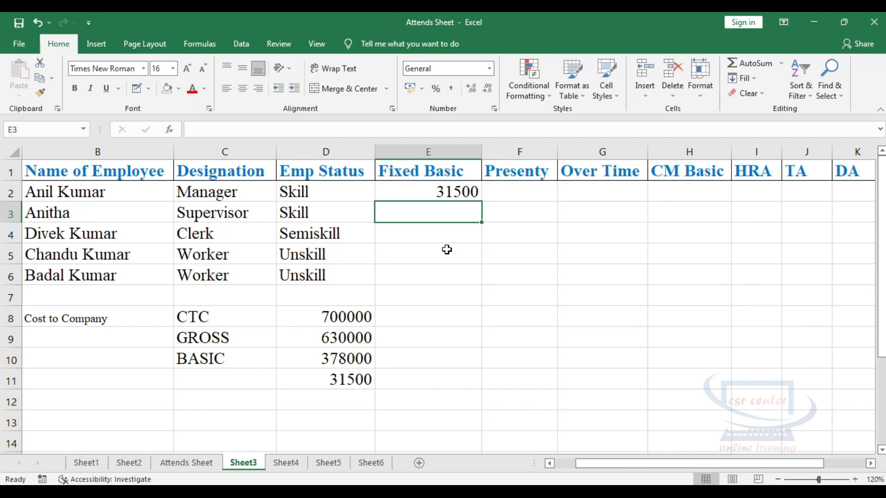
pyautogui.write('30500')
pyautogui.press('Return')
pyautogui.write('25000')
pyautogui.press('Return')
pyautogui.write('22000')
pyautogui.press('Return')
pyautogui.write('22000')
pyautogui.press('Return')
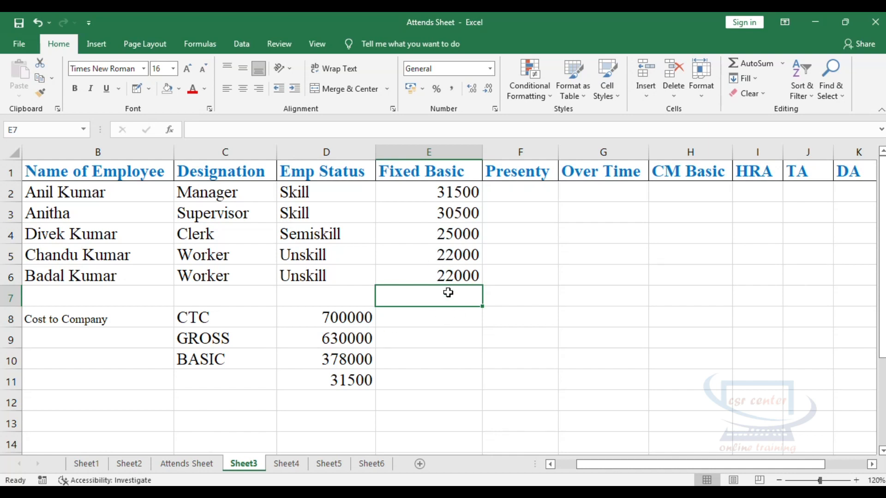
# Step: Link the first Presenty cell F2 to the first employee's Total Paid Days on Attends Sheet with ='Attends Sheet'!AN3
pyautogui.click(541, 190)
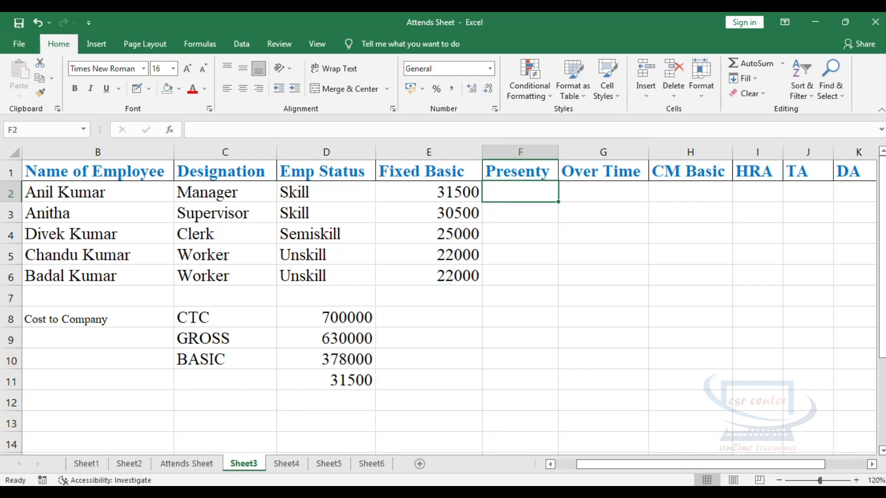
pyautogui.click(186, 464)
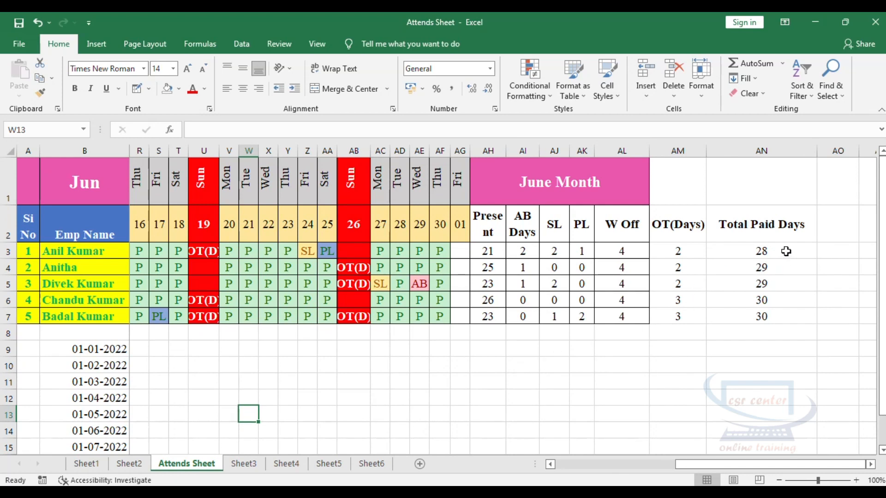
pyautogui.click(251, 464)
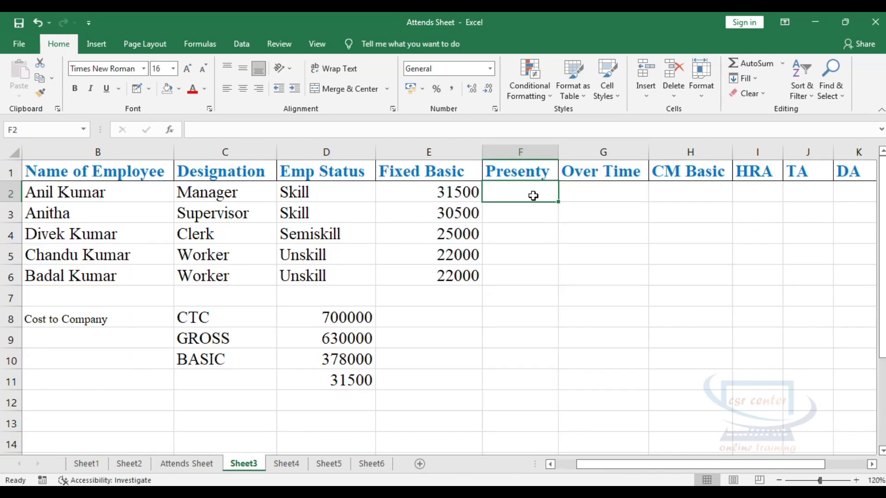
pyautogui.write('=')
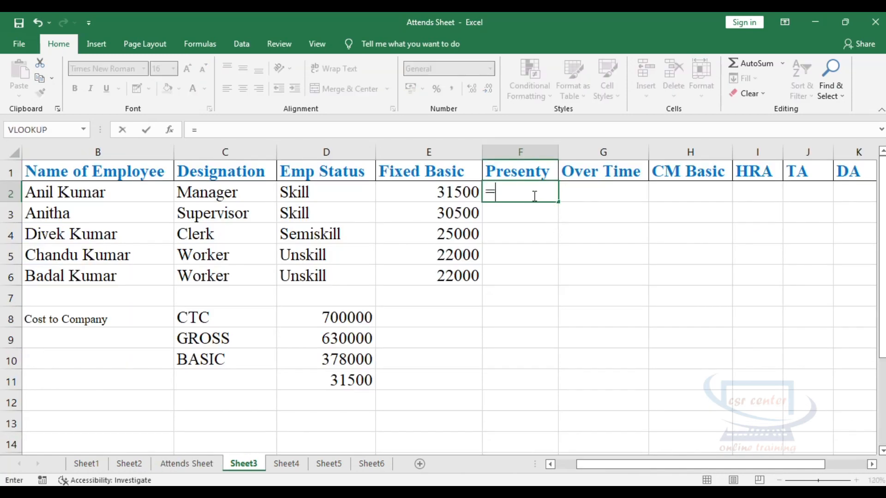
pyautogui.click(194, 464)
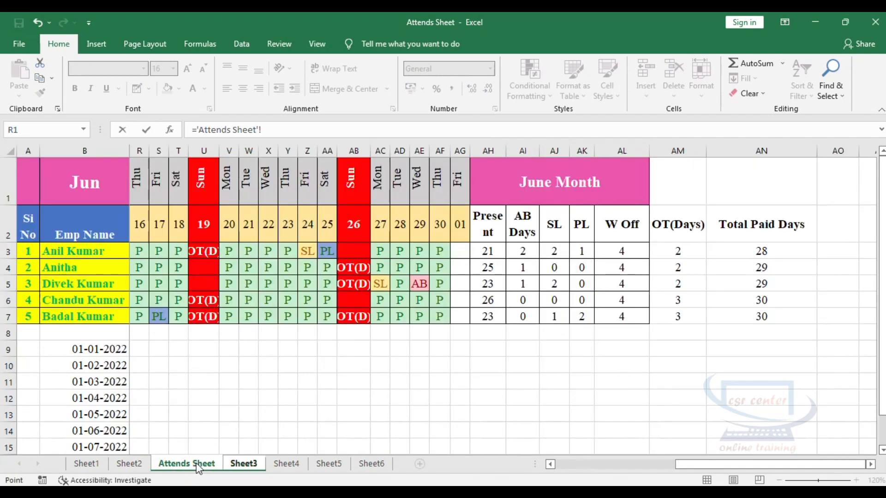
pyautogui.click(770, 249)
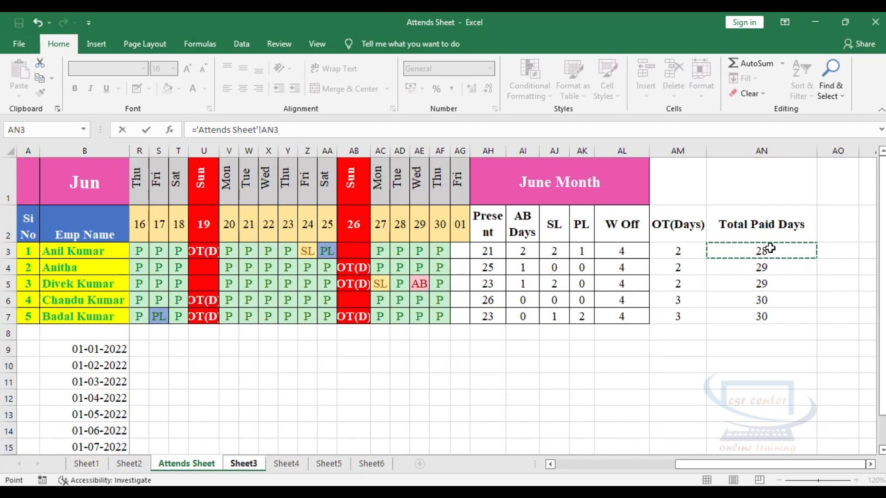
pyautogui.press('Return')
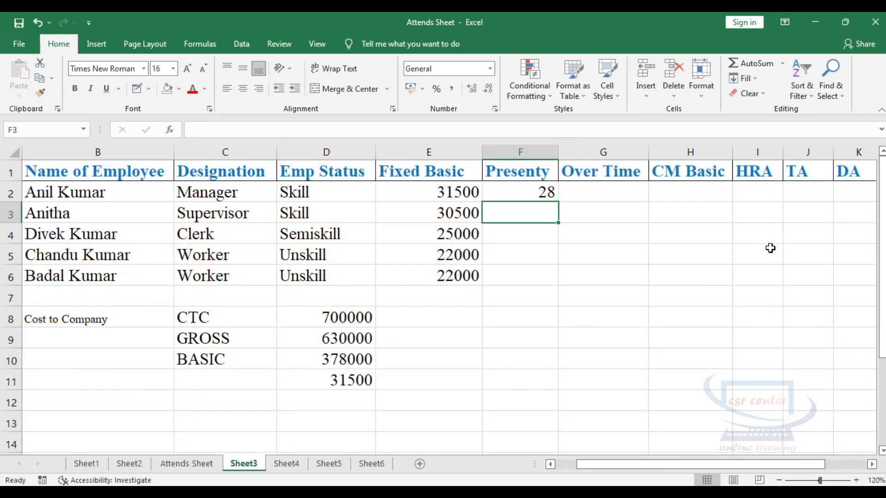
# Step: Copy the Presenty formula from F2 down to F6 for all the employees
pyautogui.click(542, 190)
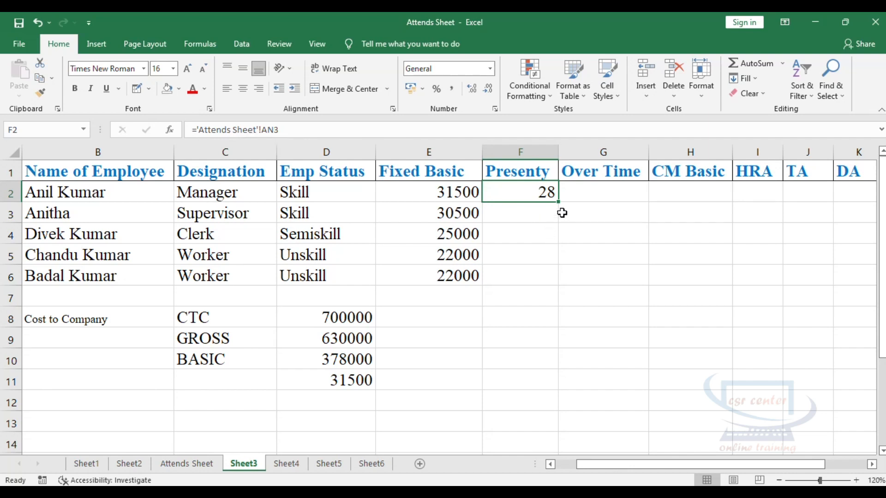
pyautogui.moveTo(561, 203); pyautogui.dragTo(560, 291)
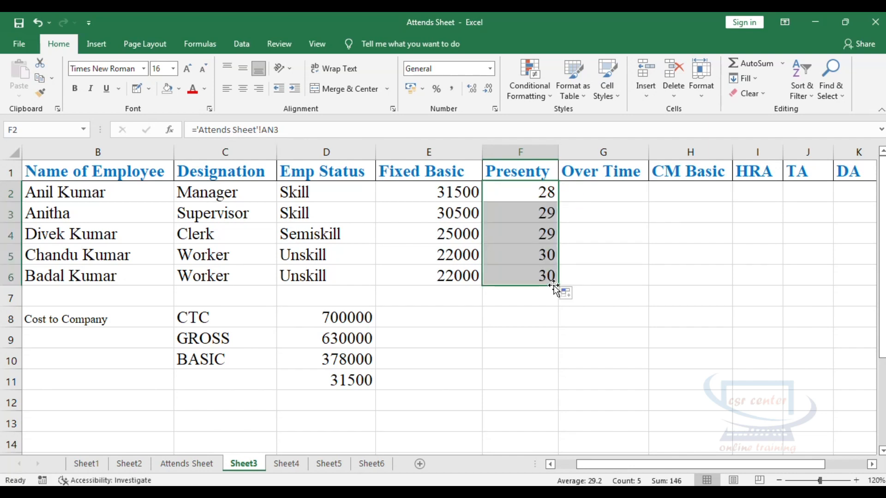
pyautogui.click(529, 332)
# Step: Compare the Presenty values in F2:F6 on Sheet3 with the Total Paid Days column on Attends Sheet
pyautogui.moveTo(536, 192); pyautogui.dragTo(547, 275)
pyautogui.click(191, 465)
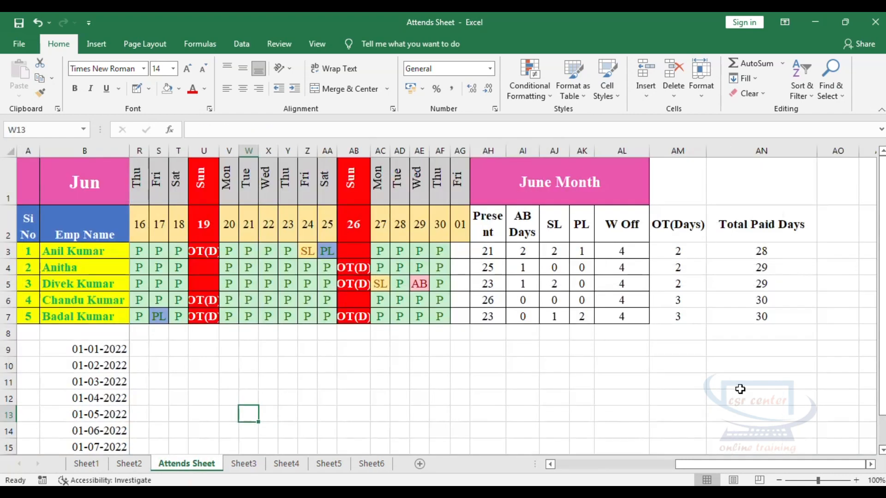
pyautogui.click(751, 364)
pyautogui.moveTo(777, 250); pyautogui.dragTo(762, 301)
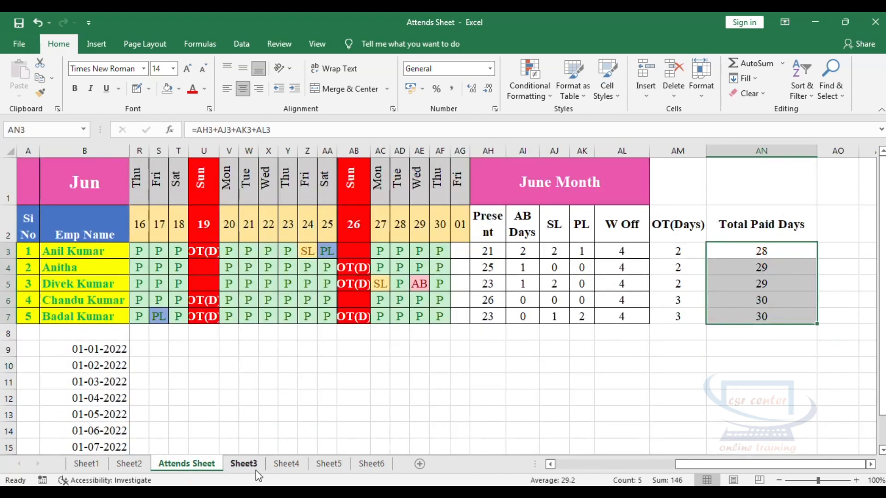
pyautogui.click(243, 463)
pyautogui.click(517, 279)
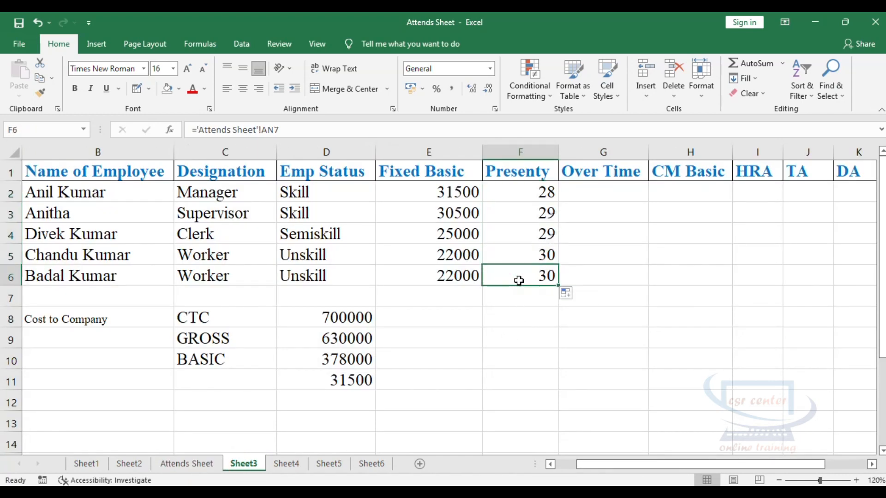
pyautogui.click(187, 463)
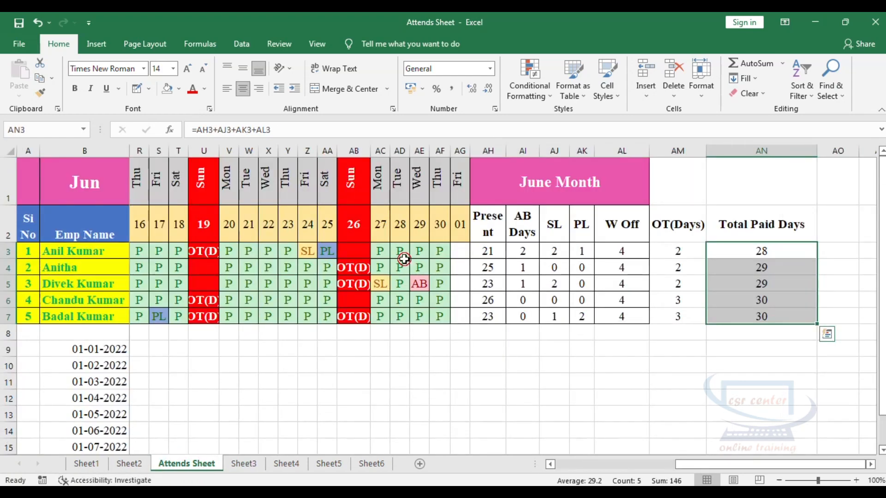
pyautogui.click(401, 266)
pyautogui.click(245, 464)
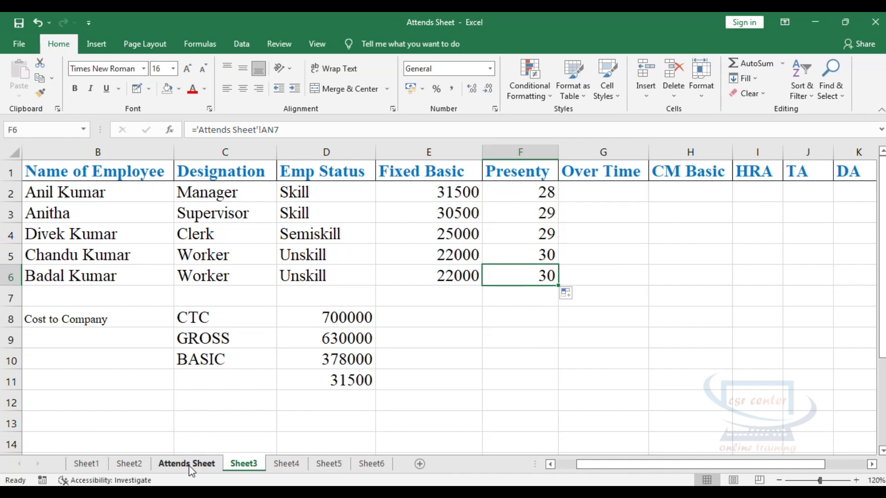
# Step: Mark the fifth employee as AB for day 22 in X7 of Attends Sheet, and check the linked Presenty value on Sheet3
pyautogui.click(188, 464)
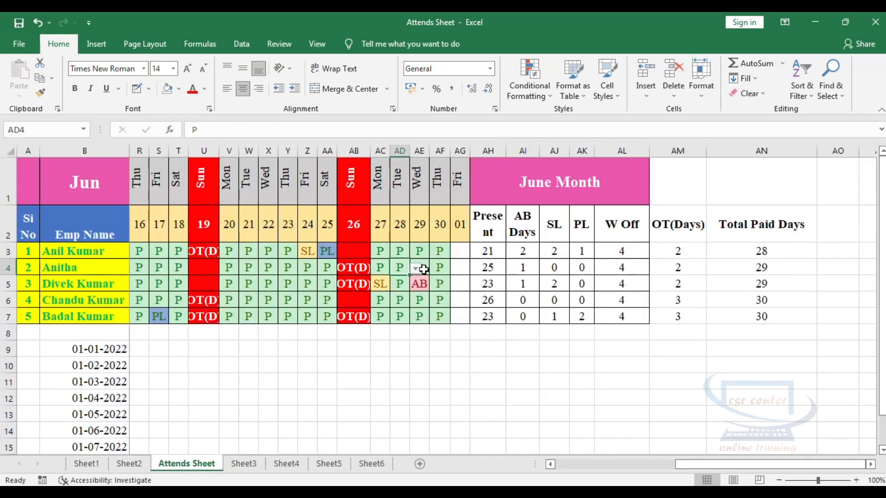
pyautogui.click(266, 316)
pyautogui.click(283, 317)
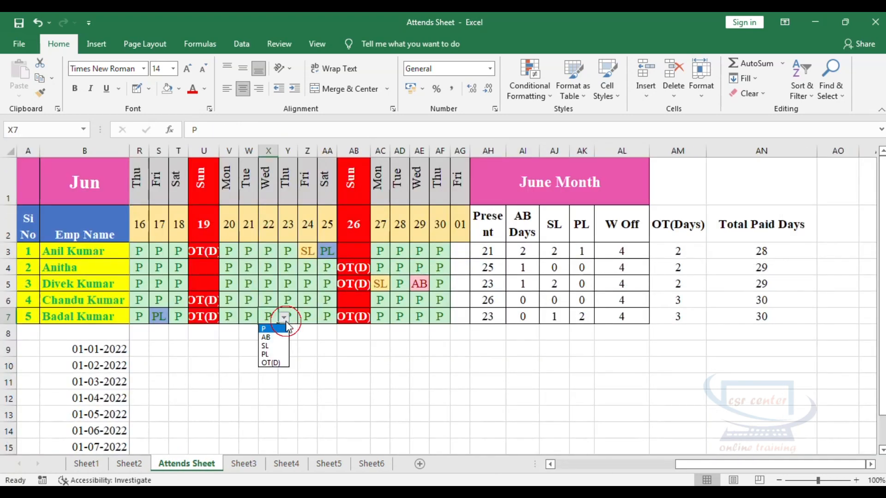
pyautogui.click(270, 337)
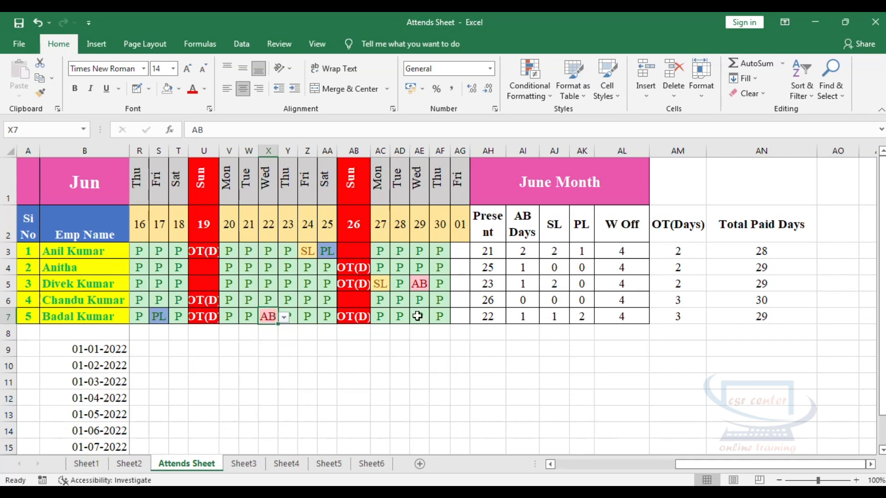
pyautogui.click(781, 314)
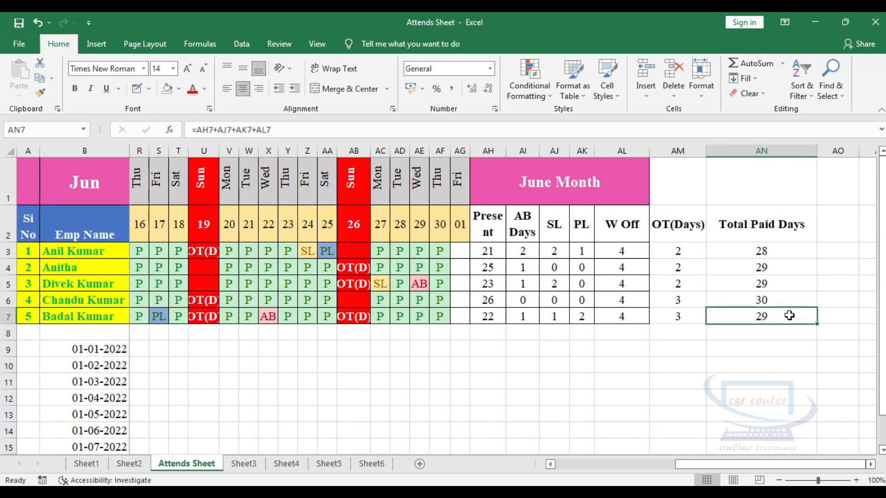
pyautogui.click(247, 464)
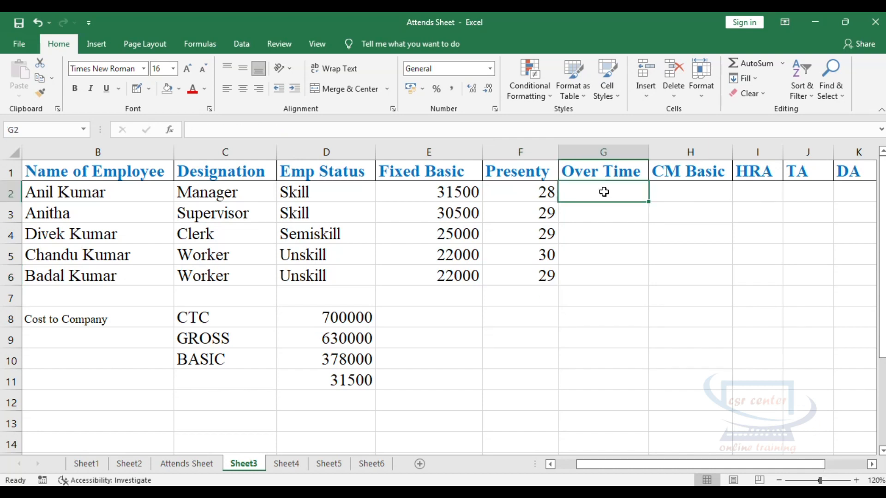
# Step: Examine the OT(Days) formula on Attends Sheet and the OT(D OT Hrs) formula on Sheet2, and return to Sheet3
pyautogui.click(187, 463)
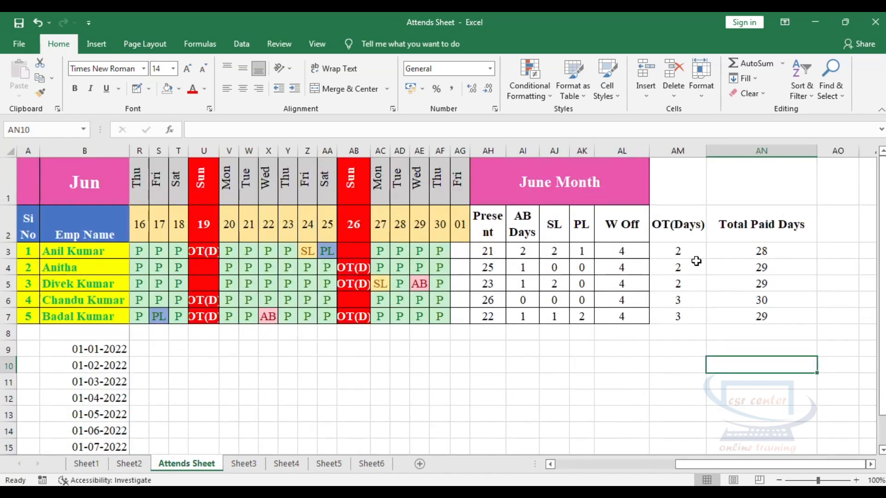
pyautogui.click(689, 249)
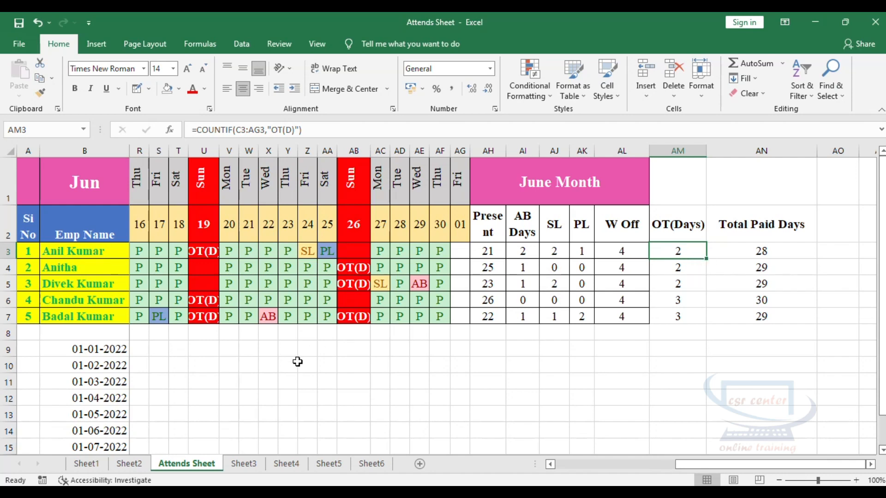
pyautogui.click(128, 463)
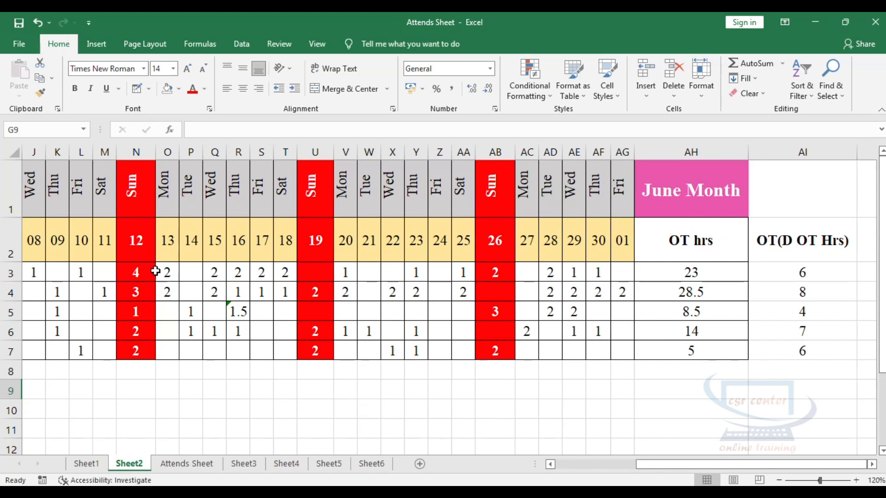
pyautogui.click(138, 273)
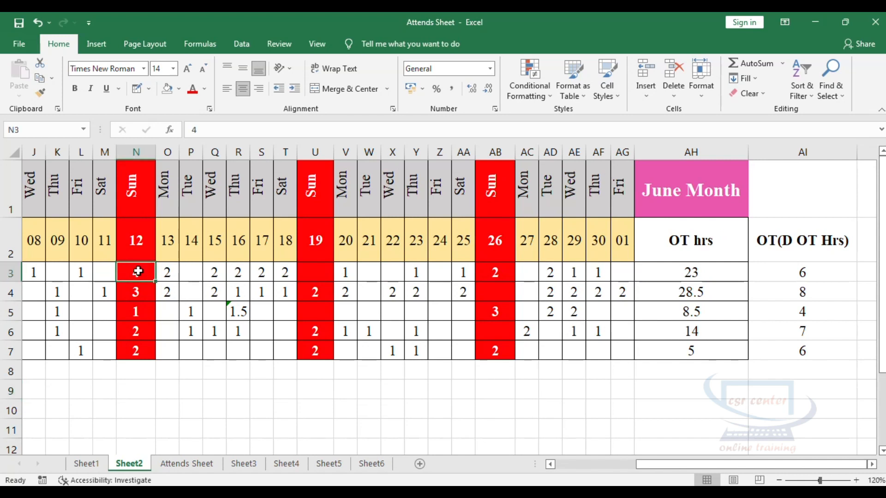
pyautogui.click(803, 277)
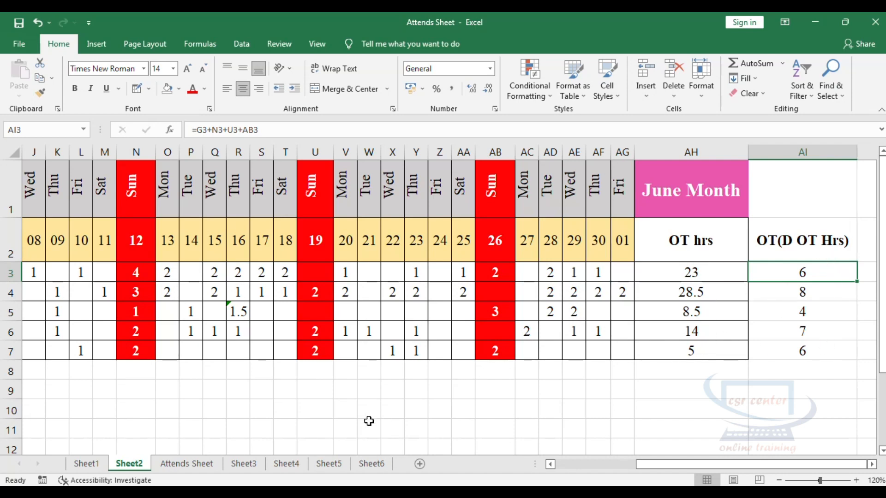
pyautogui.click(243, 463)
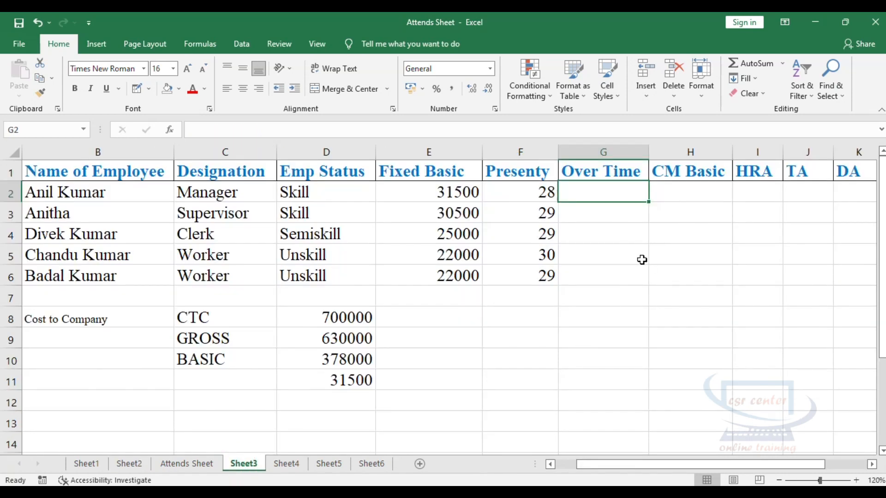
pyautogui.click(619, 152)
pyautogui.click(677, 153)
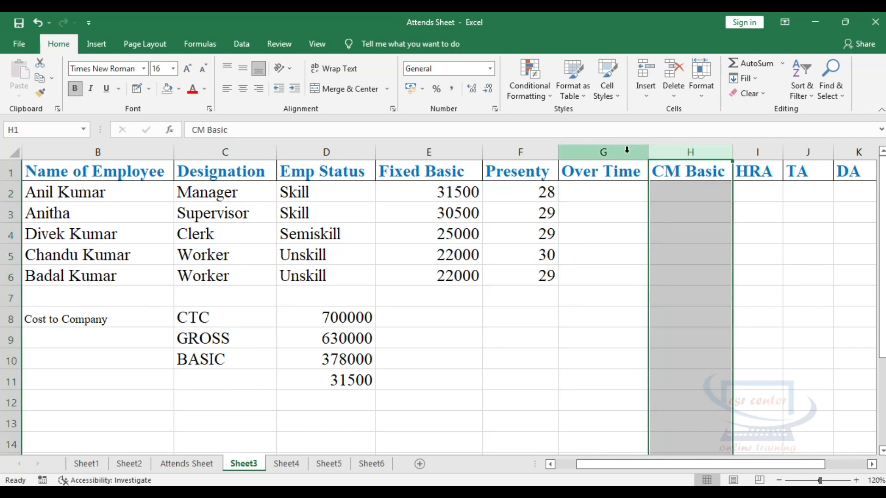
pyautogui.click(626, 150)
pyautogui.click(690, 150)
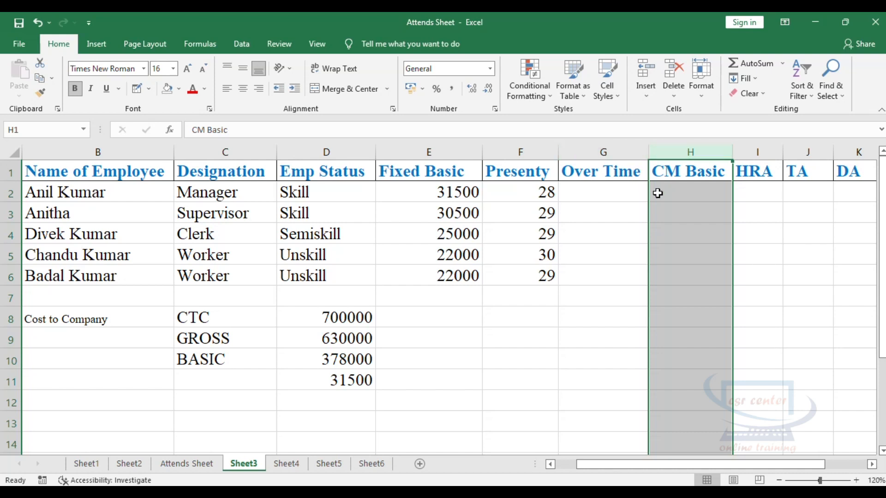
# Step: Link the first employee's Over Time cell G2 to the OT(Days) value in AM3 of Attends Sheet
pyautogui.click(591, 188)
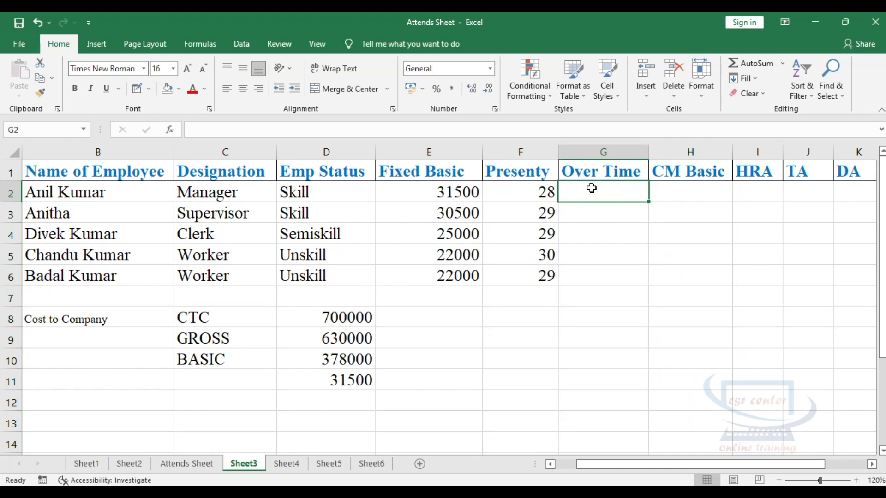
pyautogui.write('=')
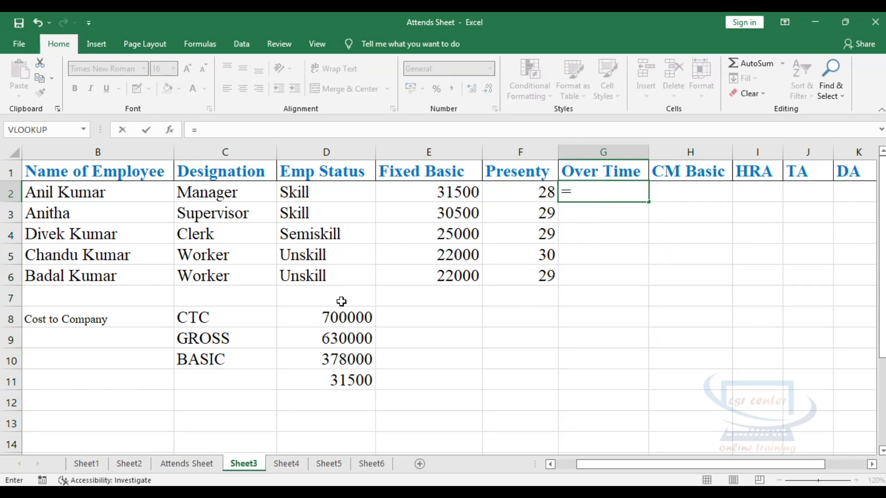
pyautogui.click(189, 464)
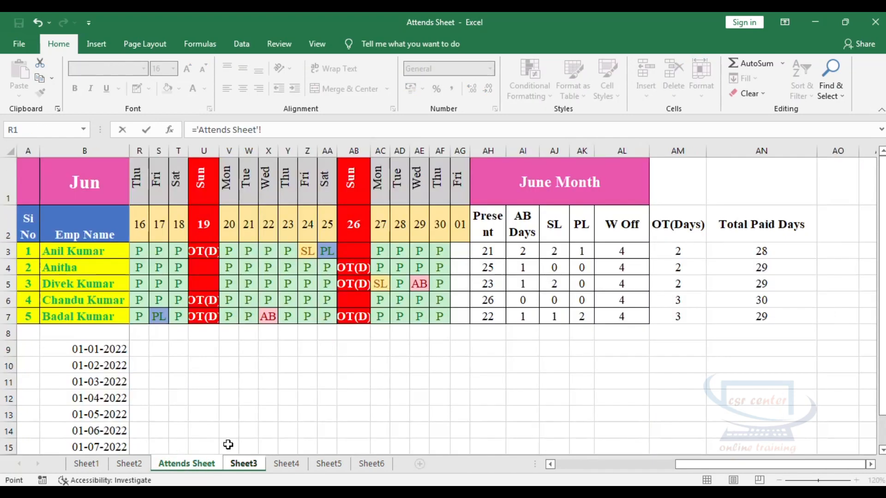
pyautogui.click(687, 250)
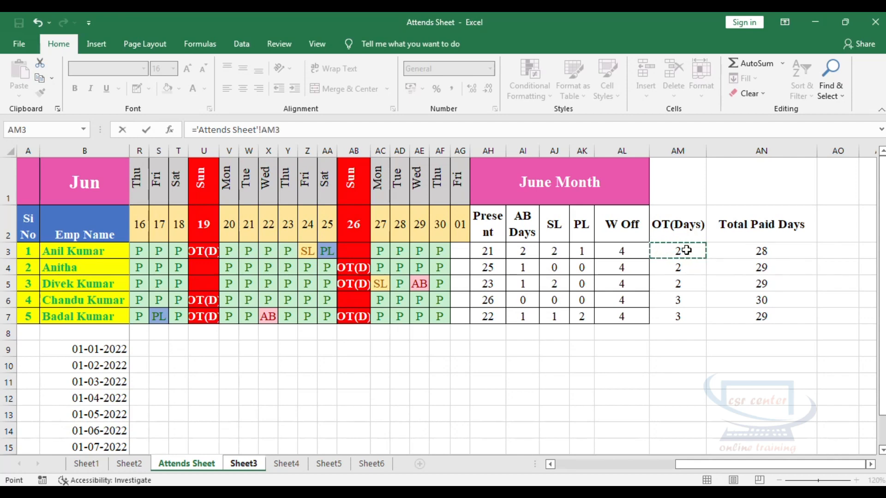
pyautogui.press('Return')
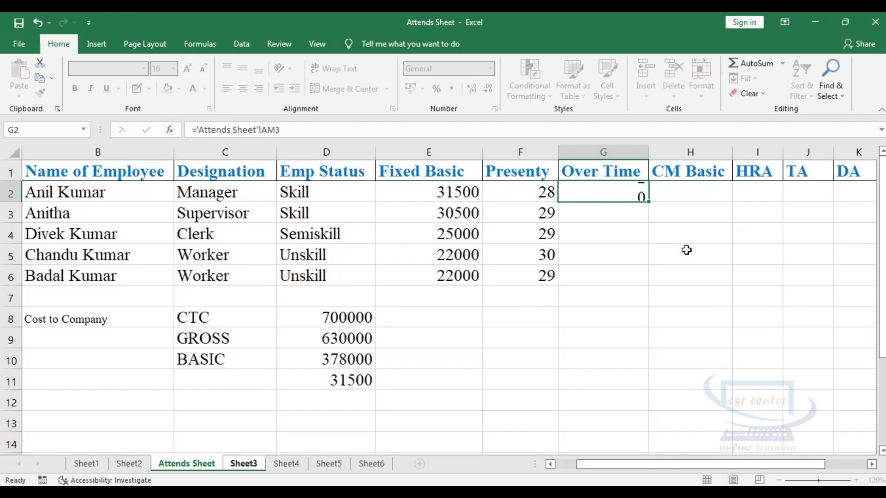
# Step: Copy the Over Time formula from G2 down to G6 for all the employees
pyautogui.click(625, 192)
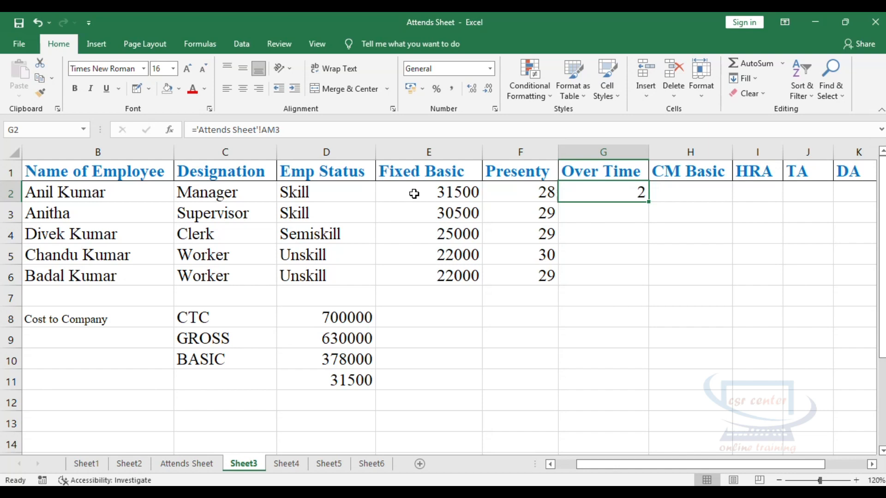
pyautogui.moveTo(648, 203); pyautogui.dragTo(647, 276)
pyautogui.click(618, 300)
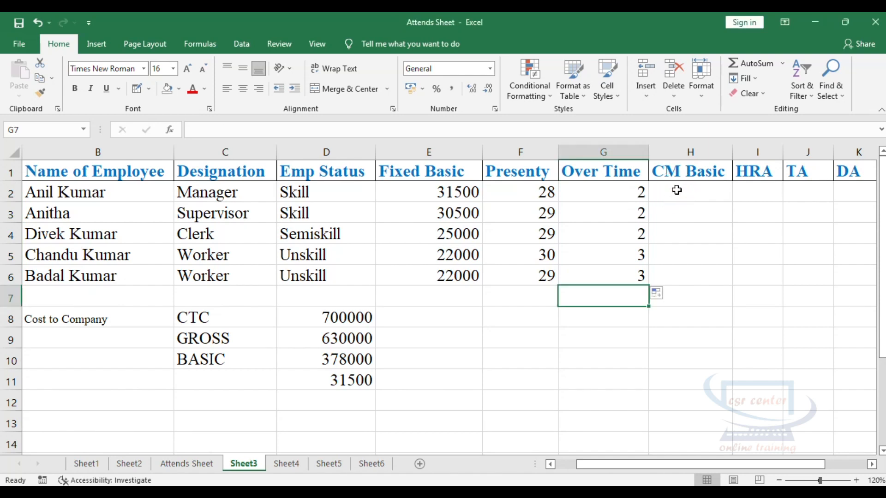
pyautogui.click(676, 189)
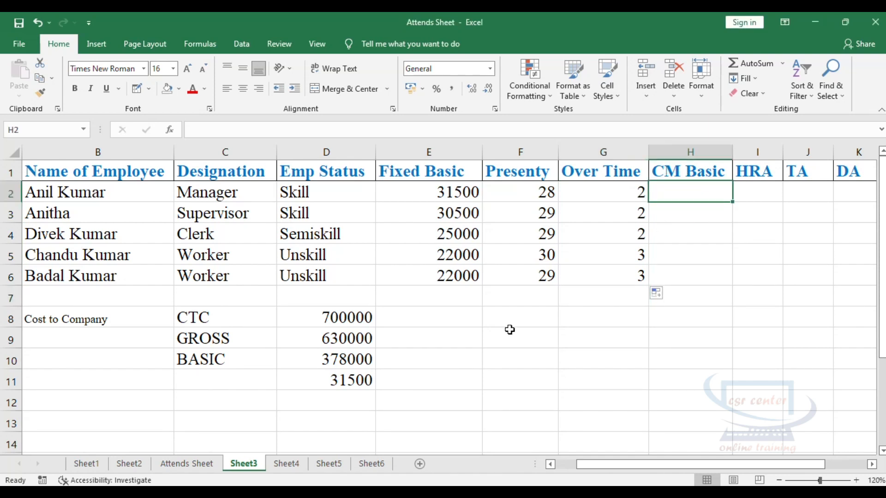
pyautogui.click(339, 382)
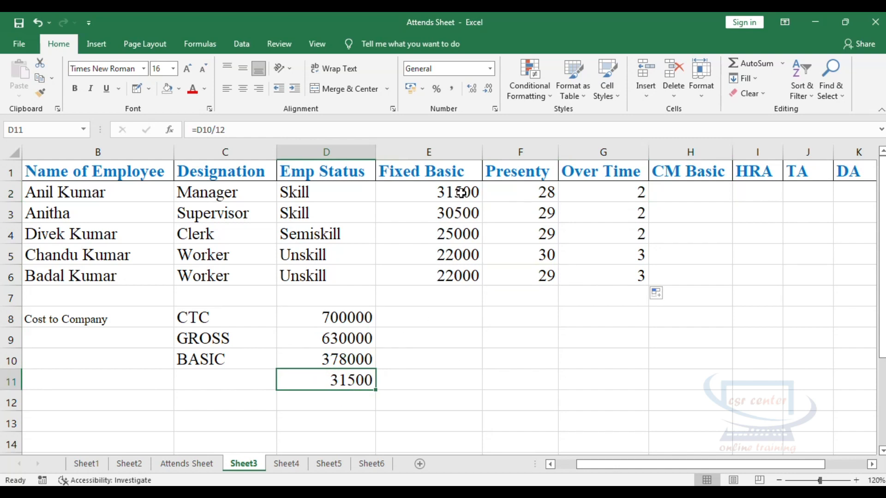
pyautogui.click(518, 188)
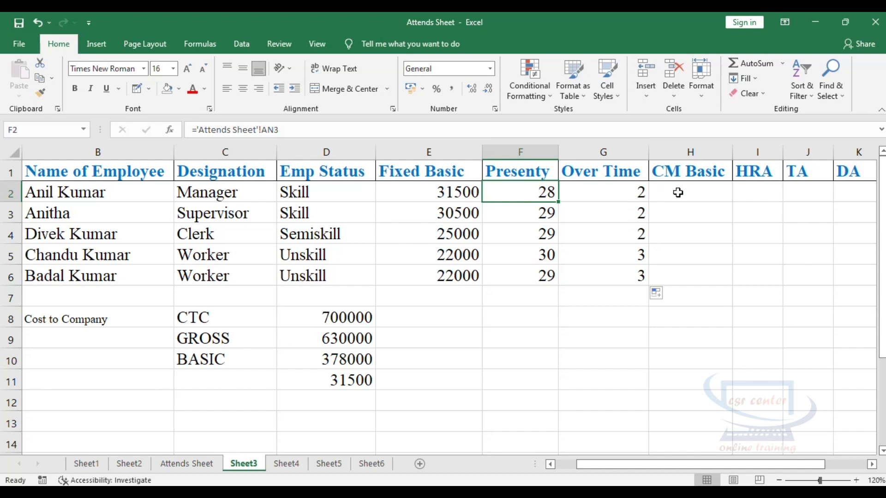
pyautogui.click(438, 191)
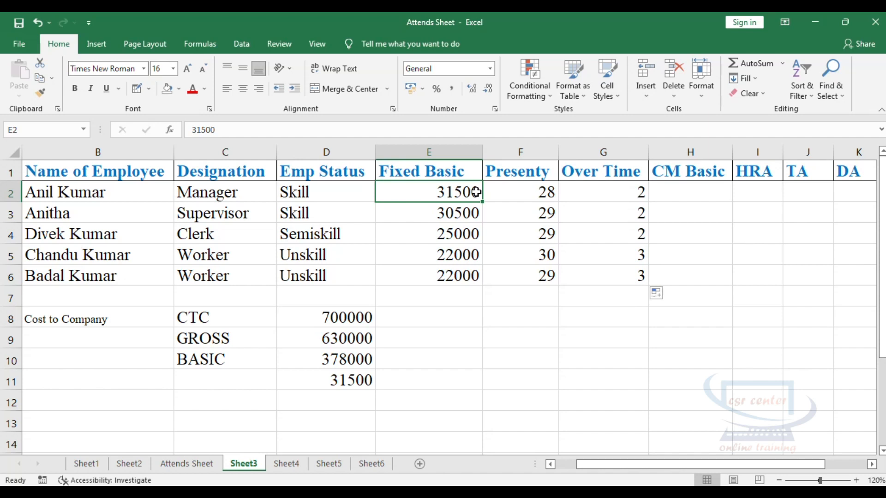
# Step: Calculate the first employee's CM Basic in H2 with the formula =(E2/30)*F2
pyautogui.click(672, 195)
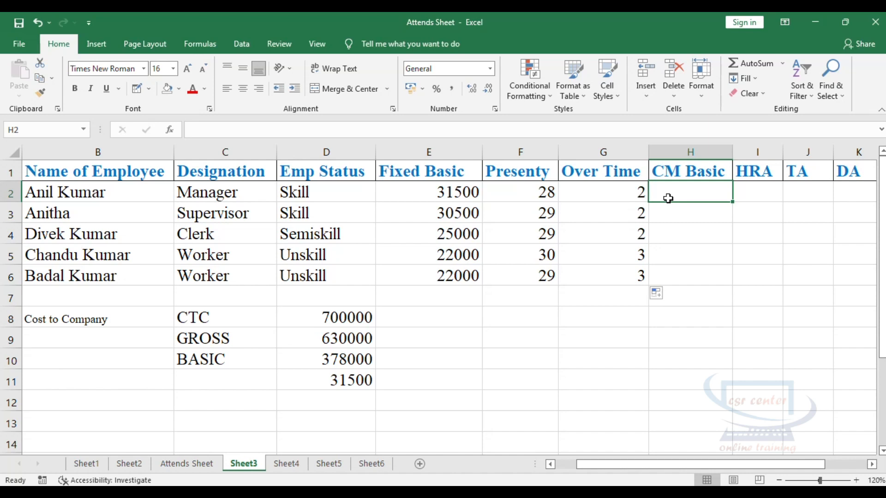
pyautogui.write('=')
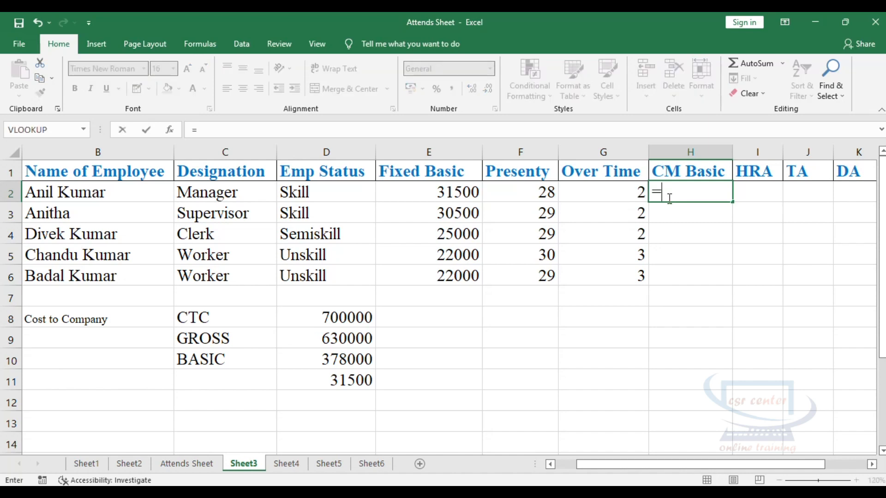
pyautogui.write('(')
pyautogui.click(445, 191)
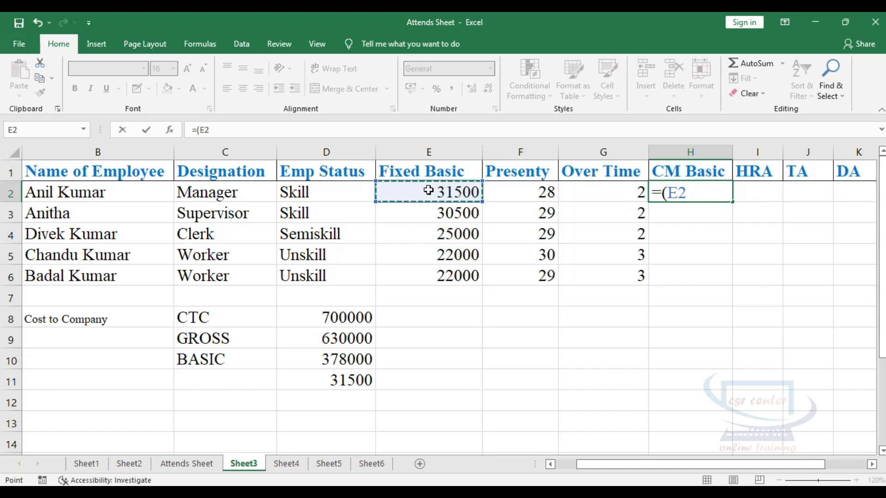
pyautogui.write('/')
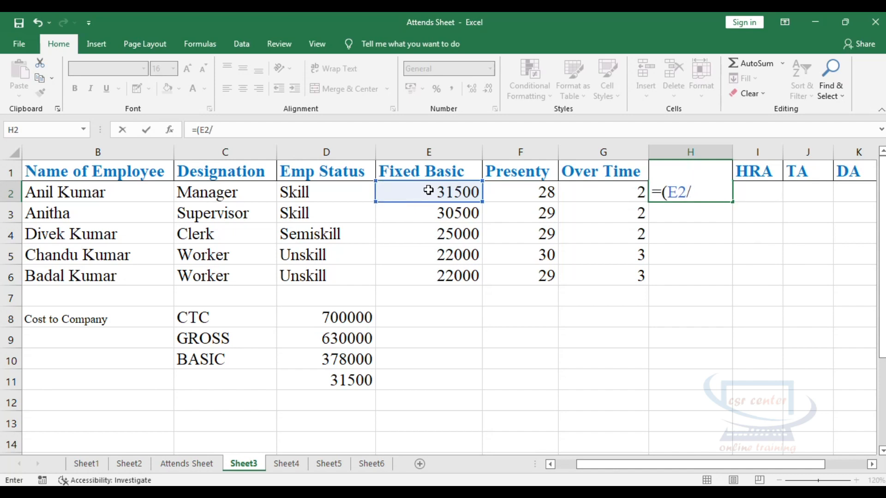
pyautogui.write('30')
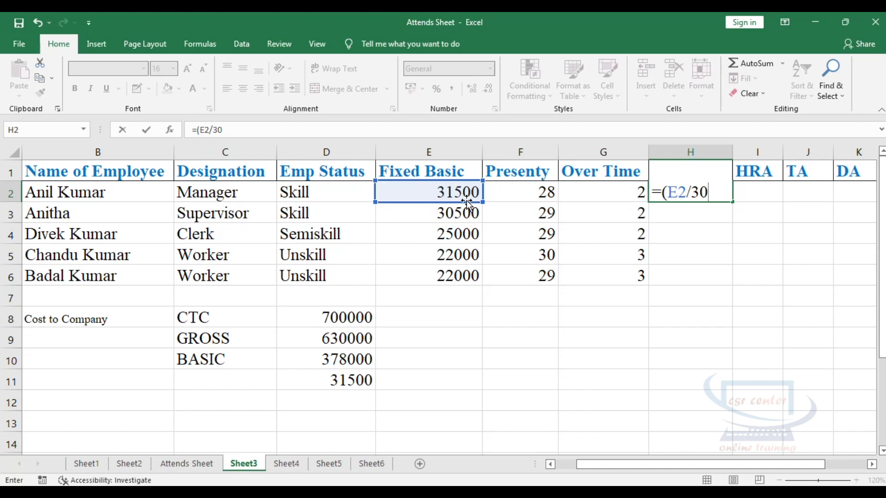
pyautogui.write(')')
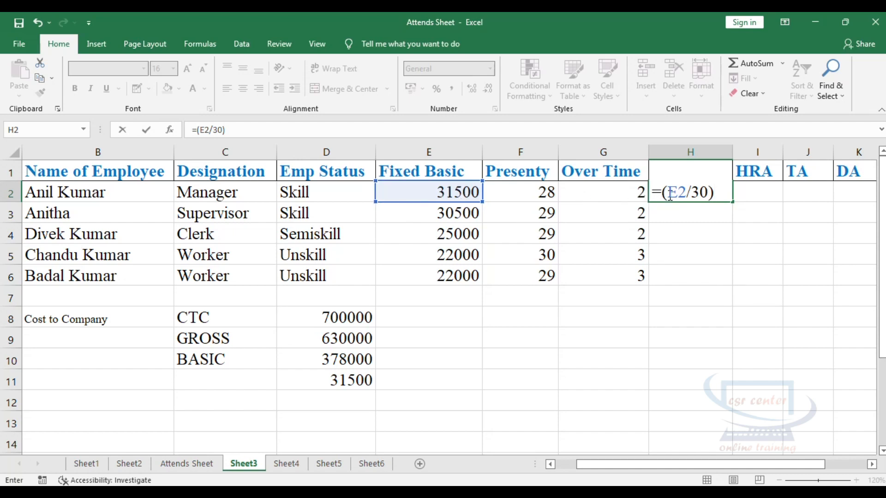
pyautogui.write('*')
pyautogui.click(536, 193)
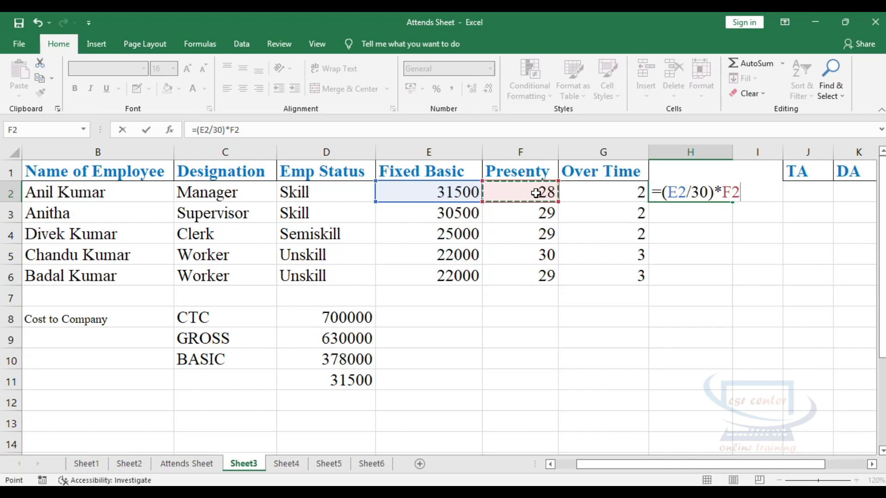
pyautogui.press('Return')
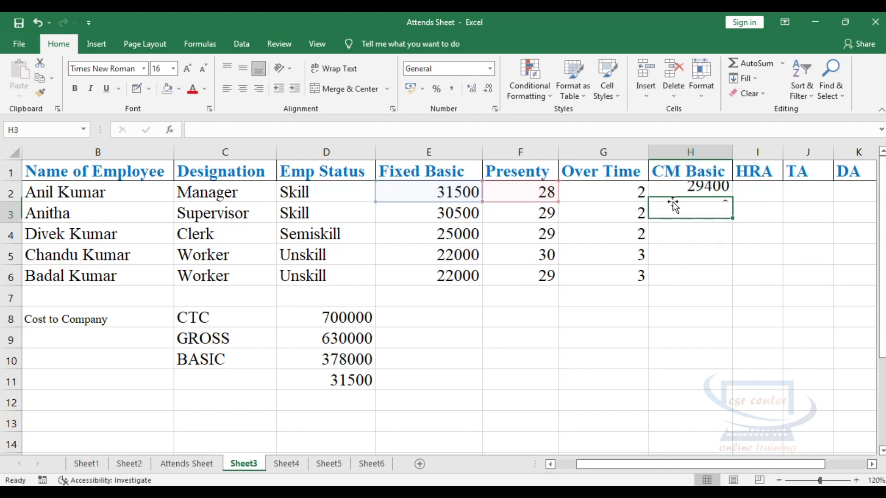
# Step: Copy the CM Basic formula from H2 down to H6 and show the values with two decimal places
pyautogui.click(704, 192)
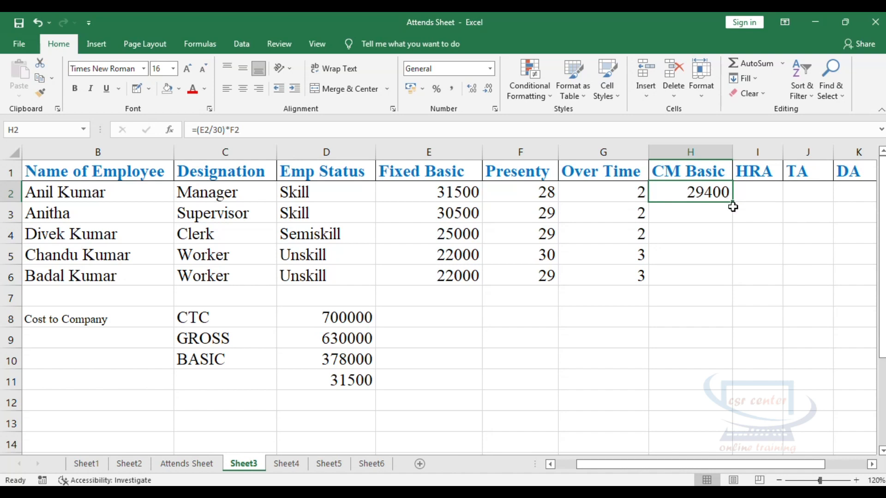
pyautogui.moveTo(732, 202); pyautogui.dragTo(725, 286)
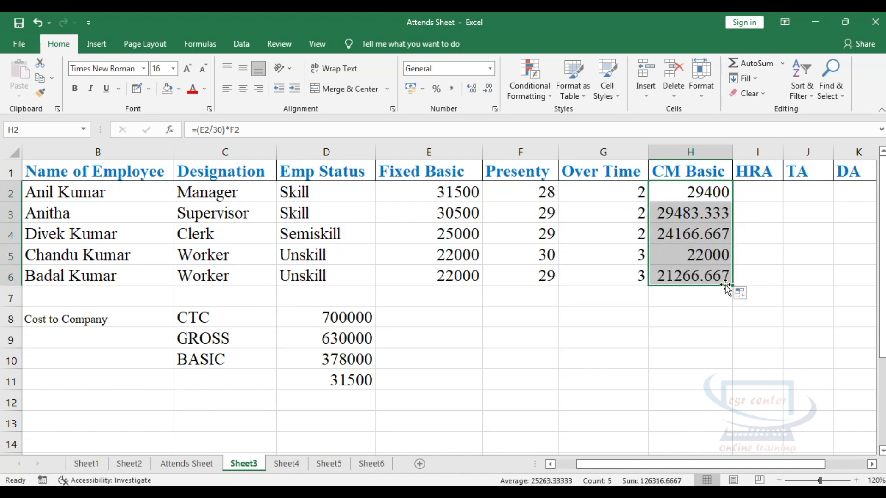
pyautogui.click(490, 88)
pyautogui.click(605, 336)
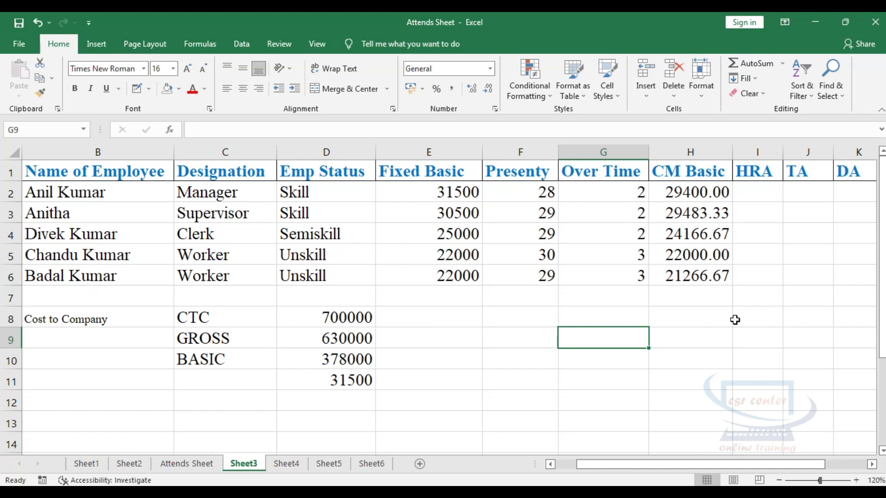
# Step: Calculate the daily basic in E9 with the formula =D11/30, and check it against the monthly basic in D11
pyautogui.click(465, 340)
pyautogui.write('=')
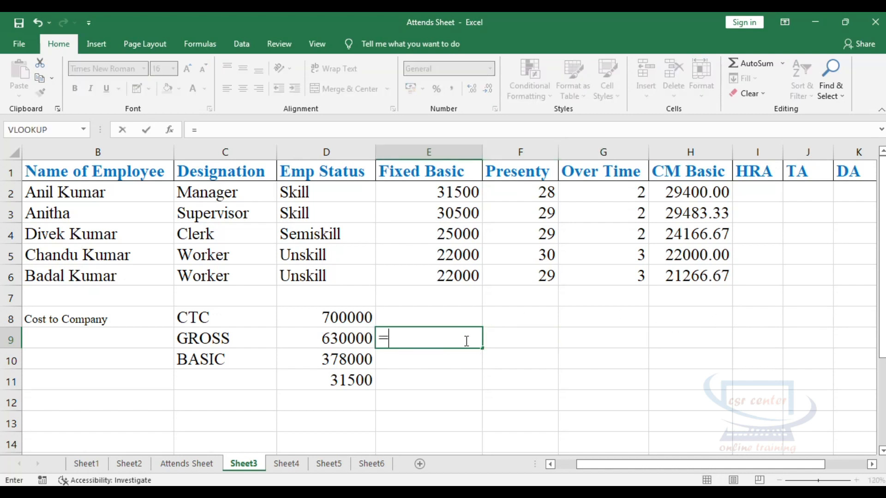
pyautogui.click(340, 378)
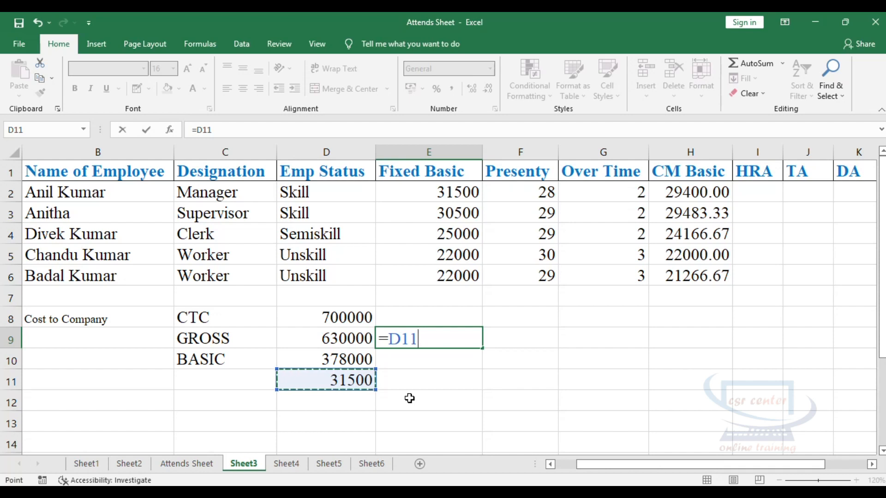
pyautogui.write('/30')
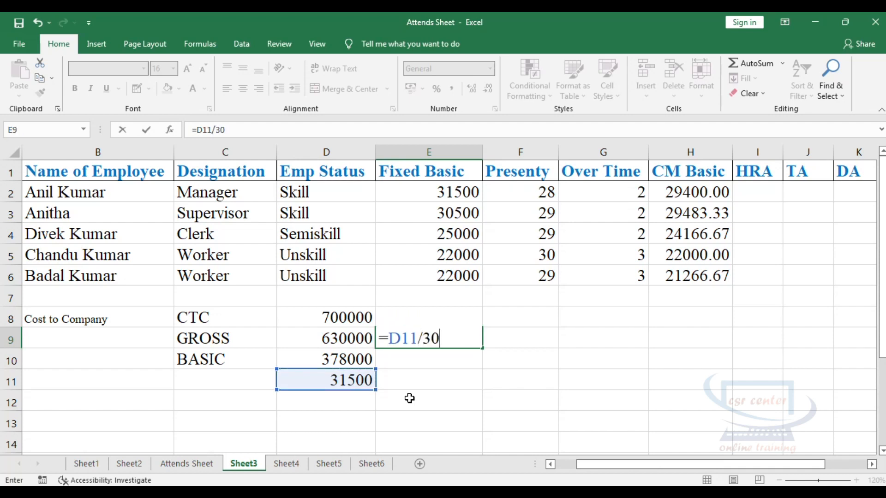
pyautogui.press('Return')
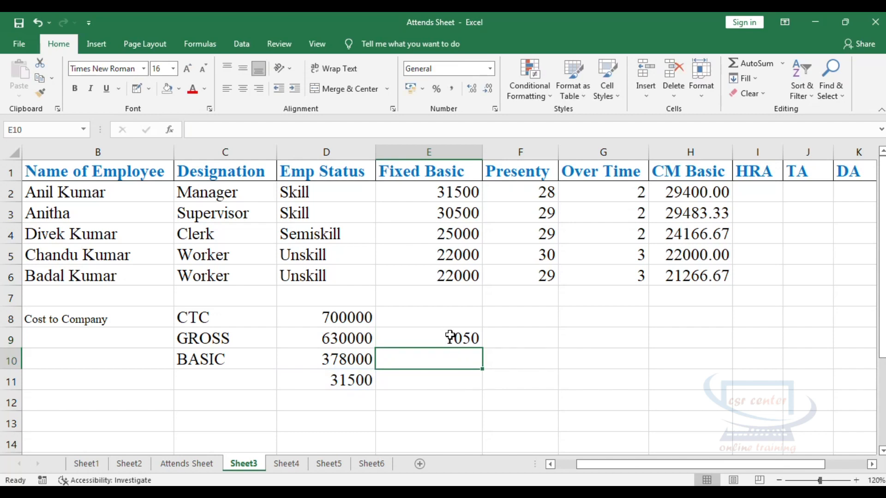
pyautogui.click(354, 373)
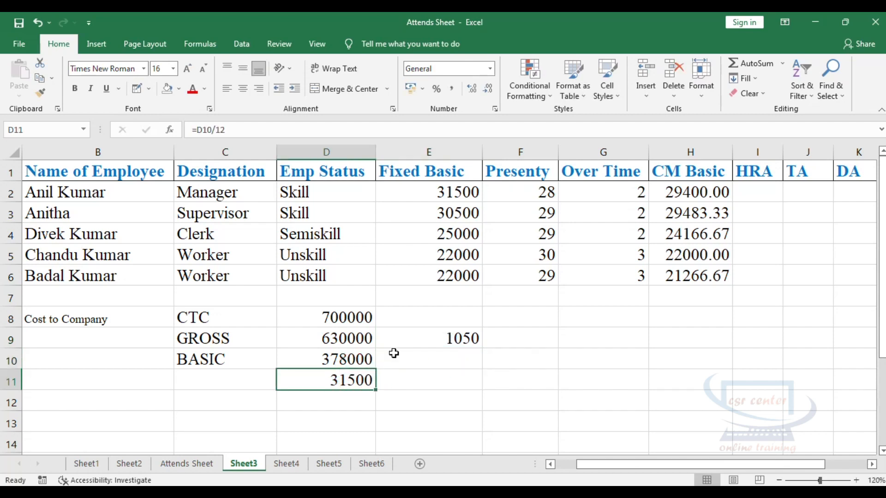
pyautogui.click(433, 338)
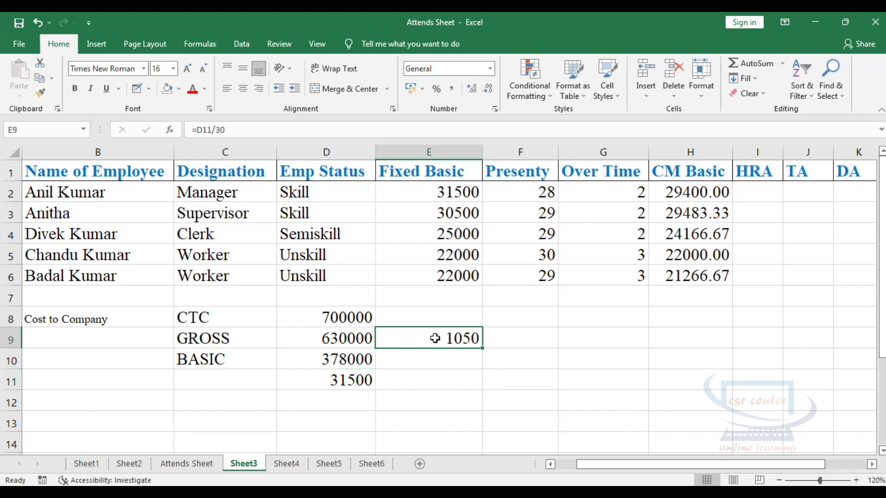
# Step: Calculate the basic for 28 paid days in E10 with the formula =E9*28
pyautogui.click(459, 357)
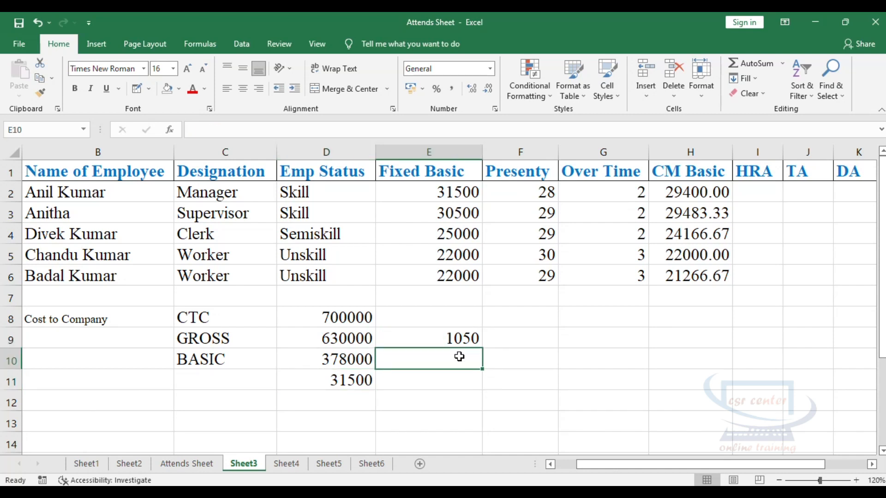
pyautogui.write('=')
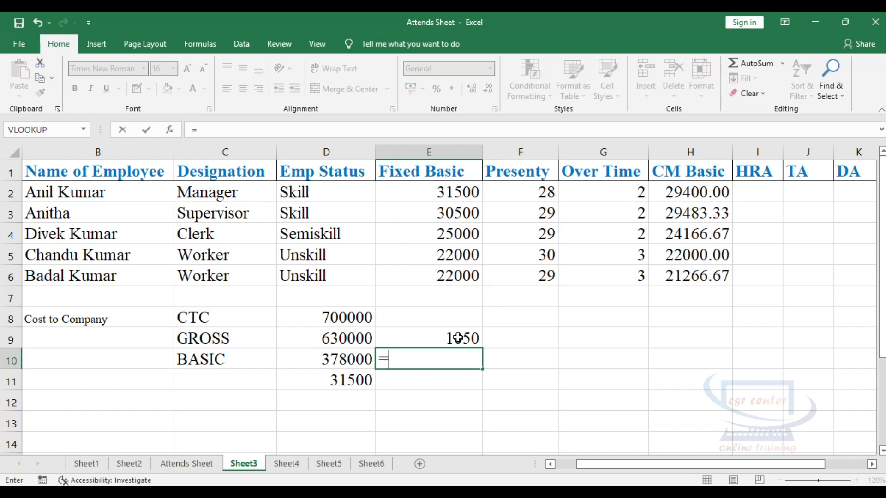
pyautogui.click(458, 338)
pyautogui.write('*')
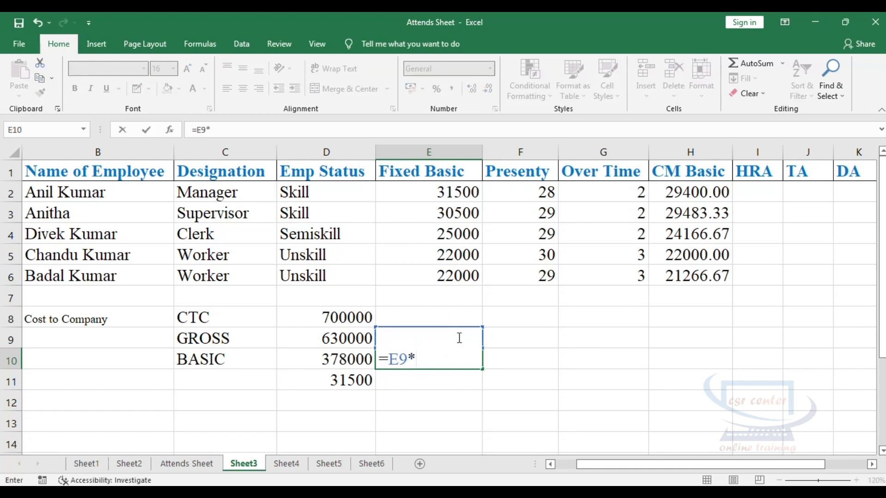
pyautogui.write('28')
pyautogui.press('Return')
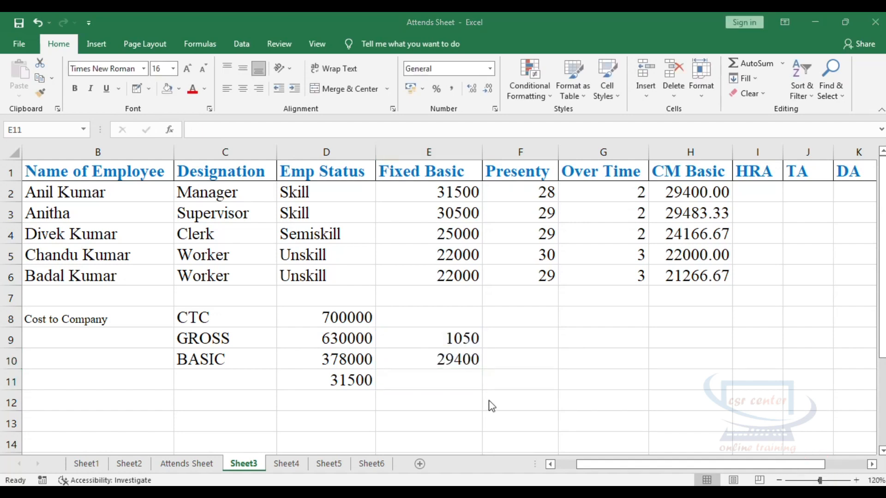
pyautogui.click(469, 357)
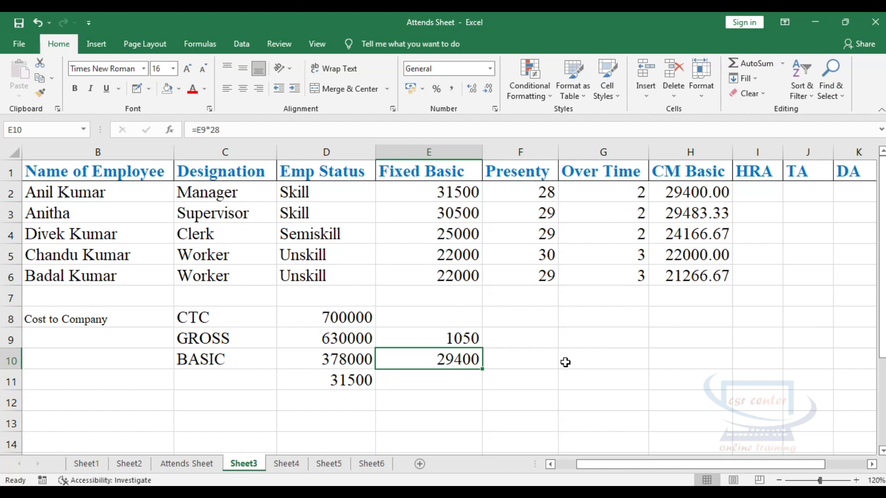
# Step: Compare the first employee's CM Basic in H2 with the check calculation in E9:E10
pyautogui.click(666, 193)
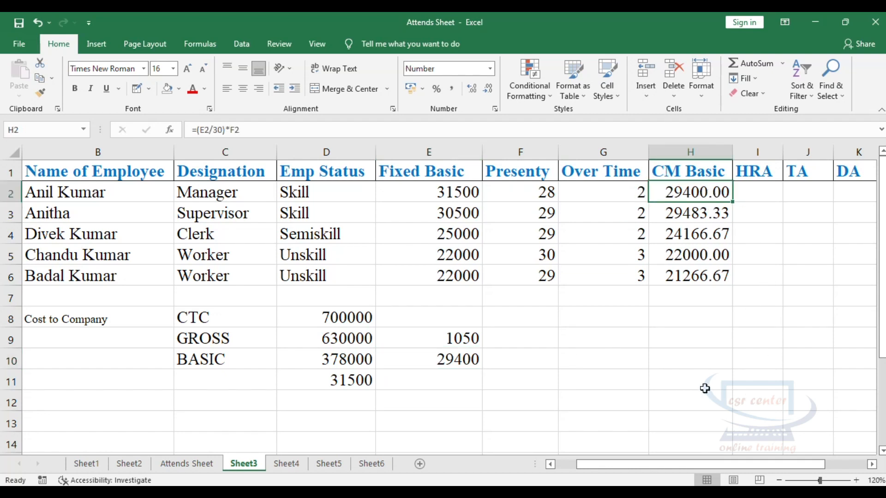
pyautogui.click(663, 360)
pyautogui.moveTo(453, 337); pyautogui.dragTo(456, 359)
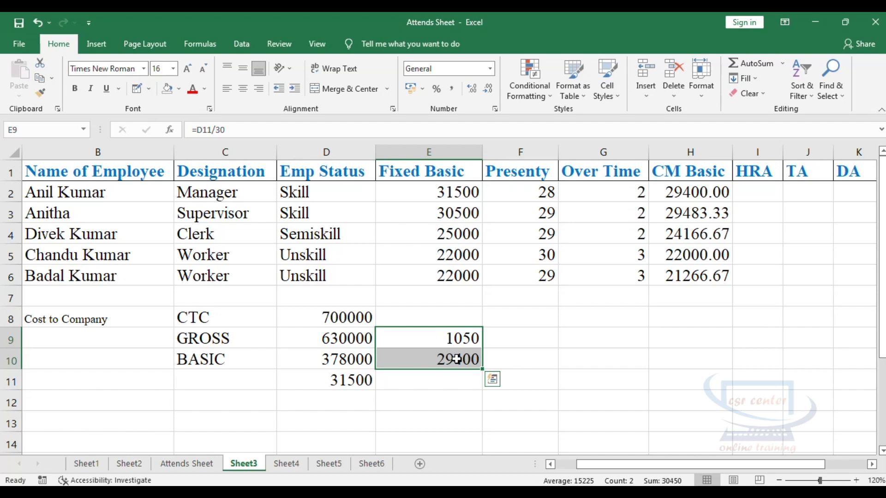
pyautogui.click(691, 190)
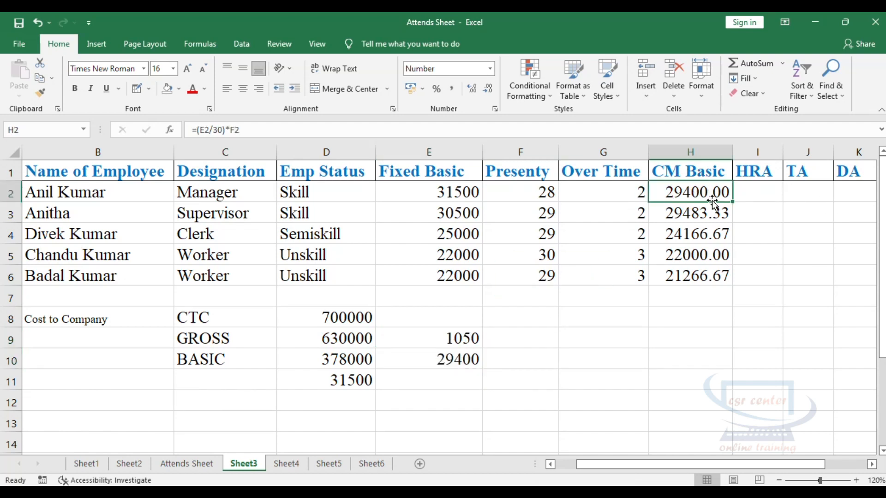
pyautogui.click(707, 295)
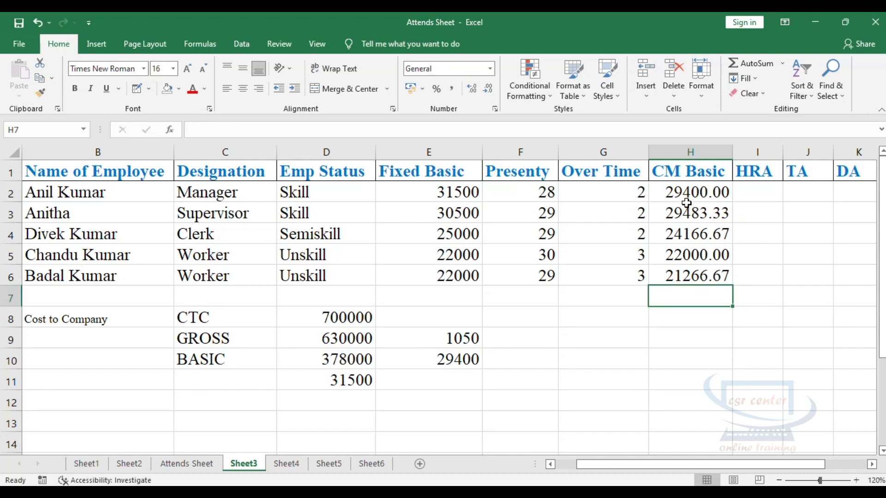
# Step: Add overtime pay to the first employee's CM Basic in H2 with the formula =(E2/30)*F2+(E2/30)*4
pyautogui.click(608, 193)
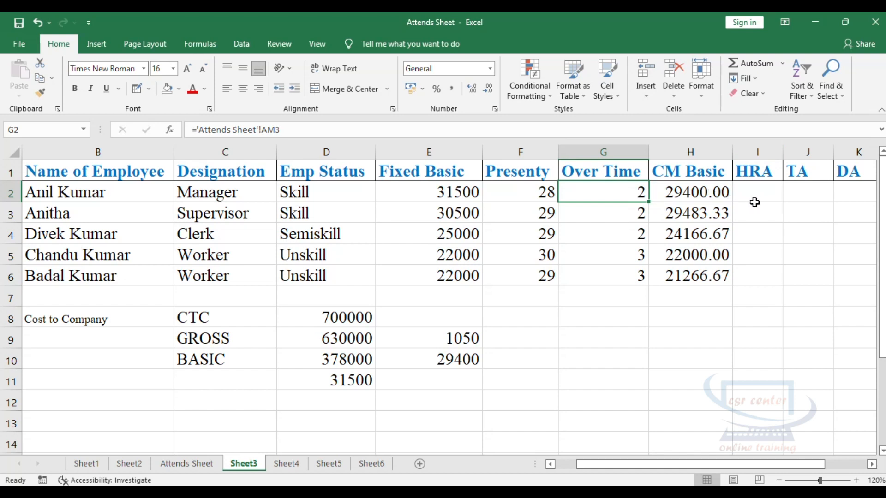
pyautogui.click(689, 190)
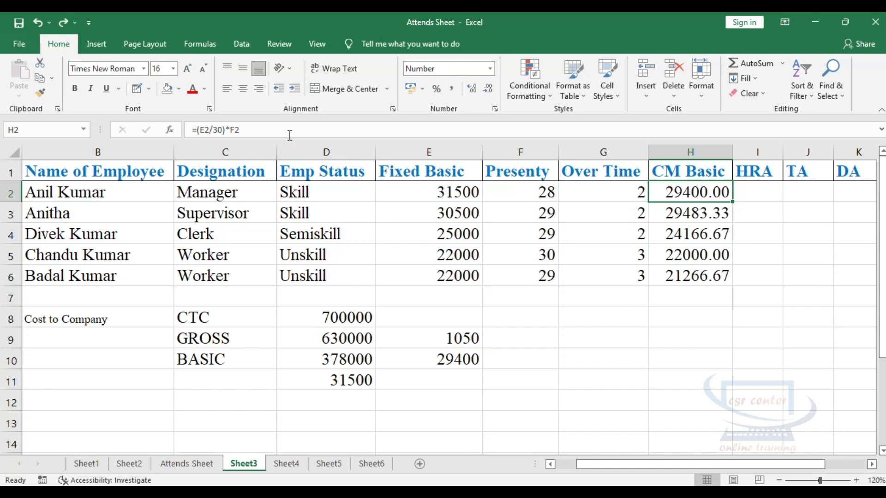
pyautogui.click(290, 135)
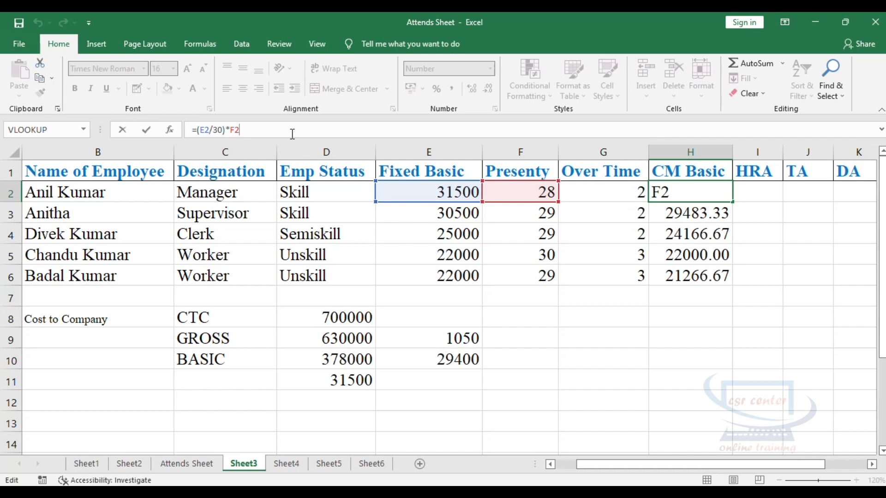
pyautogui.write('+(')
pyautogui.click(430, 191)
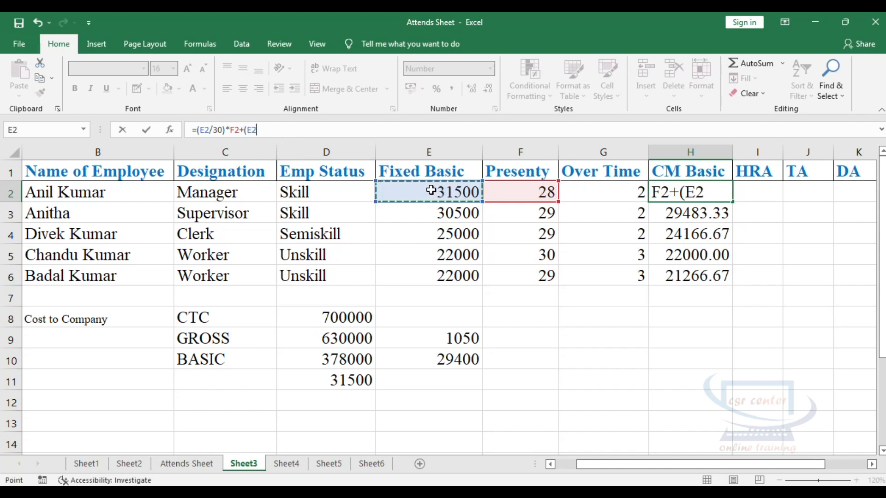
pyautogui.write('/30')
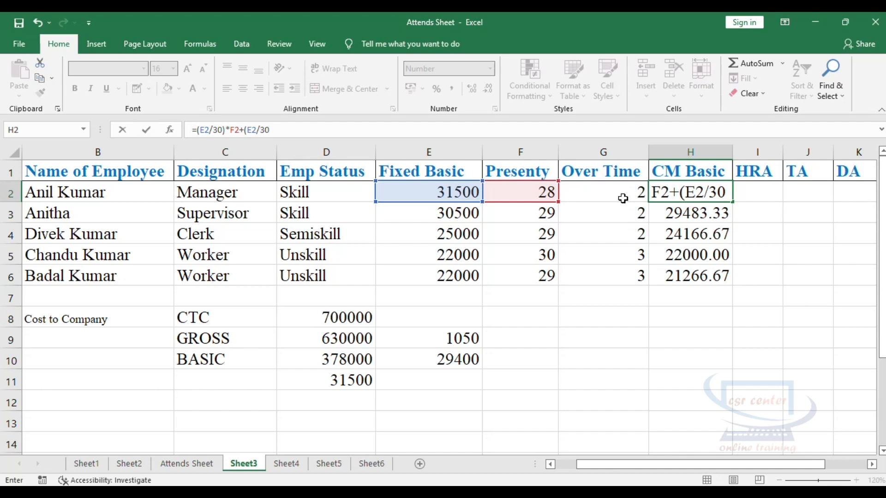
pyautogui.write(')*')
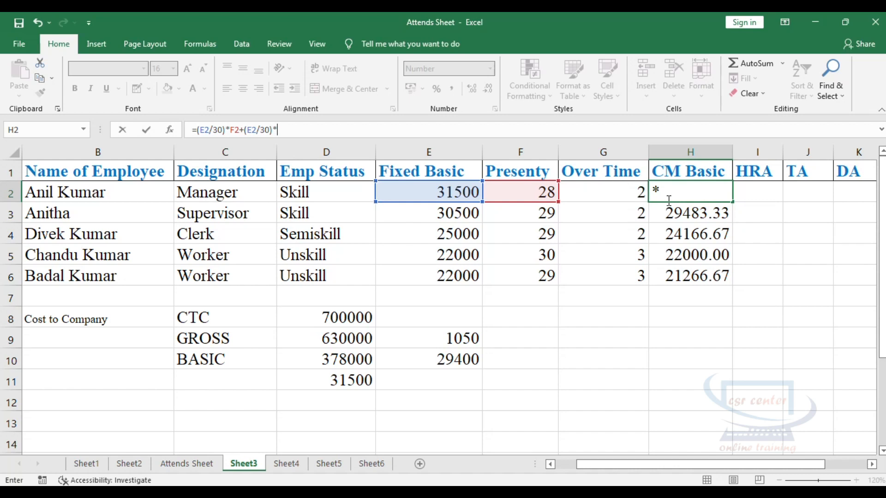
pyautogui.write('4')
pyautogui.press('Return')
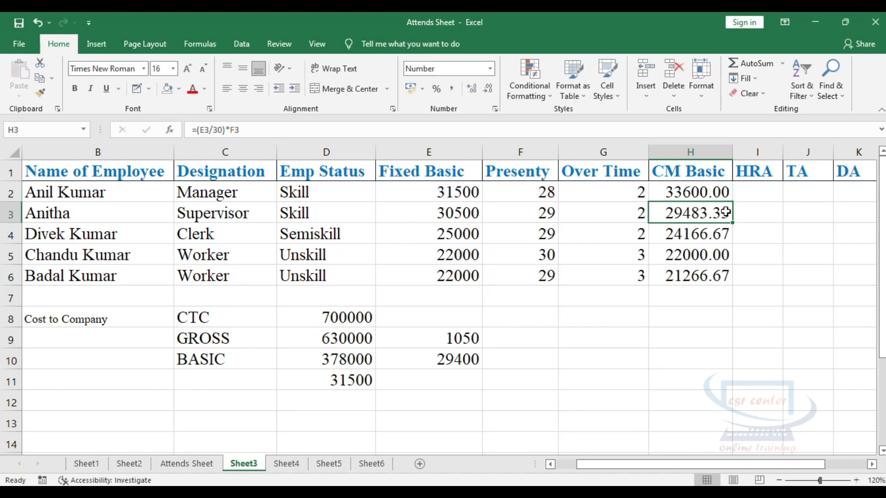
# Step: Copy the extended CM Basic formula from H2 down to H6 and check it against the Over Time days
pyautogui.click(701, 189)
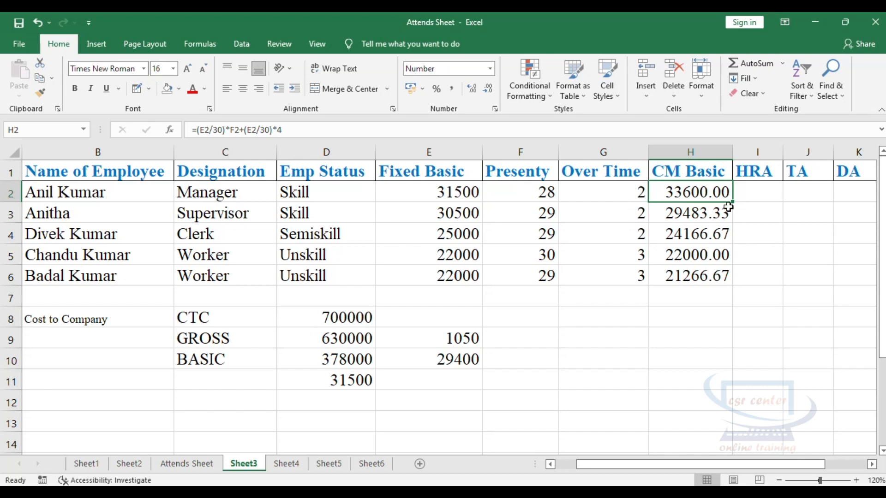
pyautogui.moveTo(733, 201); pyautogui.dragTo(733, 279)
pyautogui.click(708, 322)
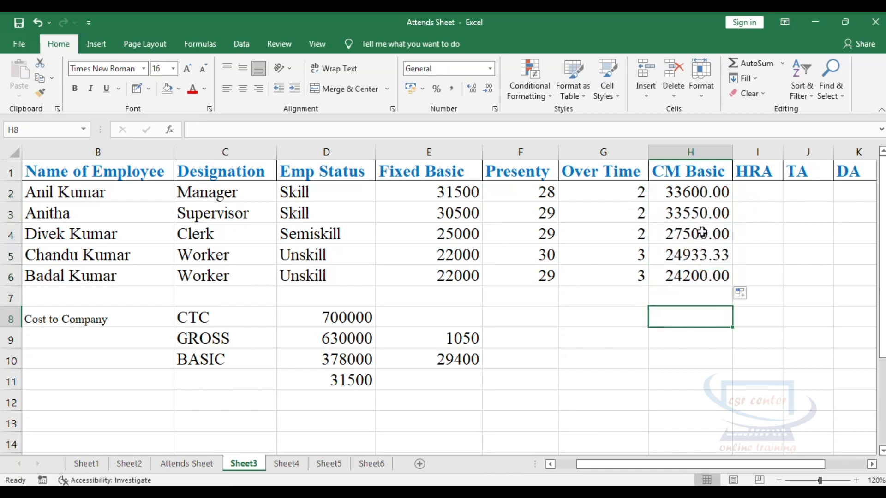
pyautogui.click(740, 253)
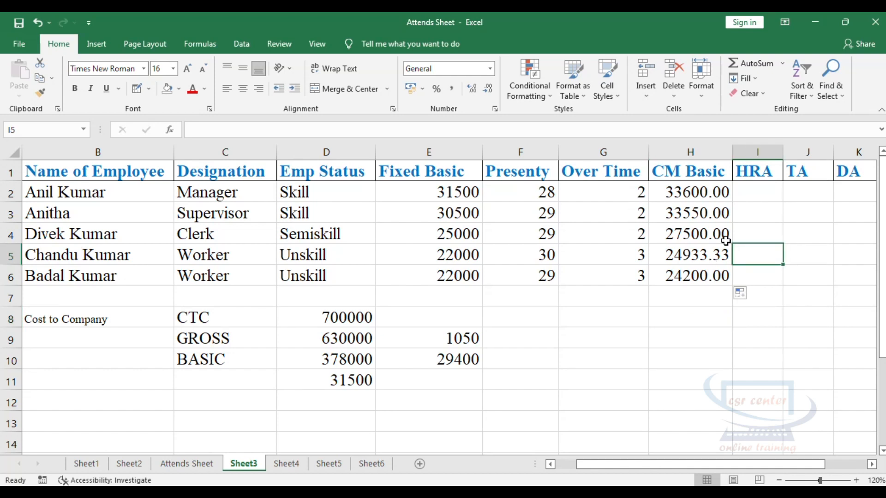
pyautogui.click(638, 190)
pyautogui.click(633, 205)
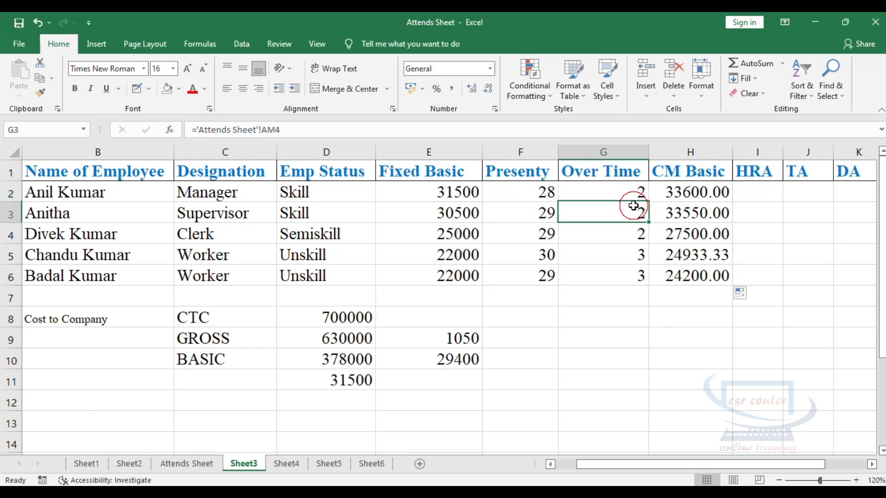
pyautogui.click(637, 233)
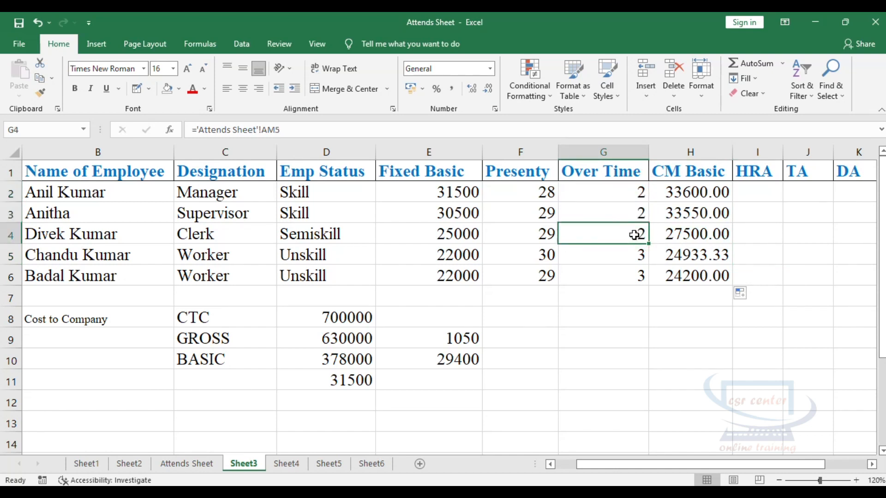
pyautogui.click(695, 192)
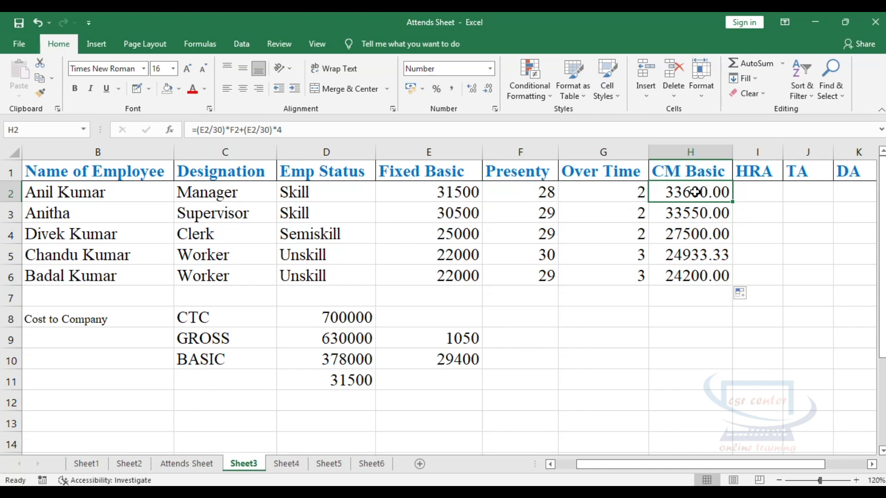
# Step: Set the overtime multiplier to 6 in the CM Basic formulas of the two workers in H5 and H6
pyautogui.click(635, 257)
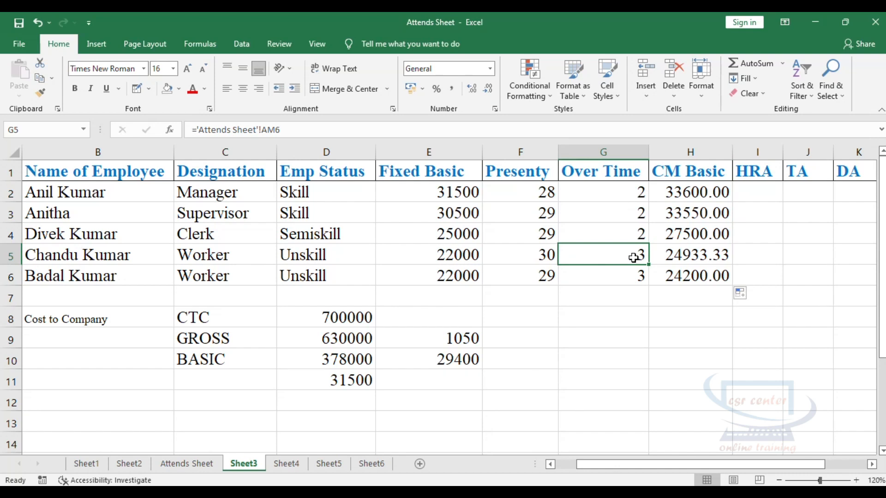
pyautogui.click(691, 255)
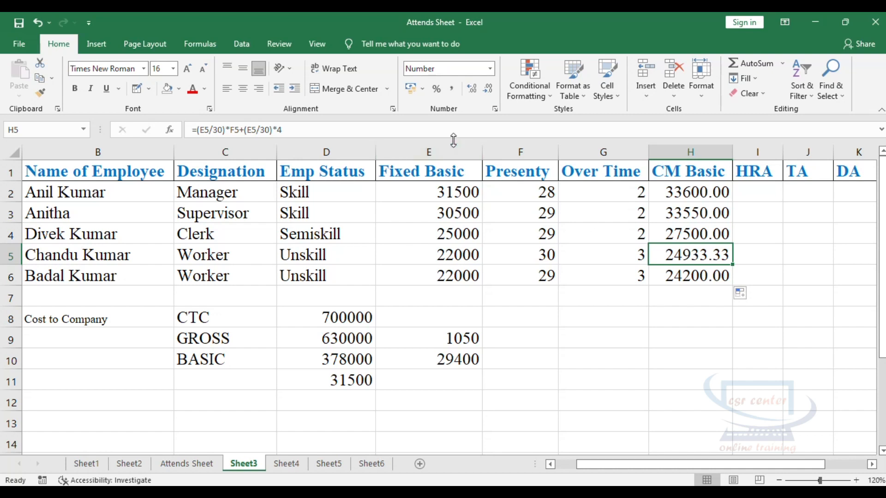
pyautogui.click(278, 129)
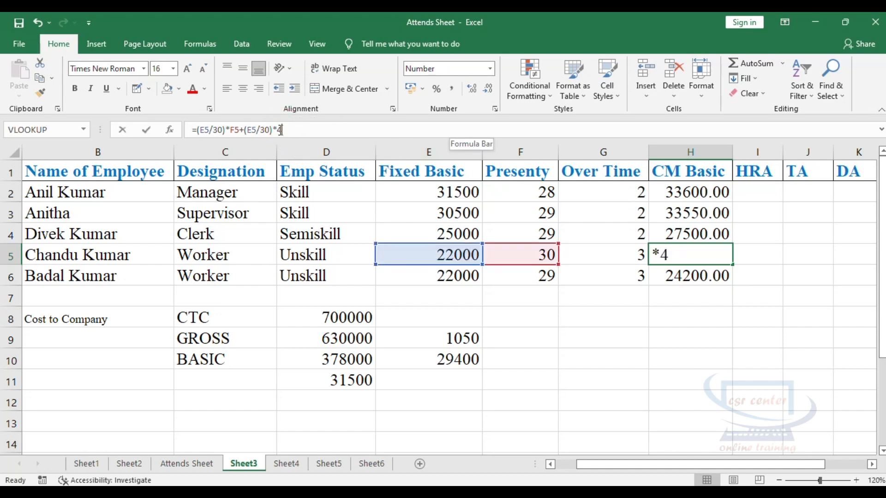
pyautogui.write('6')
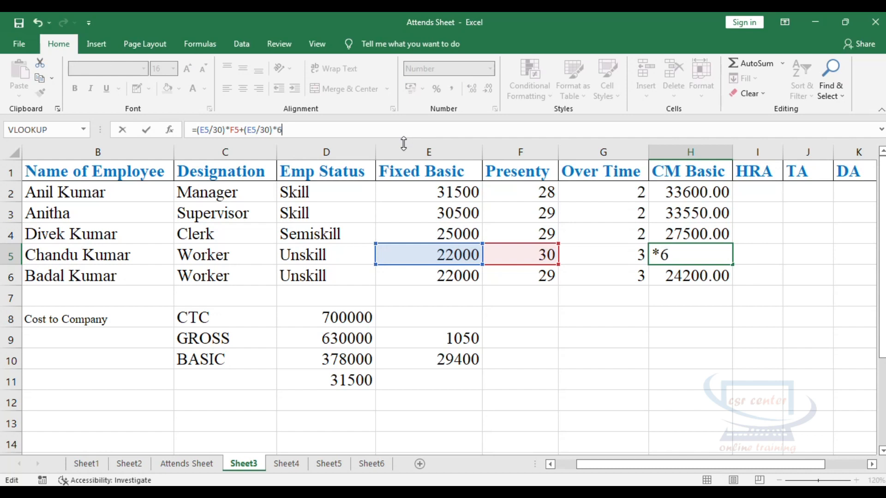
pyautogui.press('Return')
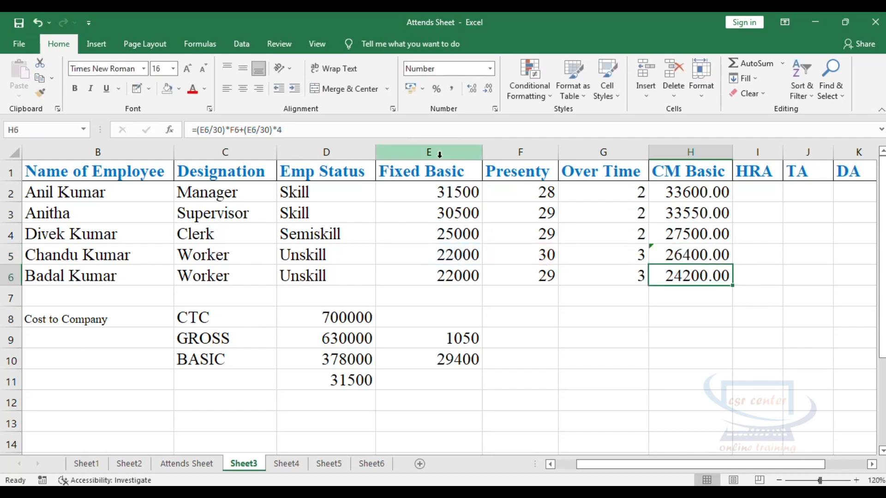
pyautogui.click(283, 130)
pyautogui.press('BackSpace')
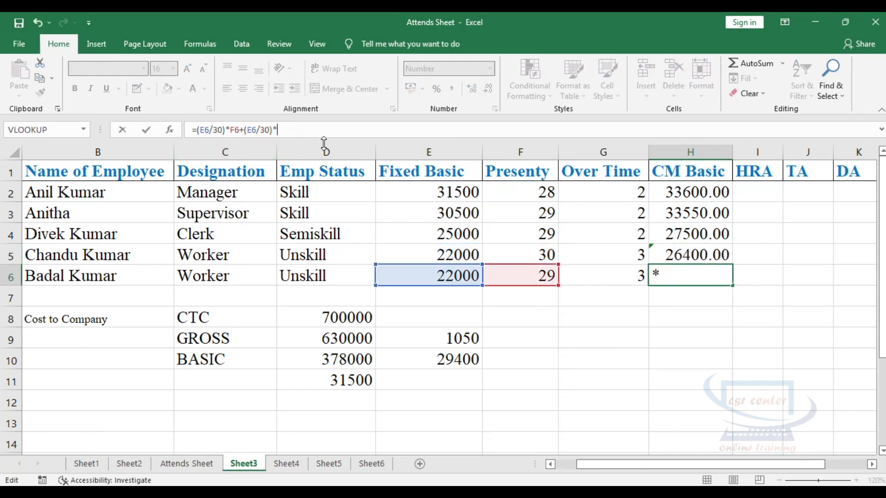
pyautogui.write('6')
pyautogui.press('Return')
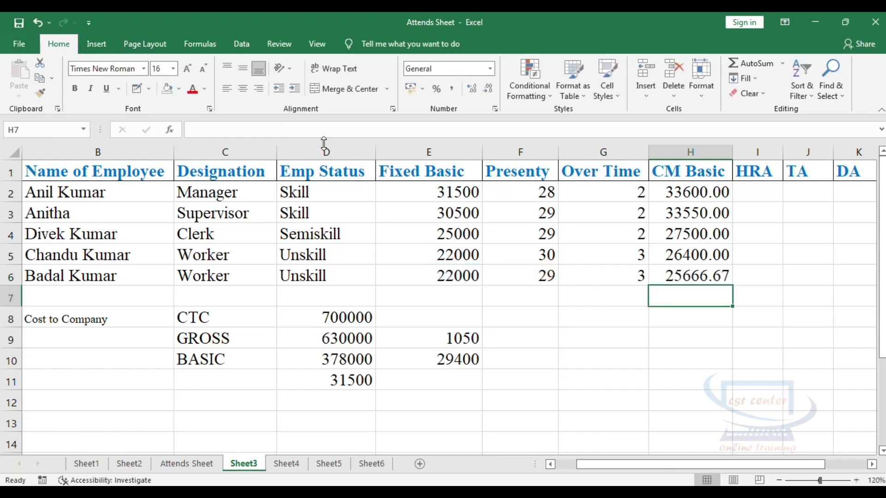
pyautogui.click(705, 259)
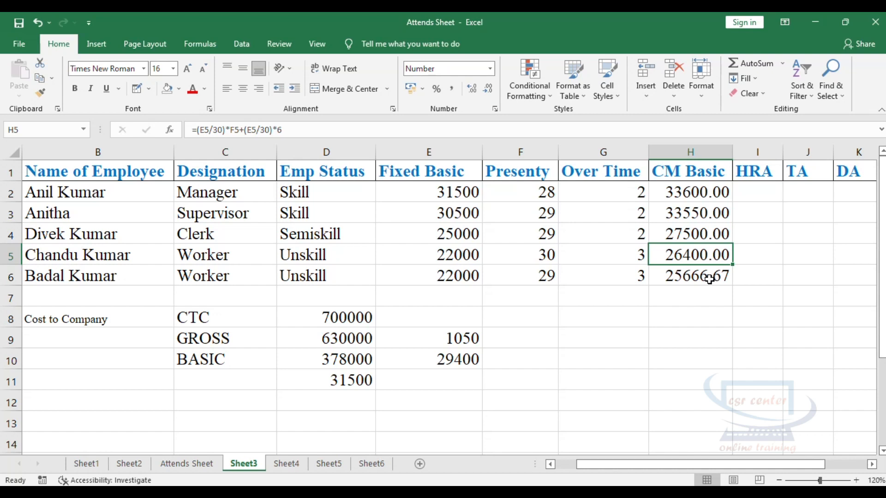
pyautogui.click(711, 330)
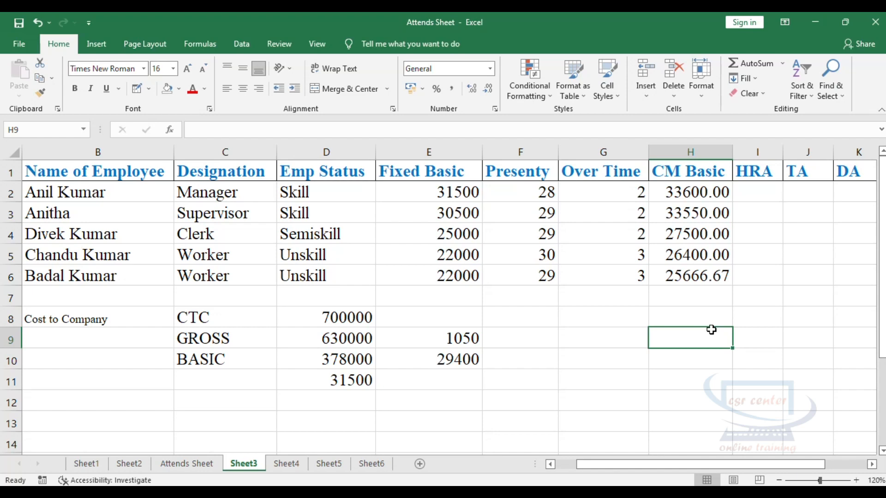
# Step: Review the OT hrs column on Sheet2 and the OT(Days) column on Attends Sheet, and return to Sheet3
pyautogui.click(129, 464)
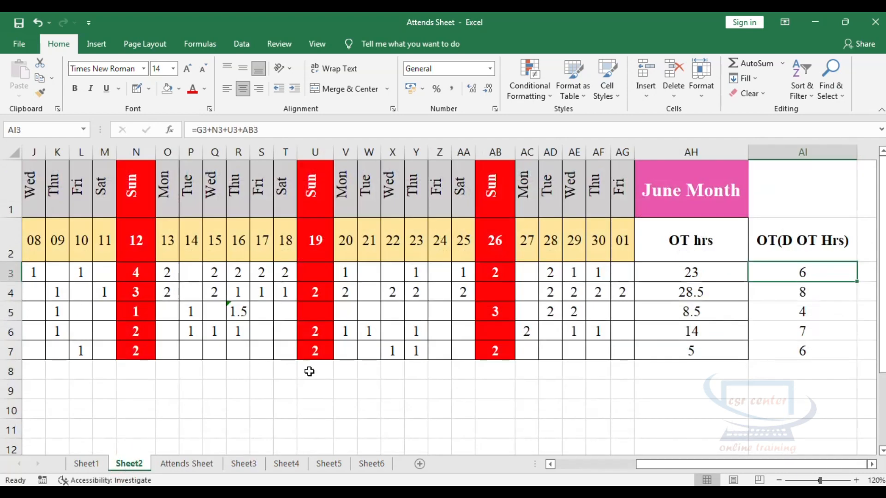
pyautogui.click(717, 272)
pyautogui.click(722, 296)
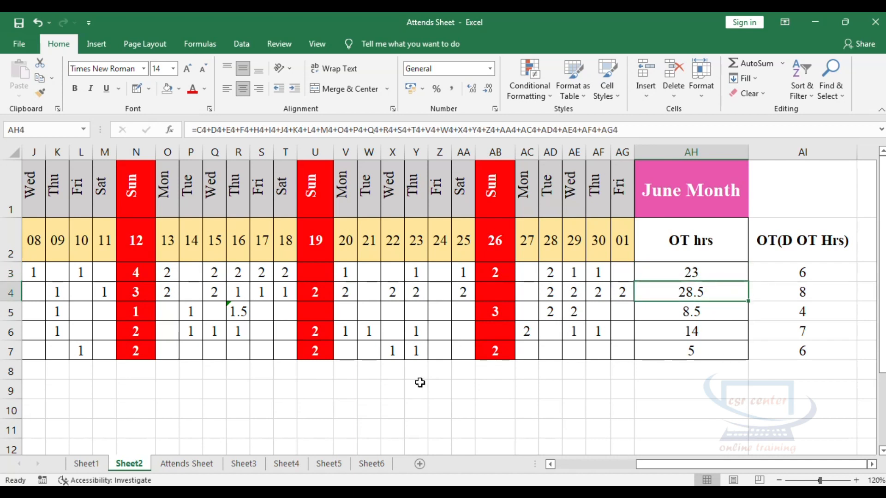
pyautogui.click(711, 269)
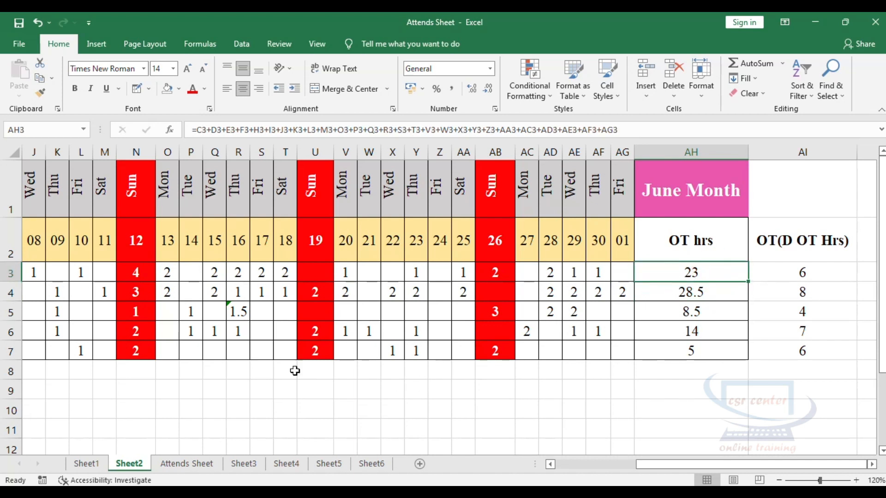
pyautogui.click(186, 464)
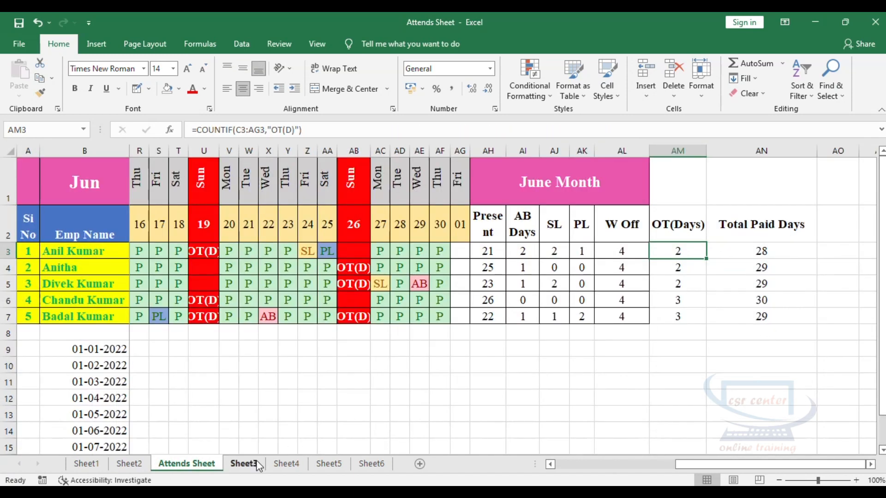
pyautogui.click(243, 465)
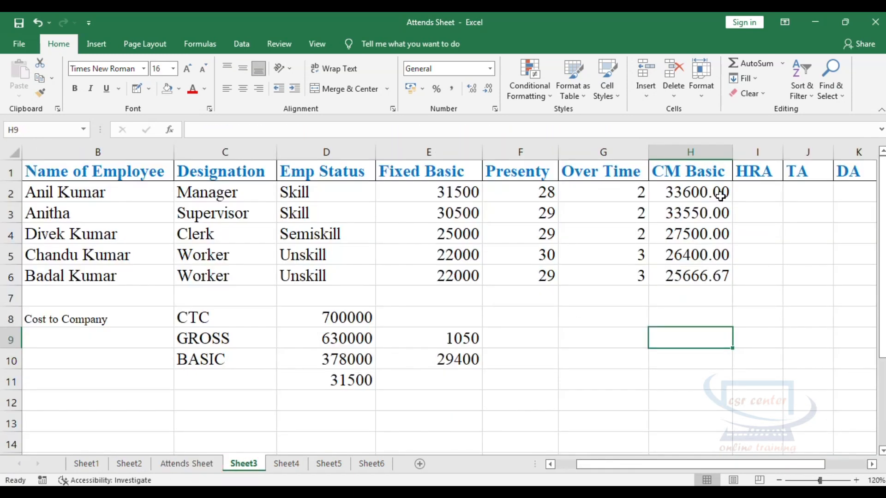
# Step: Undo all overtime additions to the CM Basic formulas in H2:H6
pyautogui.hotkey('ctrl', 'z')
pyautogui.hotkey('ctrl', 'z')
pyautogui.hotkey('ctrl', 'z')
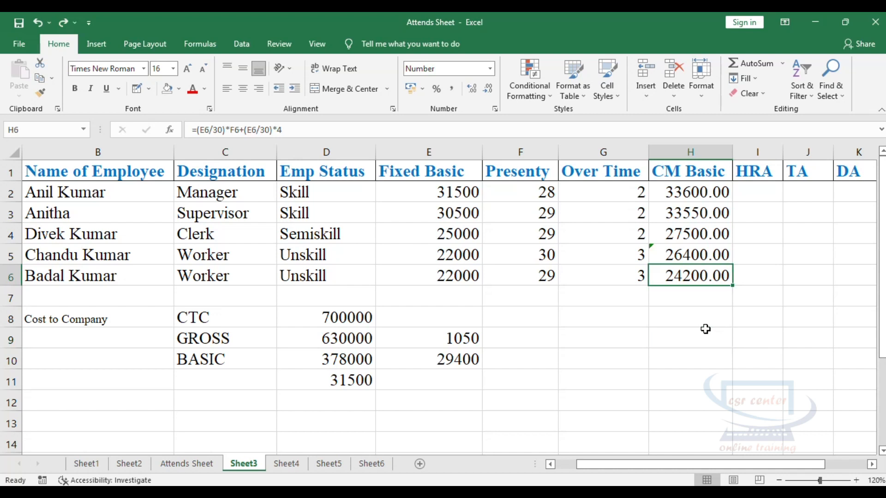
pyautogui.hotkey('ctrl', 'z')
pyautogui.hotkey('ctrl', 'z')
pyautogui.hotkey('ctrl', 'z')
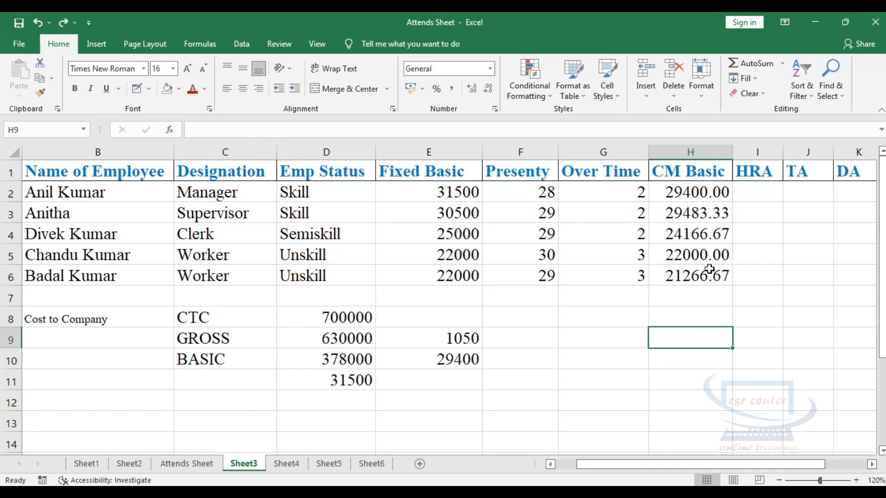
# Step: Clear the Over Time values in G2:G6
pyautogui.click(521, 192)
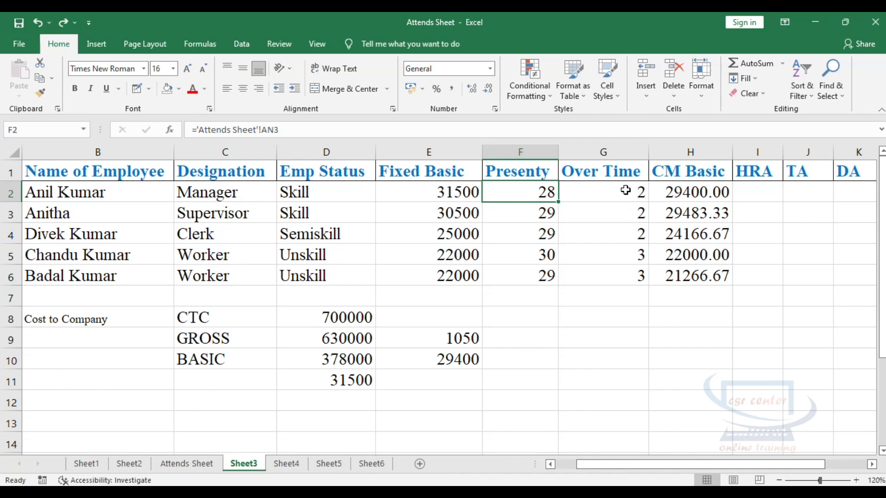
pyautogui.moveTo(626, 191); pyautogui.dragTo(628, 273)
pyautogui.press('Delete')
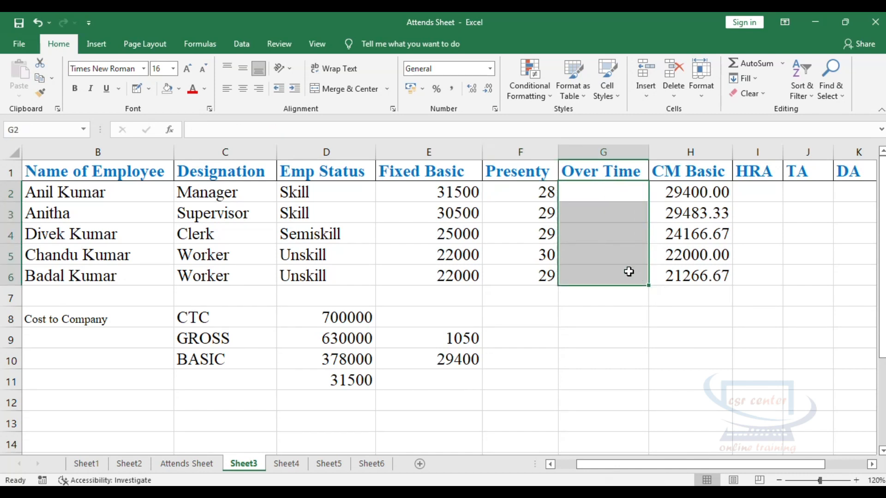
# Step: Fill the Over Time cells G2:G6 with each employee's OT hrs from Sheet2, starting with =Sheet2!AH3 in G2
pyautogui.click(610, 179)
pyautogui.click(609, 187)
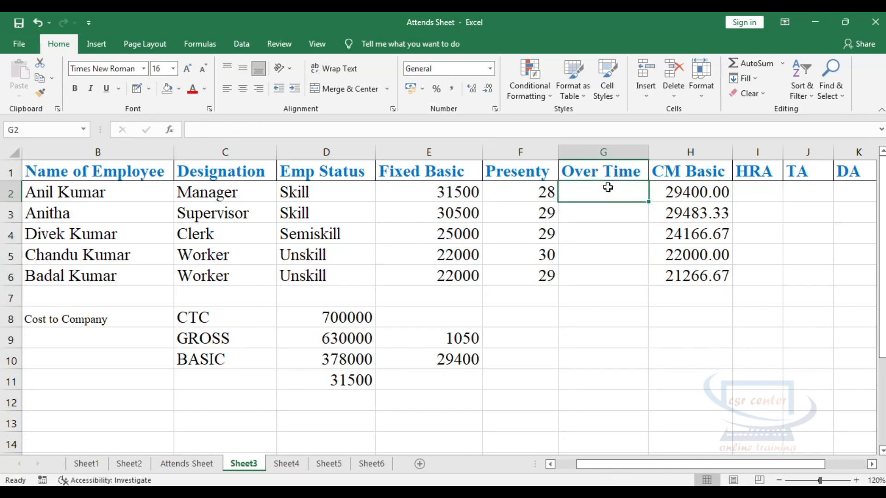
pyautogui.write('=')
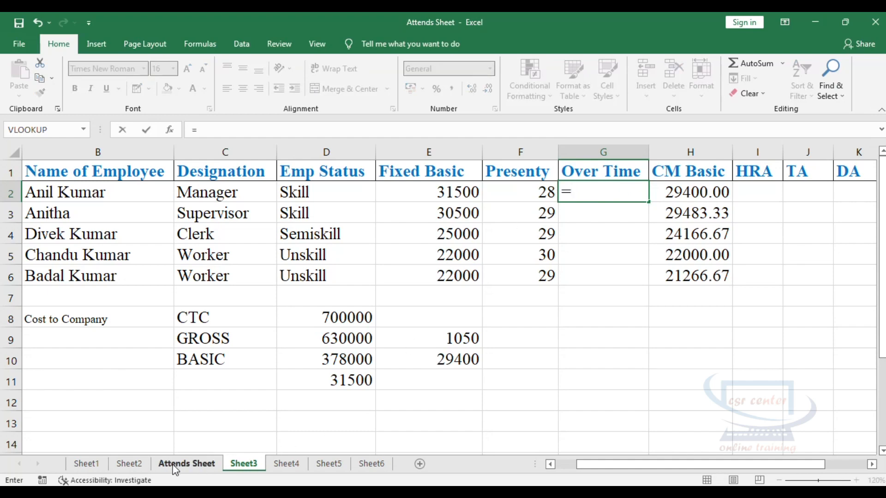
pyautogui.click(130, 465)
pyautogui.click(713, 272)
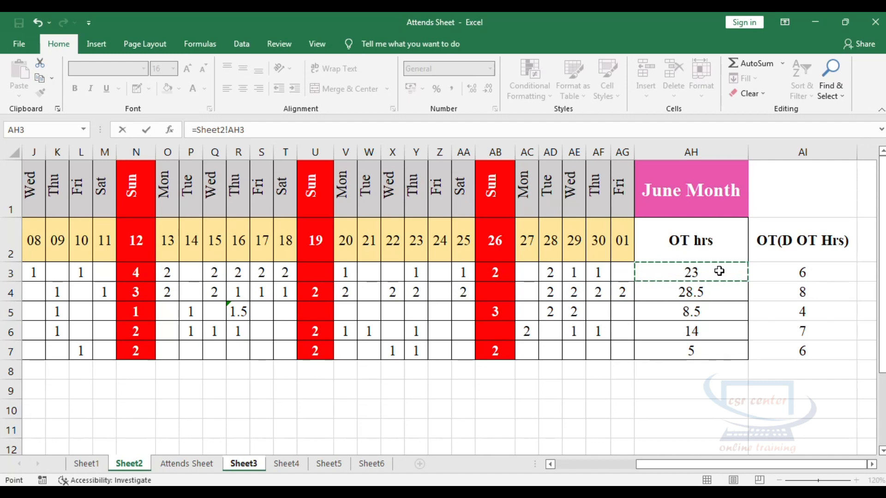
pyautogui.press('Return')
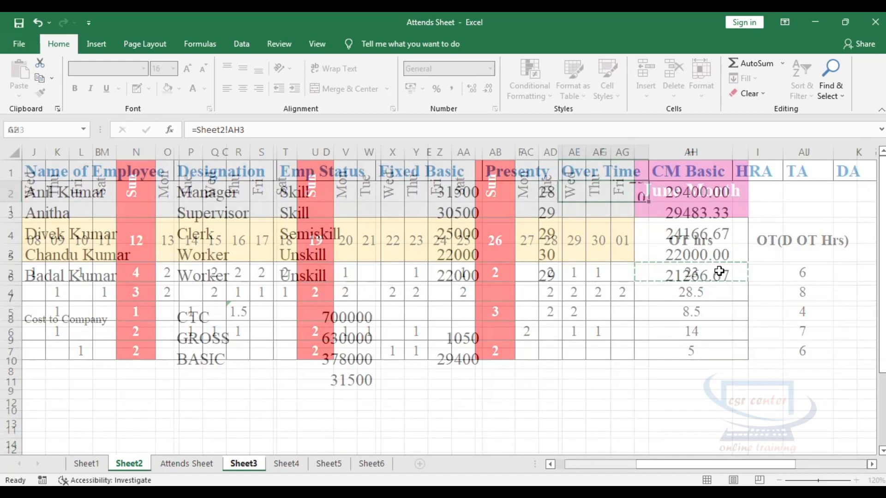
pyautogui.press('Up')
pyautogui.moveTo(651, 204); pyautogui.dragTo(648, 283)
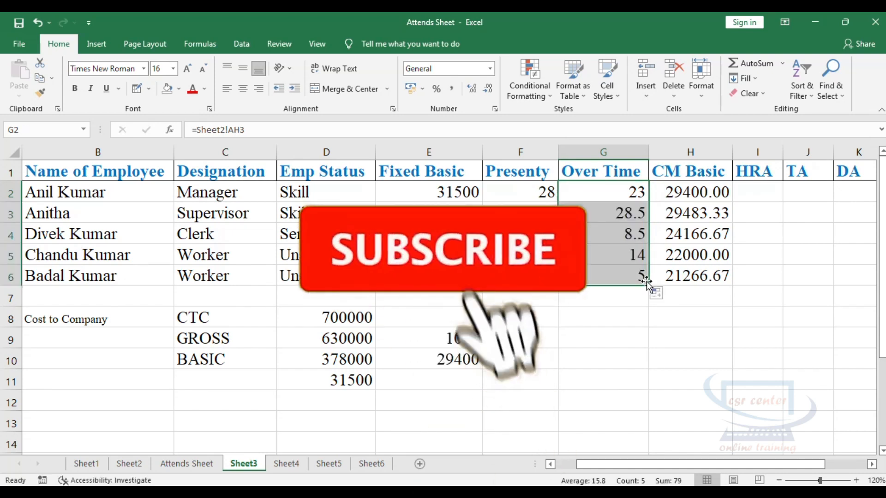
# Step: Extend the CM Basic formula in H2 with hourly overtime pay so it reads =(E2/30)*F2+(E2/30/8)*G2
pyautogui.click(704, 191)
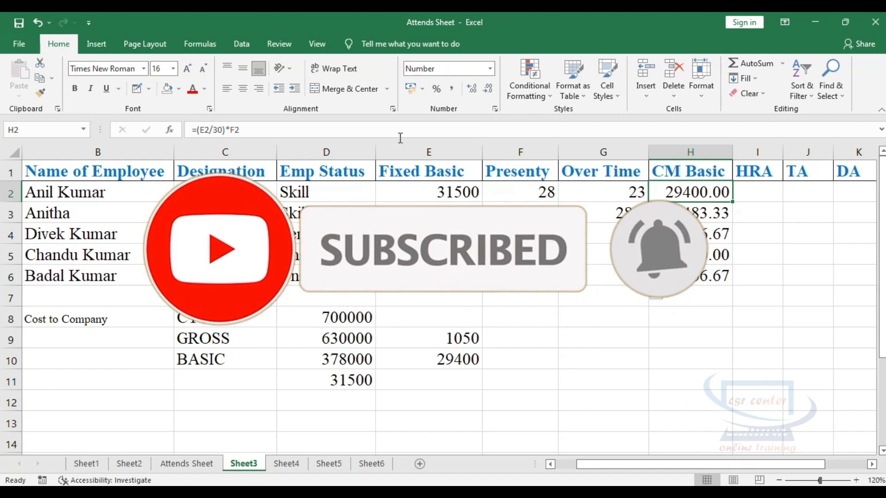
pyautogui.click(292, 131)
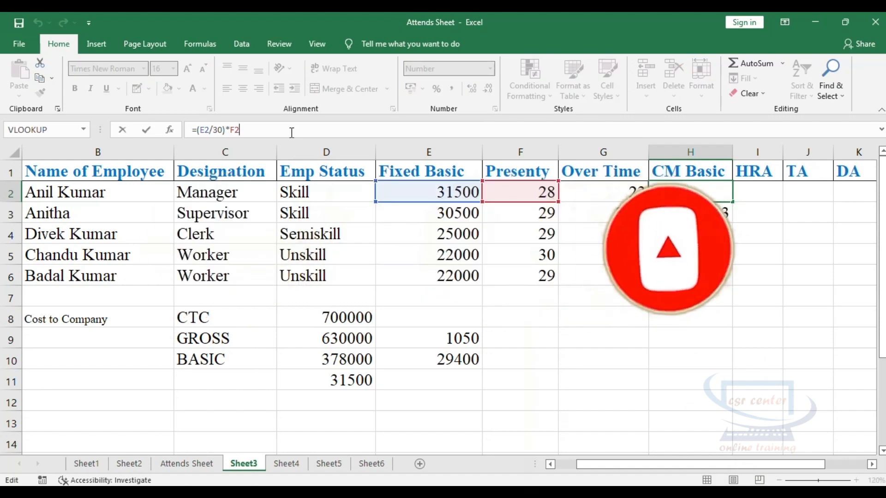
pyautogui.write('+')
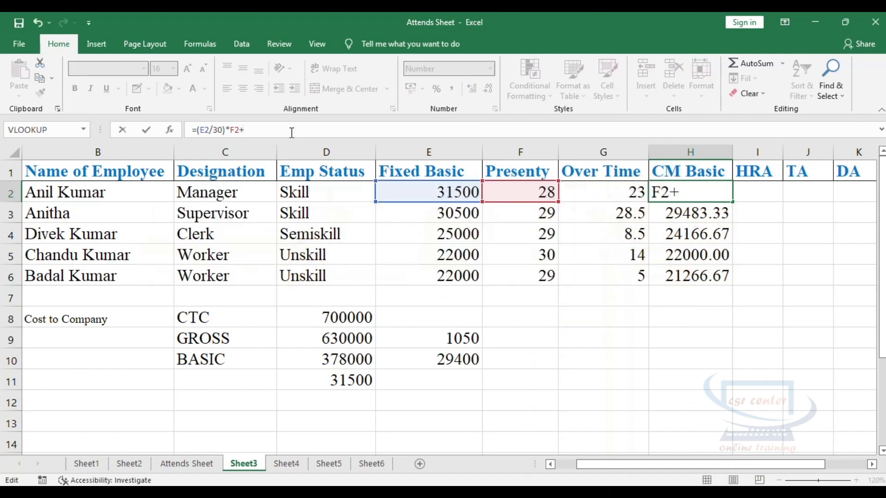
pyautogui.write('(')
pyautogui.click(415, 188)
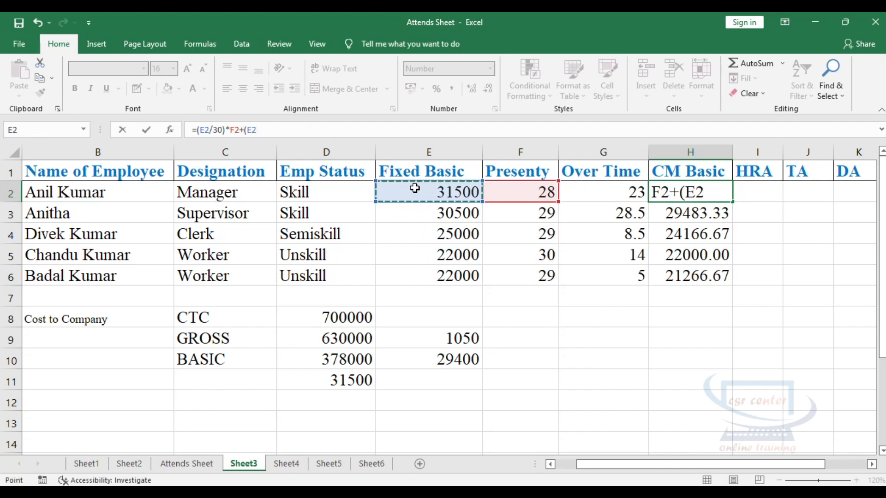
pyautogui.write('/3')
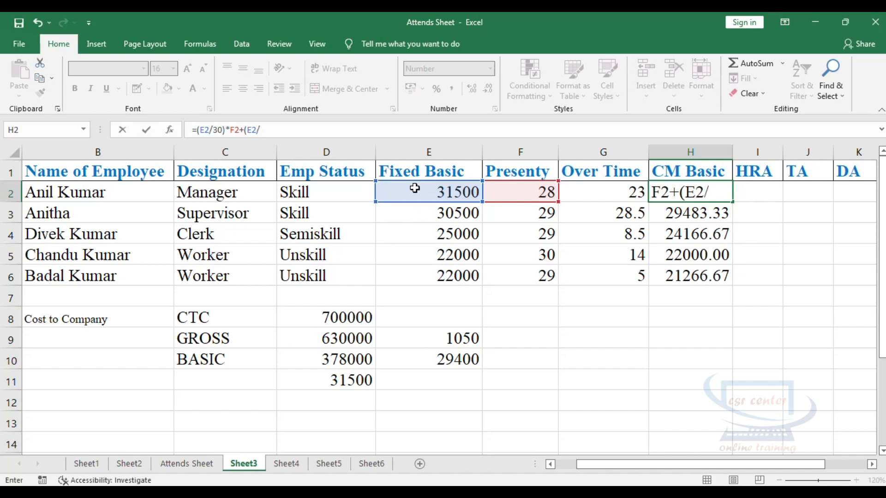
pyautogui.write('0/')
pyautogui.write('8')
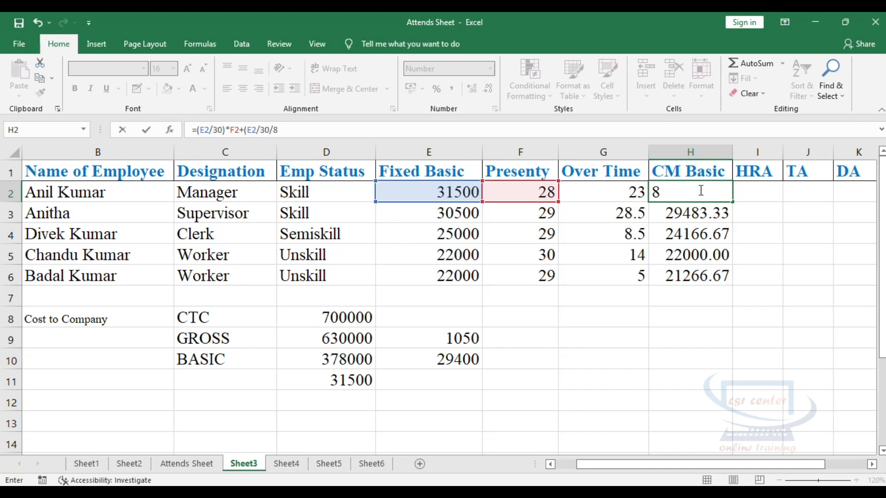
pyautogui.write(')*')
pyautogui.click(619, 187)
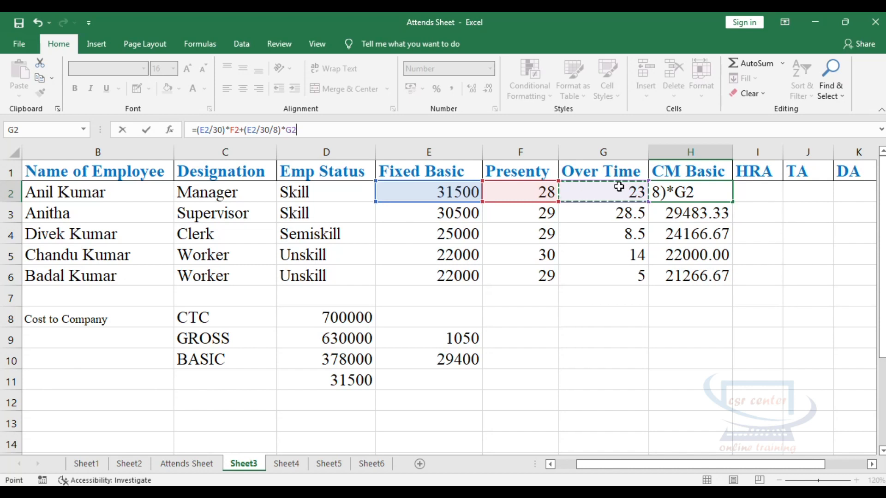
pyautogui.press('Return')
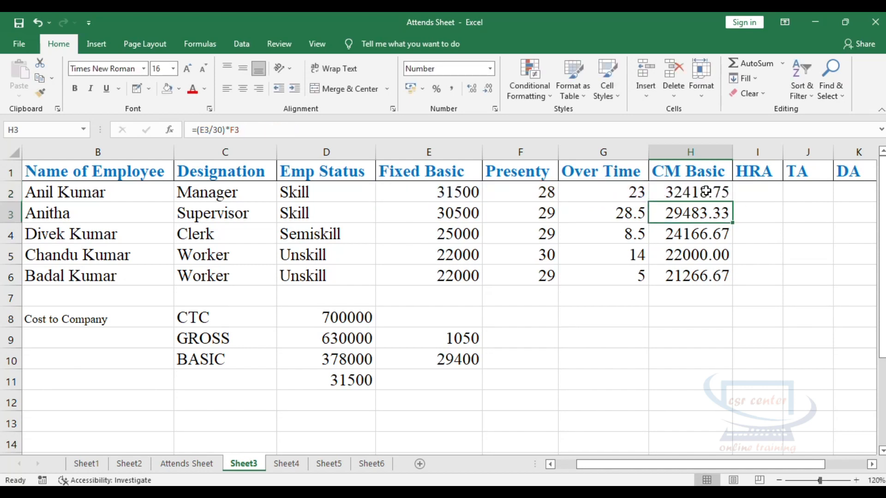
# Step: Copy the CM Basic formula from H2 down through H6 for the remaining employees
pyautogui.click(706, 191)
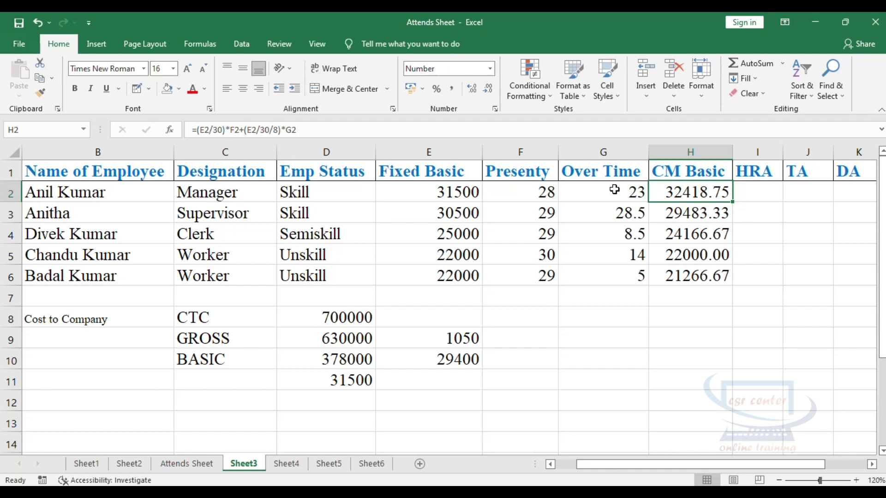
pyautogui.moveTo(732, 201); pyautogui.dragTo(732, 279)
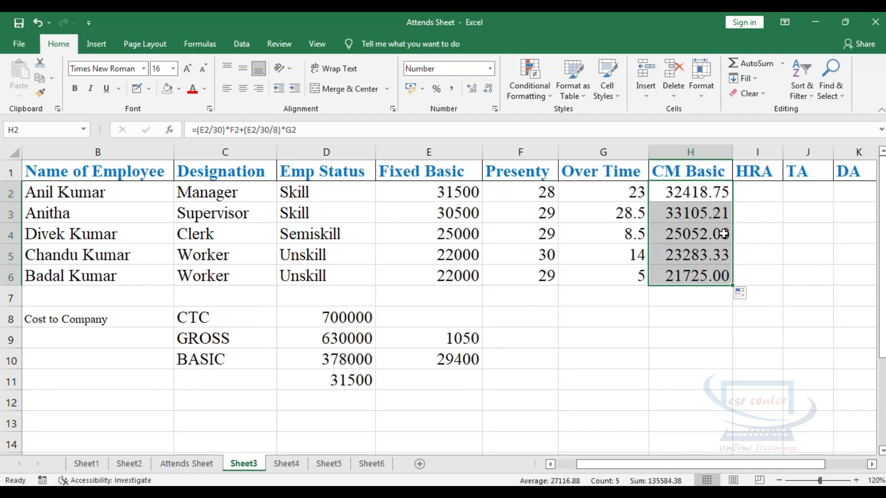
pyautogui.moveTo(708, 210); pyautogui.dragTo(699, 277)
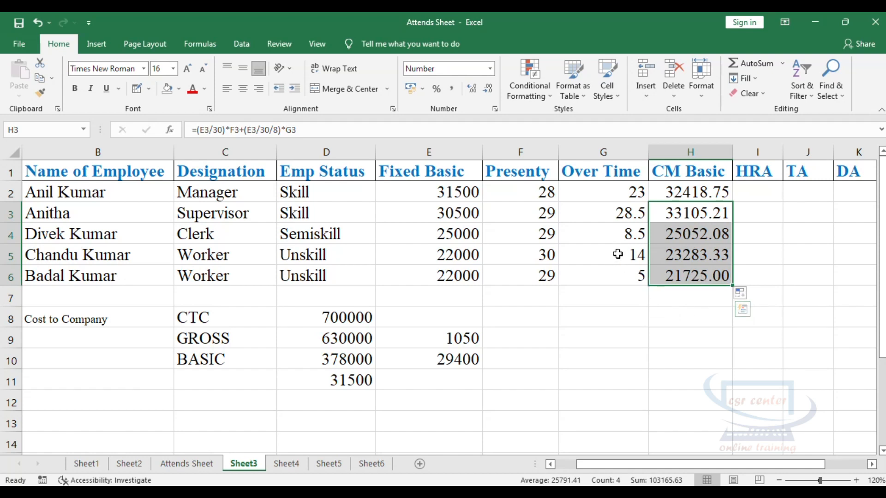
pyautogui.moveTo(717, 229); pyautogui.dragTo(715, 214)
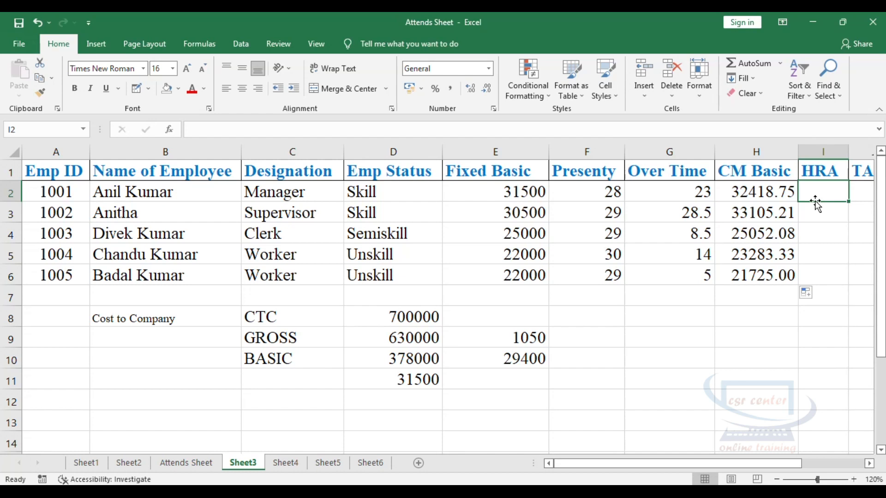
# Step: Start a rate table below the salary rows with 5% in G8, 70% in H8 and the label Skill in G9
pyautogui.hscroll(3, 354, 314)
pyautogui.click(354, 314)
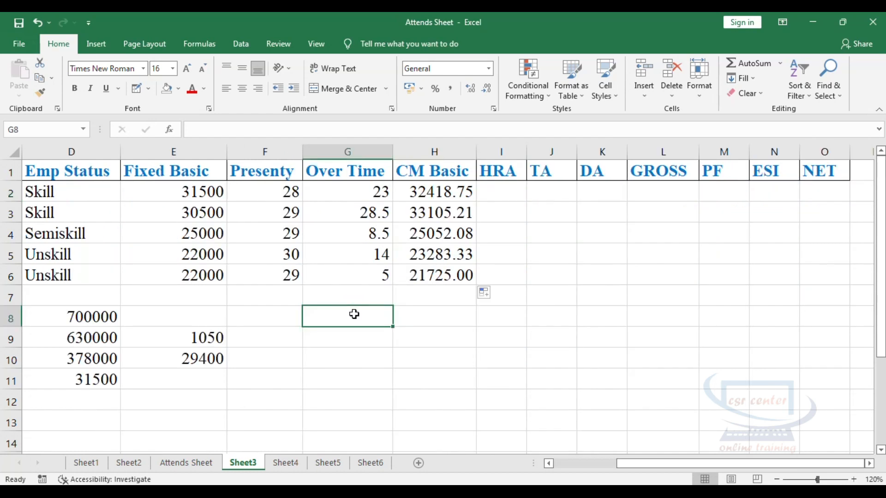
pyautogui.write('5%')
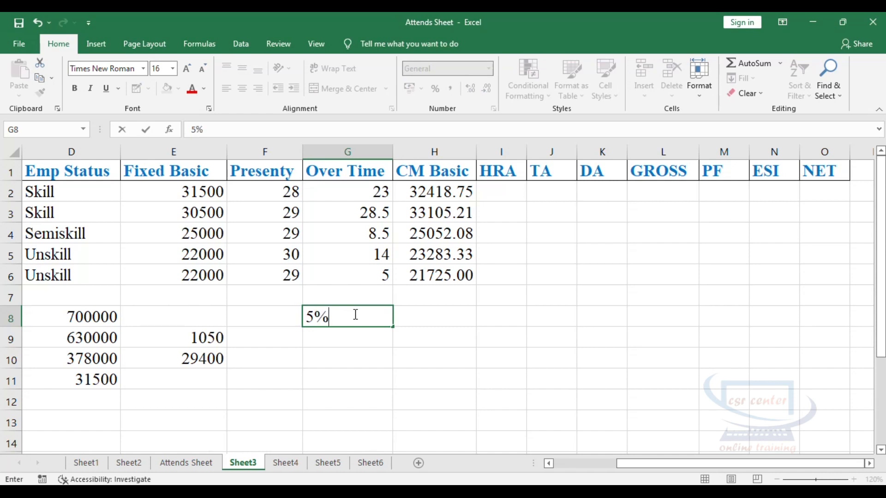
pyautogui.press('Tab')
pyautogui.write('70')
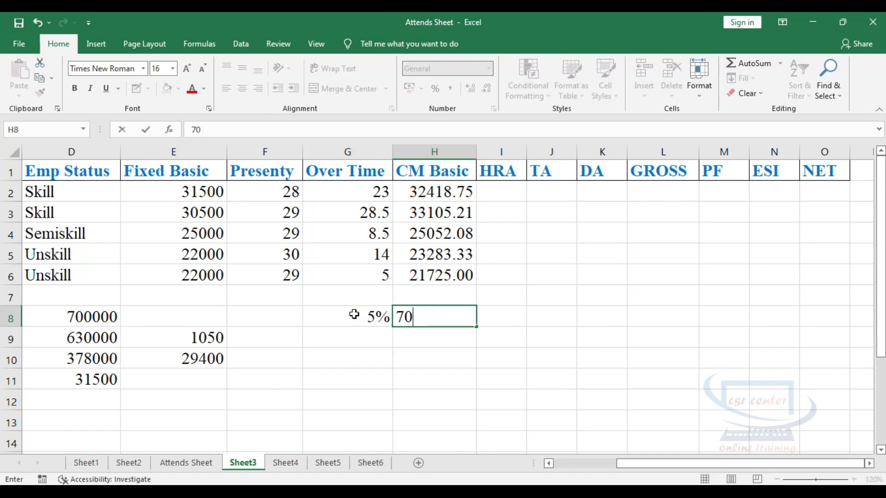
pyautogui.write('%')
pyautogui.press('Return')
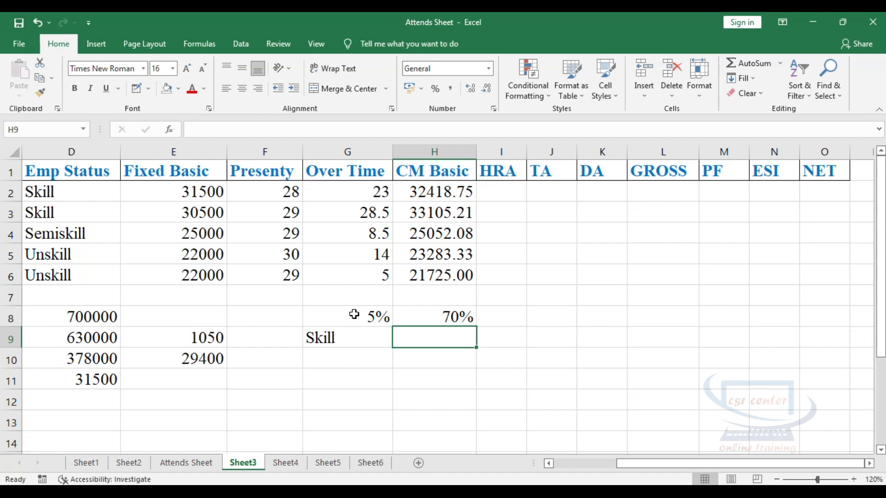
# Step: Enter 60% beside Skill in H9, and add Semiskill with 50% and Unskill with 40% in rows 10 and 11
pyautogui.write('60')
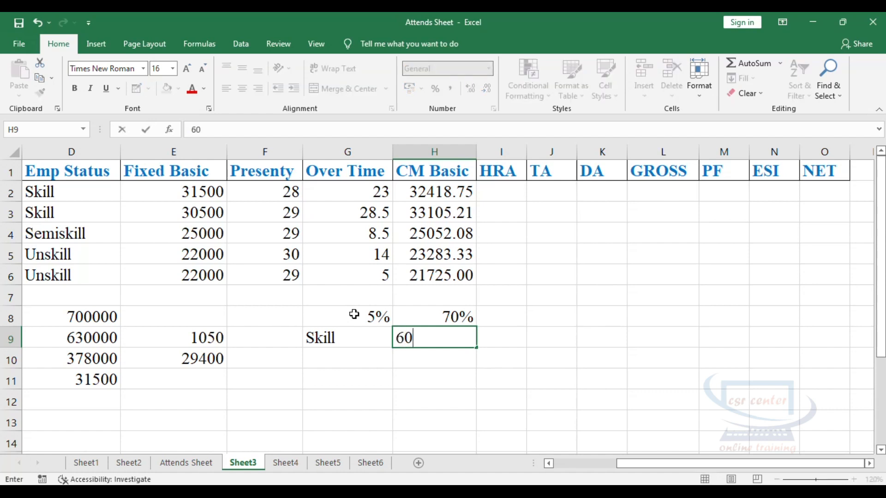
pyautogui.write('%')
pyautogui.press('Return')
pyautogui.write('Semiskill')
pyautogui.press('Tab')
pyautogui.write('50')
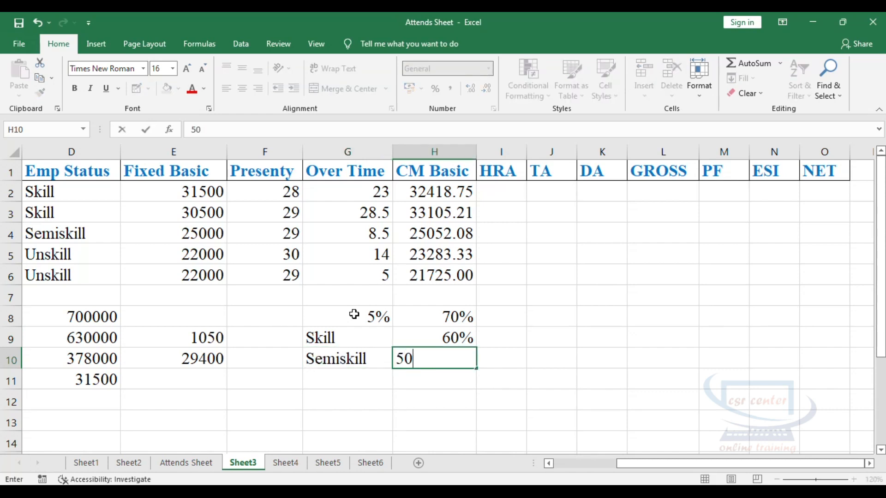
pyautogui.write('%')
pyautogui.press('Return')
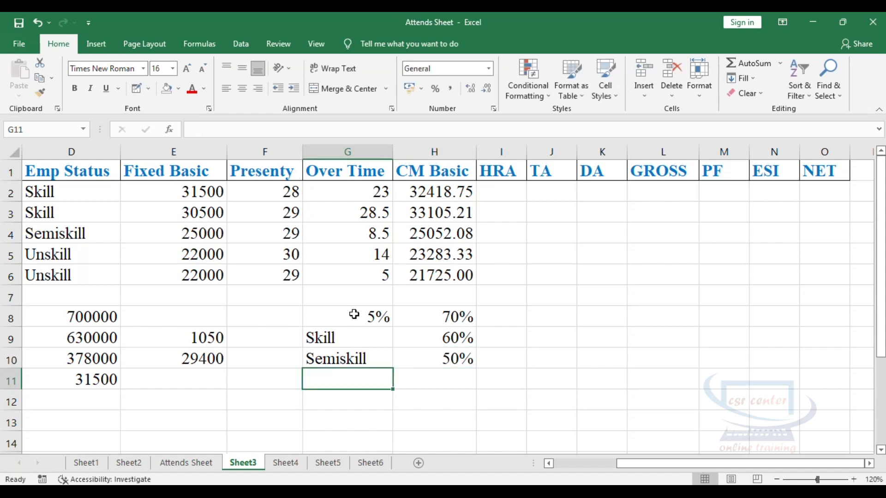
pyautogui.press('Left')
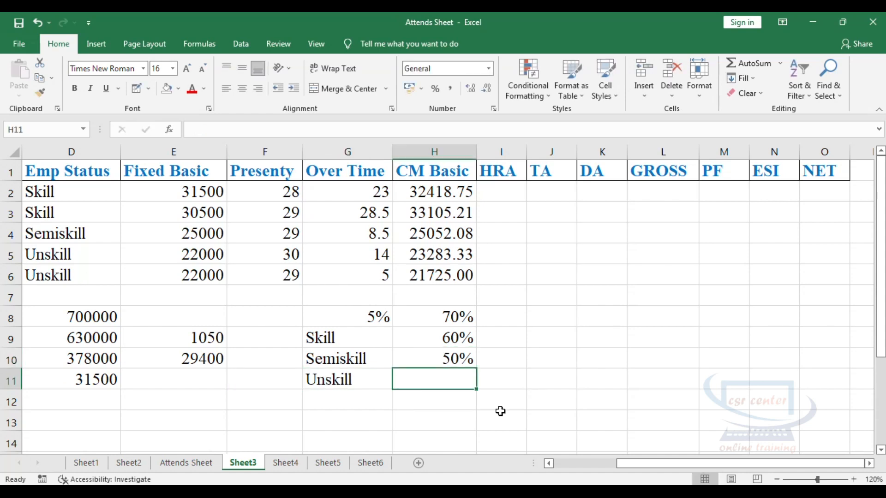
pyautogui.write('40')
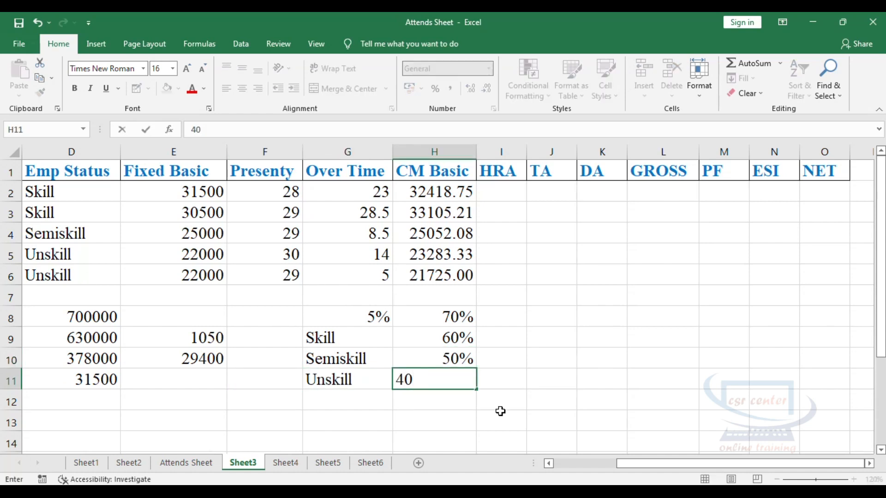
pyautogui.write('%')
pyautogui.press('Return')
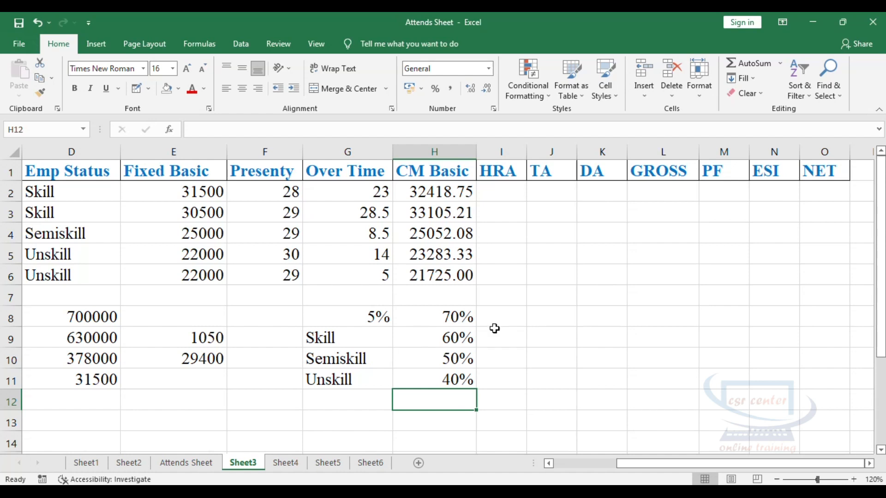
# Step: Start the HRA formula in I2 with an IF giving 60% of Fixed Basic for Skill status: =IF(D2="Skill",E2*60%,
pyautogui.click(497, 192)
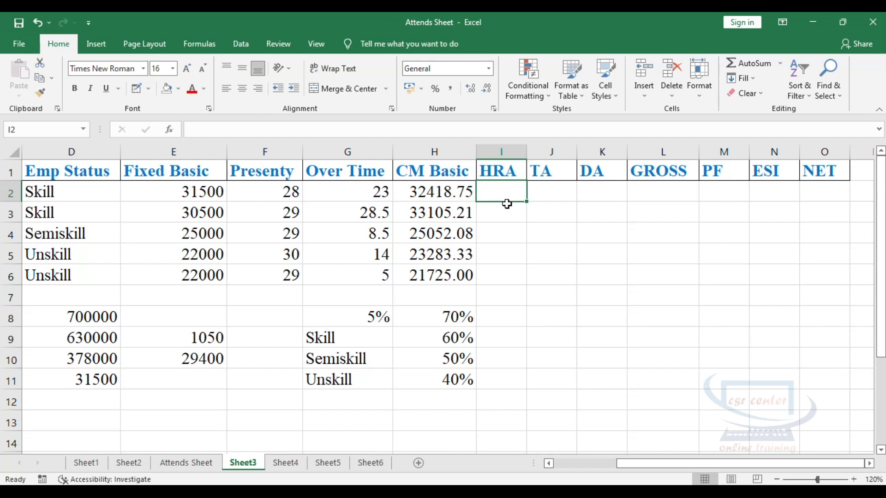
pyautogui.write('=IF')
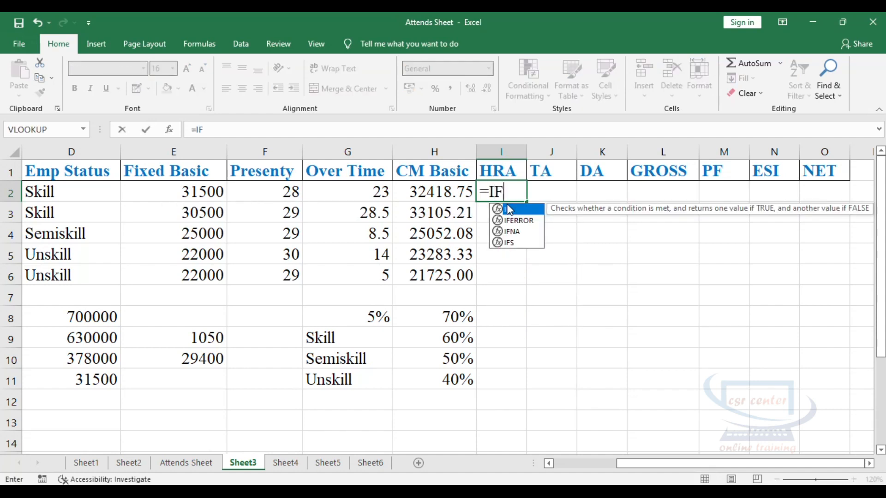
pyautogui.write('(')
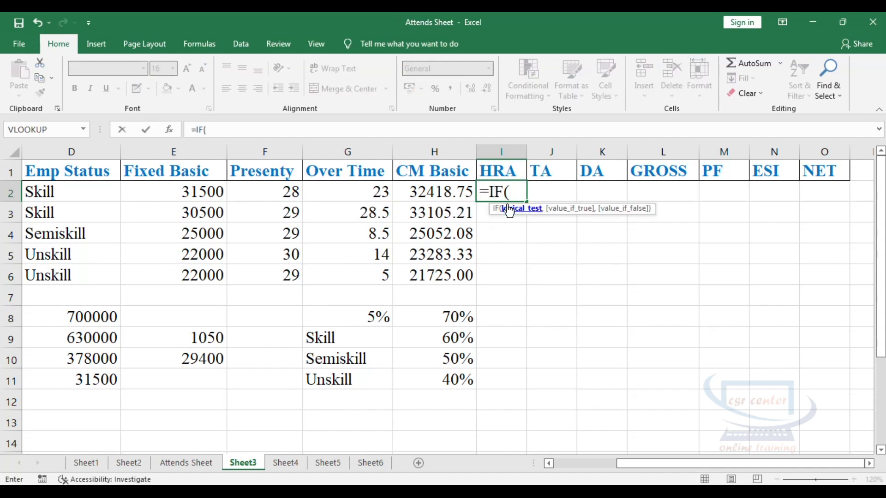
pyautogui.click(75, 194)
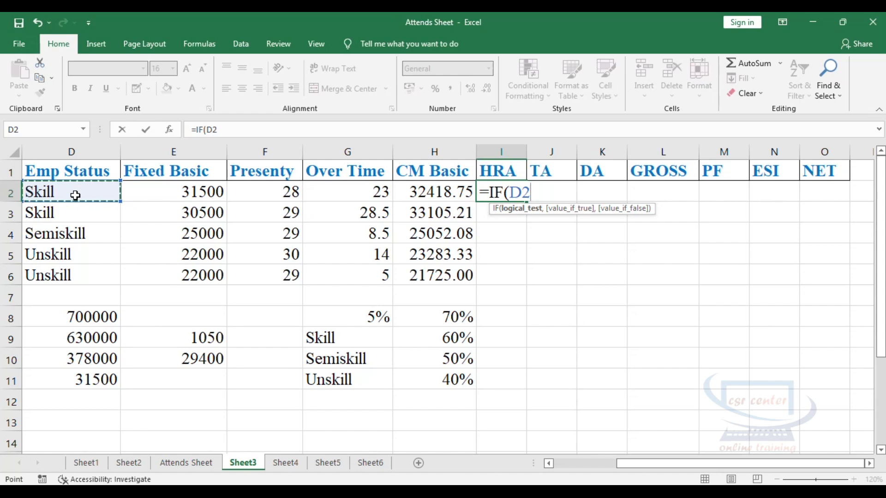
pyautogui.write('=')
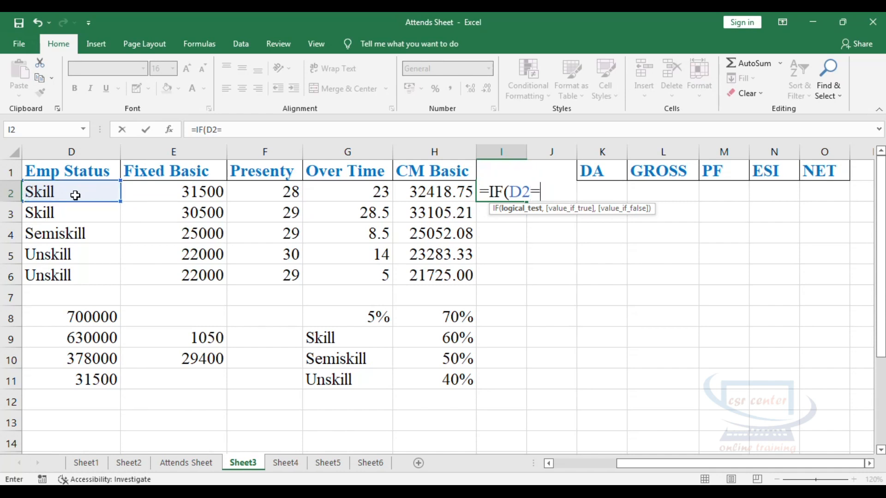
pyautogui.write('"Skill')
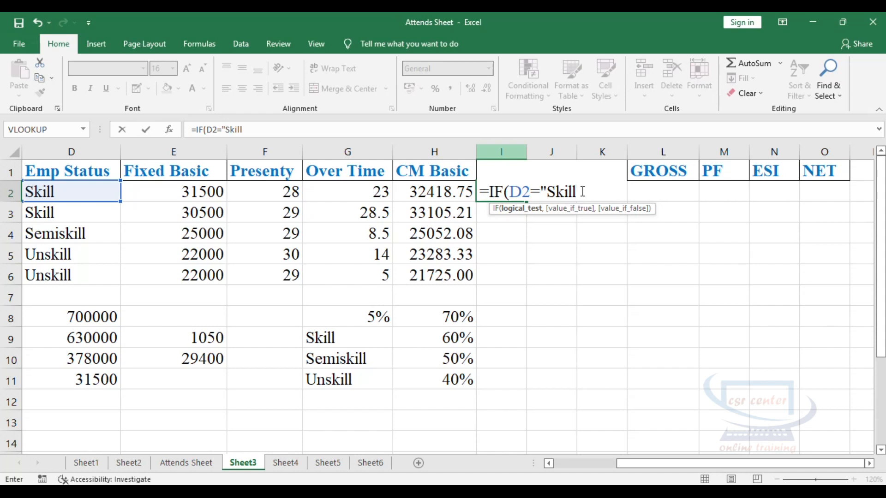
pyautogui.write('",')
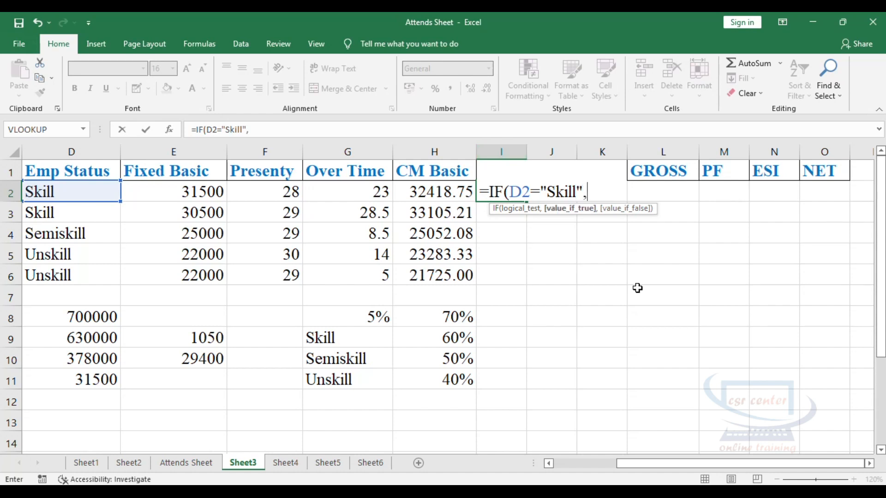
pyautogui.click(198, 193)
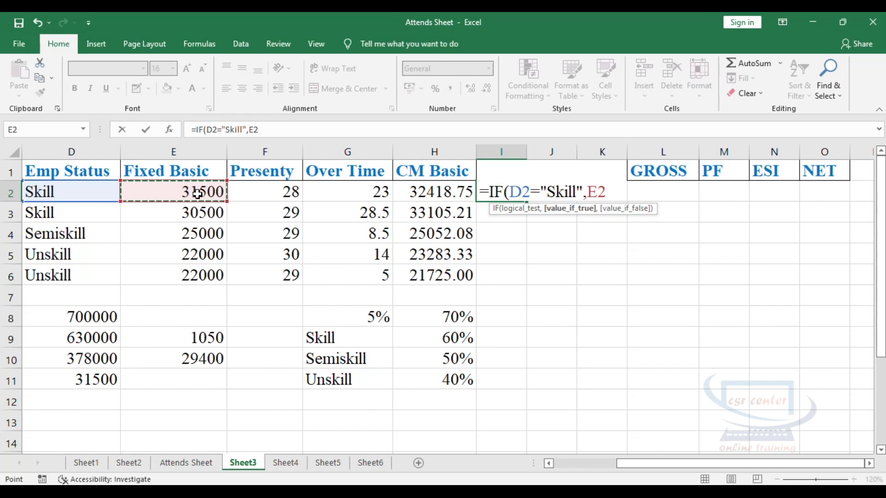
pyautogui.write('*')
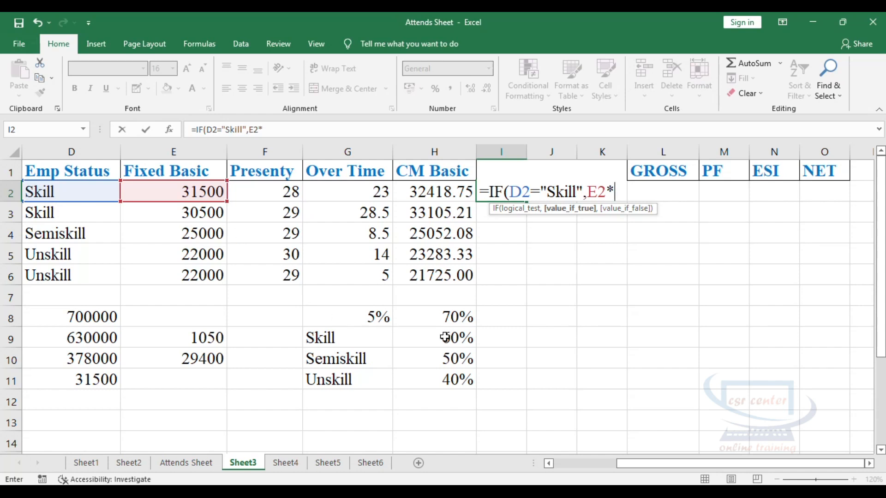
pyautogui.write('60')
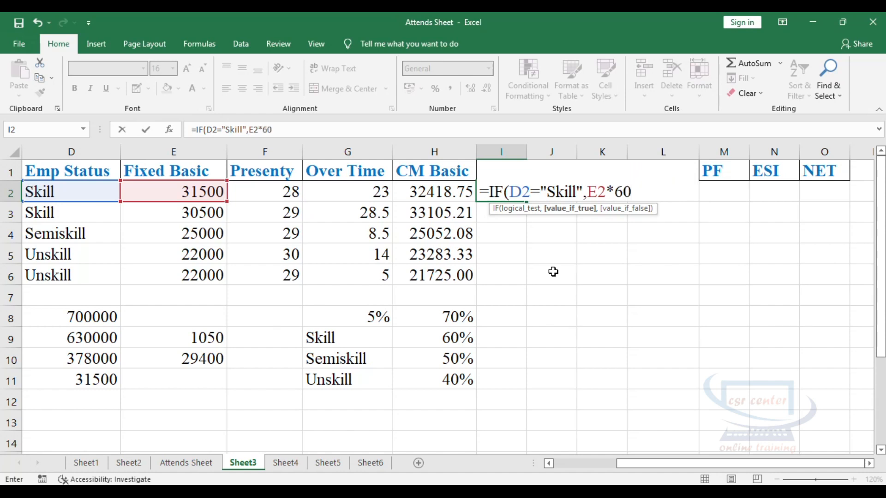
pyautogui.write('%,')
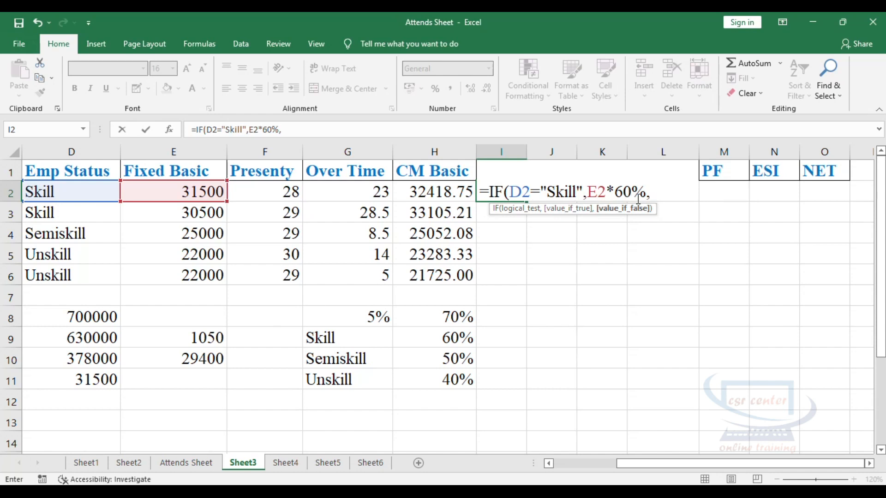
# Step: Nest a second IF in the I2 formula giving 50% of Fixed Basic for Semiskill: IF(D2="Semiskill",E2*50%,
pyautogui.write('IF')
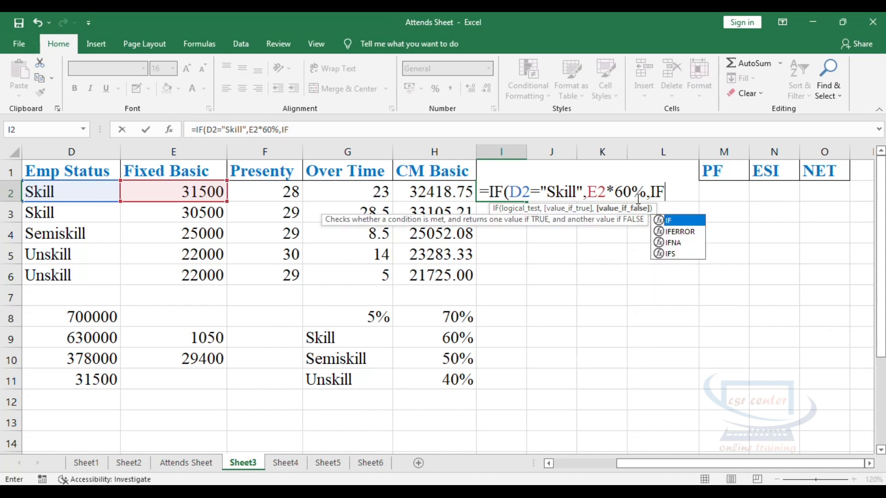
pyautogui.write('(')
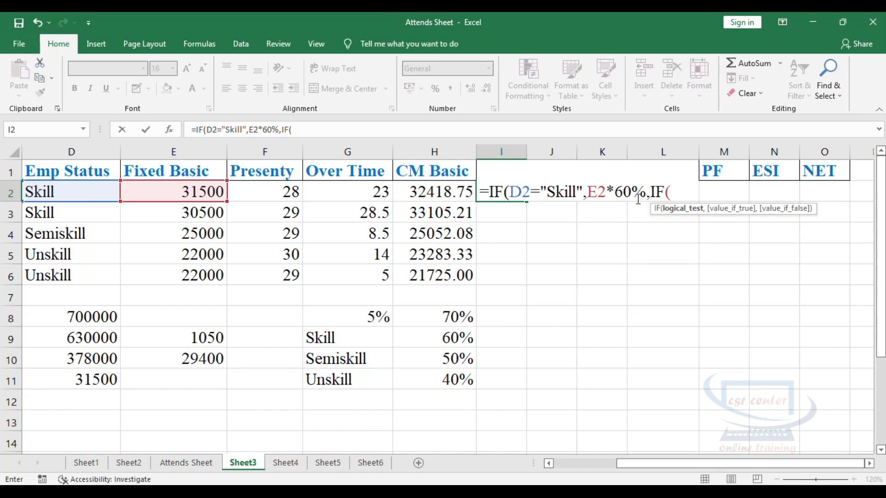
pyautogui.click(69, 192)
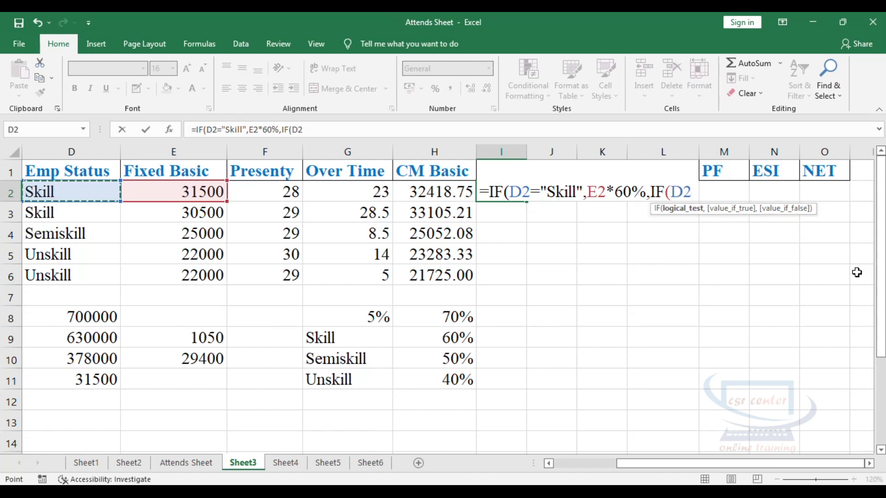
pyautogui.write('="')
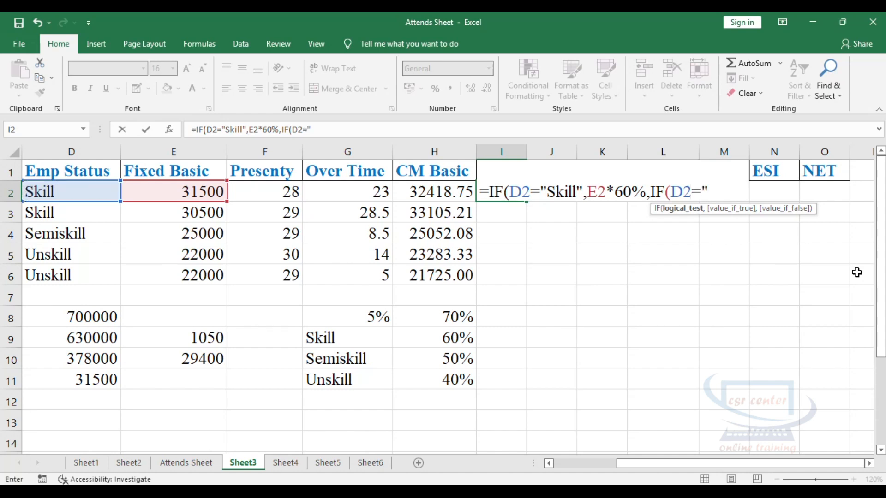
pyautogui.write('Semiskill"')
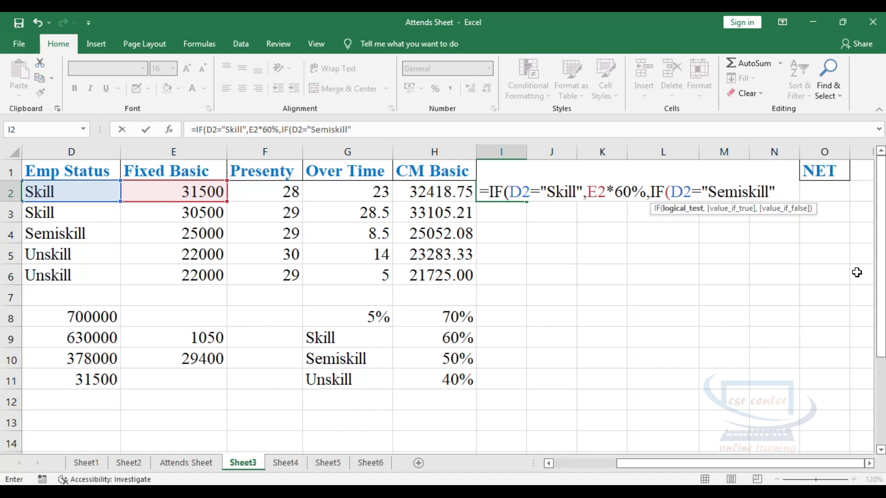
pyautogui.write(',')
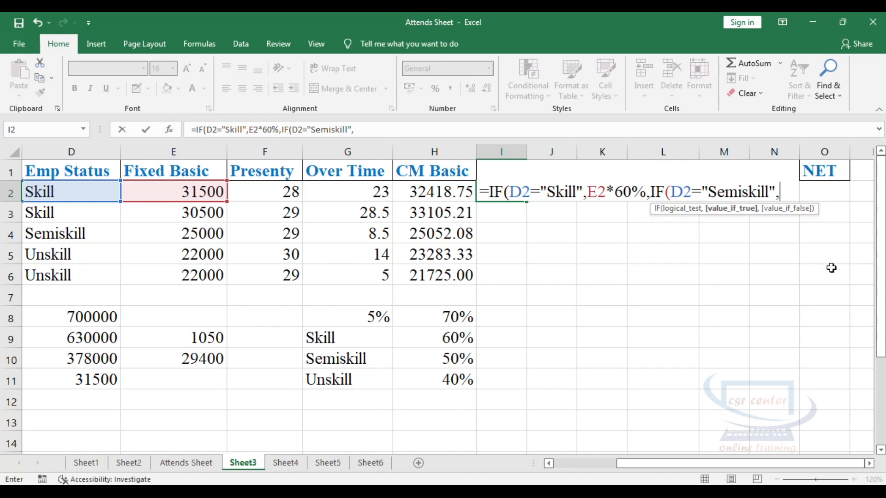
pyautogui.click(185, 194)
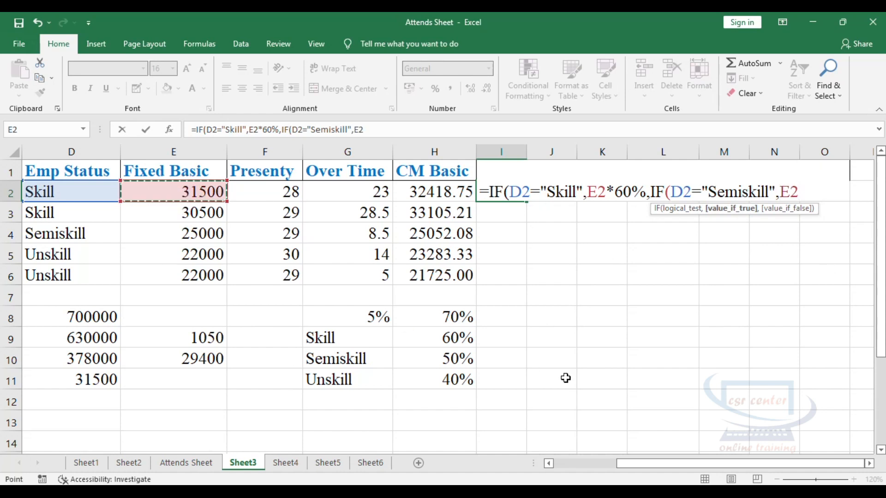
pyautogui.write('*')
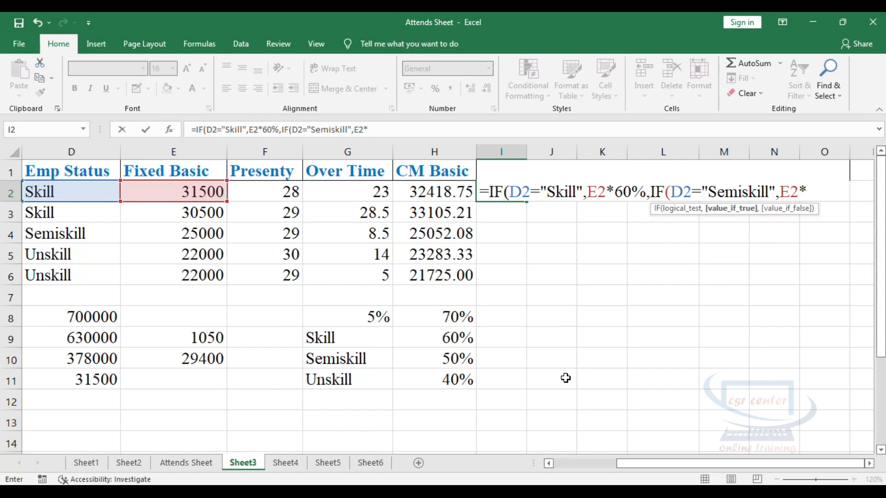
pyautogui.write('50%,')
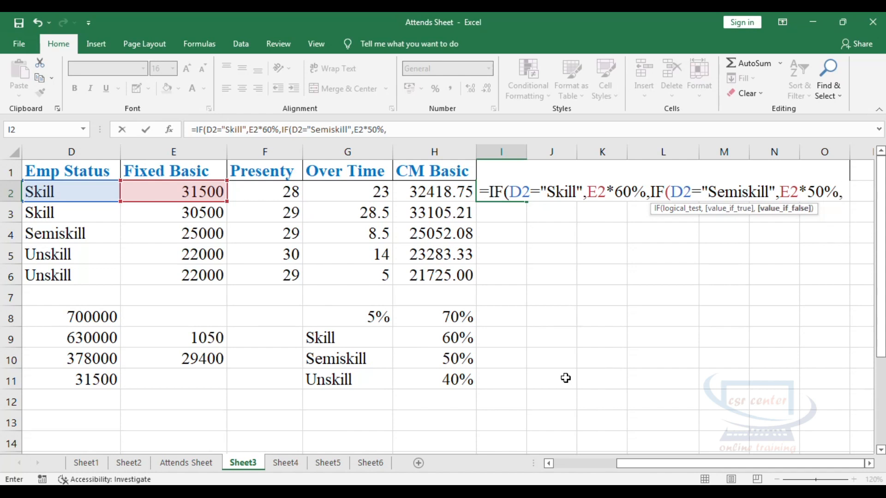
# Step: Finish the HRA formula in I2 with E2*40% for all other statuses, closing both IF functions
pyautogui.click(181, 184)
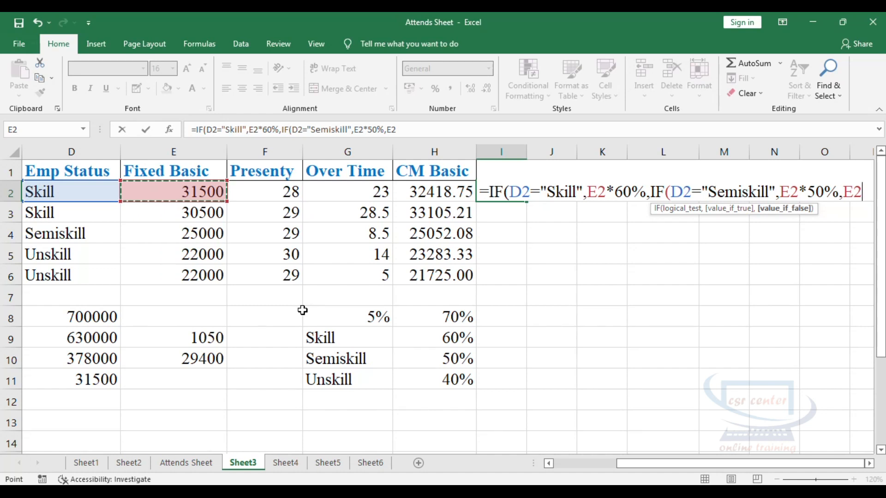
pyautogui.write('*40')
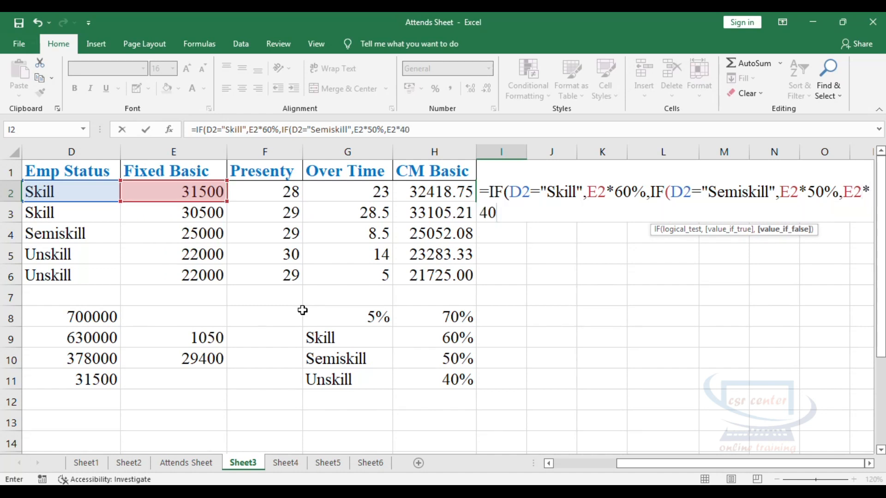
pyautogui.write('%')
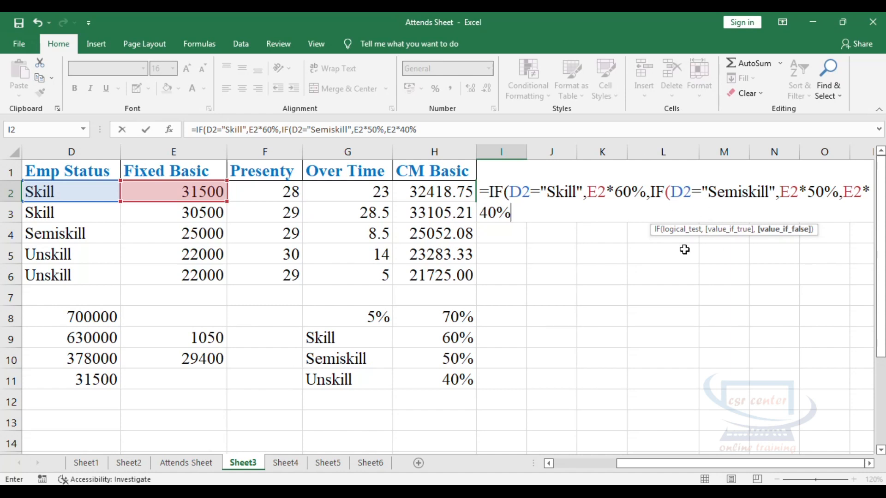
pyautogui.write('))')
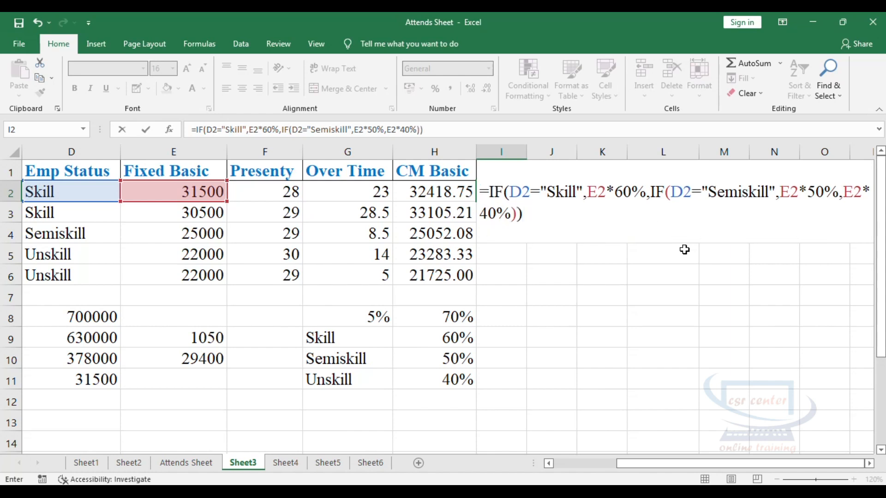
pyautogui.press('Return')
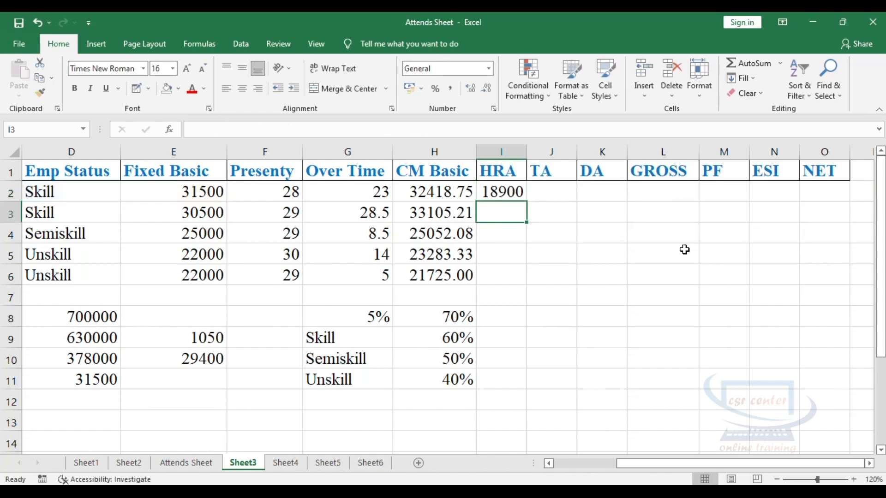
# Step: Copy the HRA formula from I2 down through I6 and check the results against the skill rates in H9 to H11
pyautogui.click(506, 193)
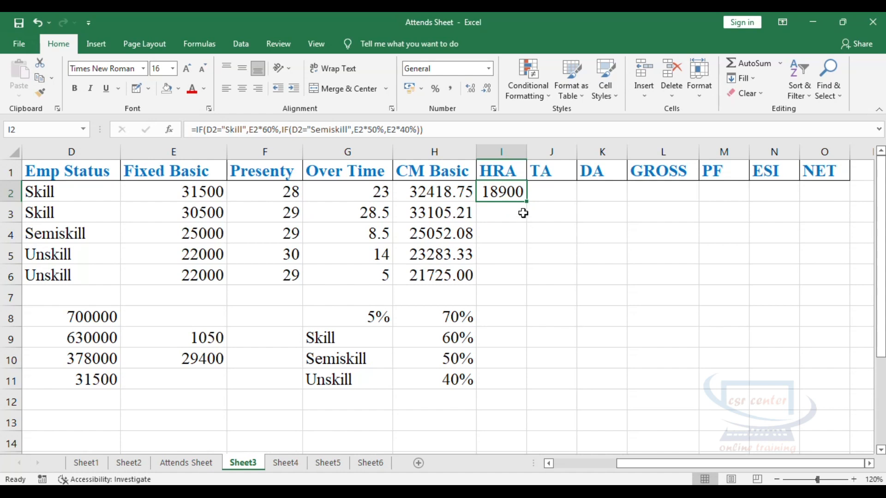
pyautogui.moveTo(528, 204); pyautogui.dragTo(524, 283)
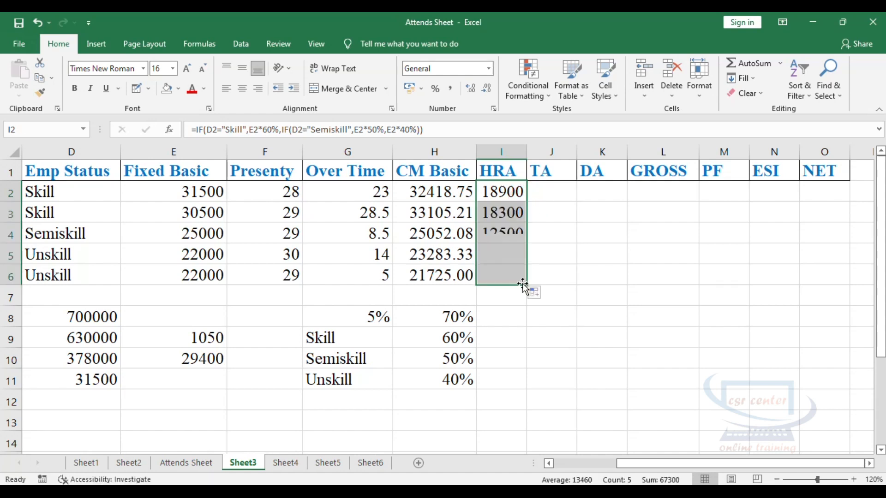
pyautogui.click(516, 195)
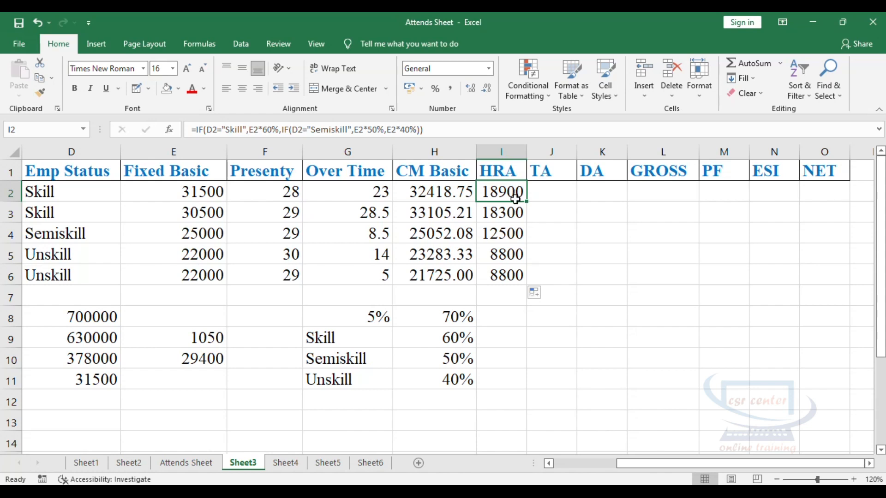
pyautogui.click(460, 340)
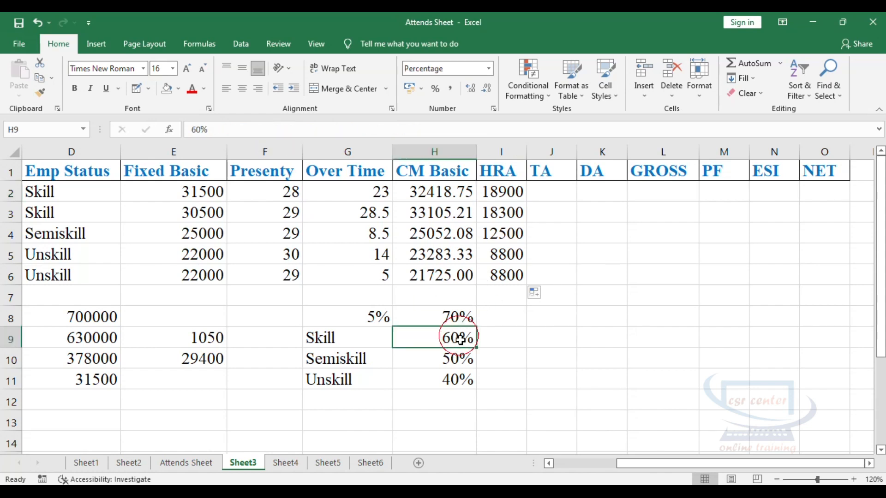
pyautogui.click(462, 358)
pyautogui.click(463, 380)
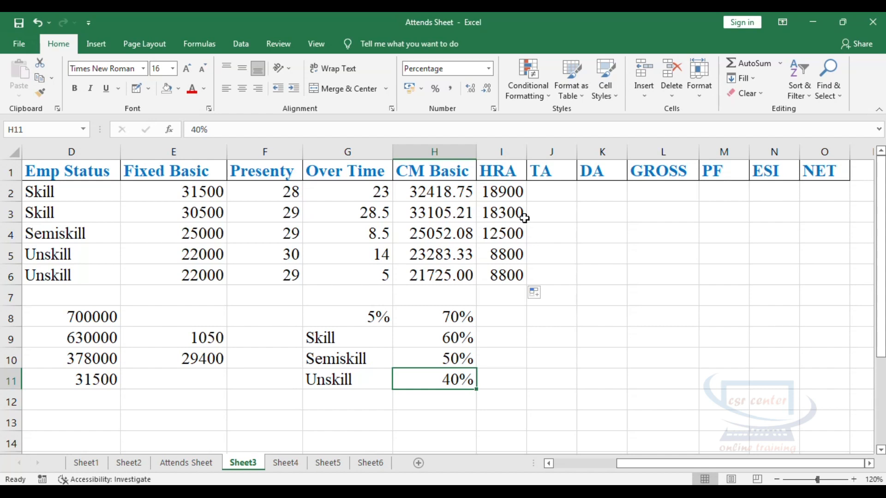
pyautogui.click(511, 193)
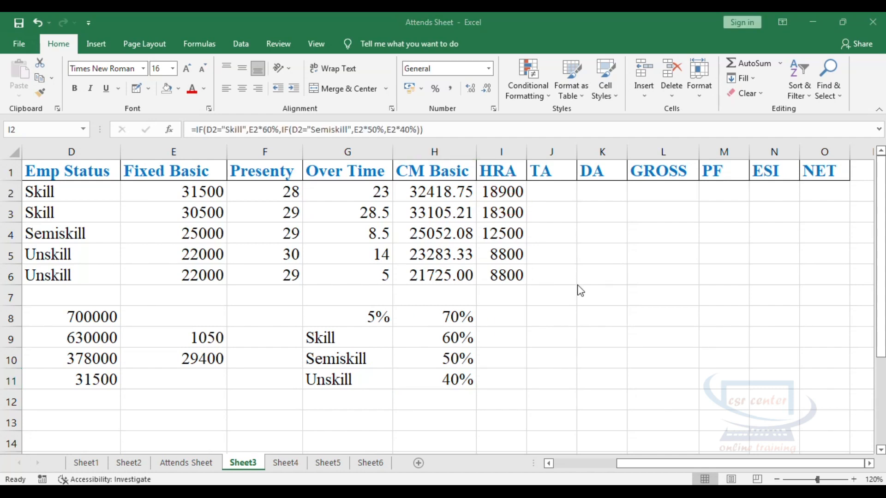
# Step: Enter 9600 in J8, below the TA column, as a reference amount
pyautogui.click(552, 196)
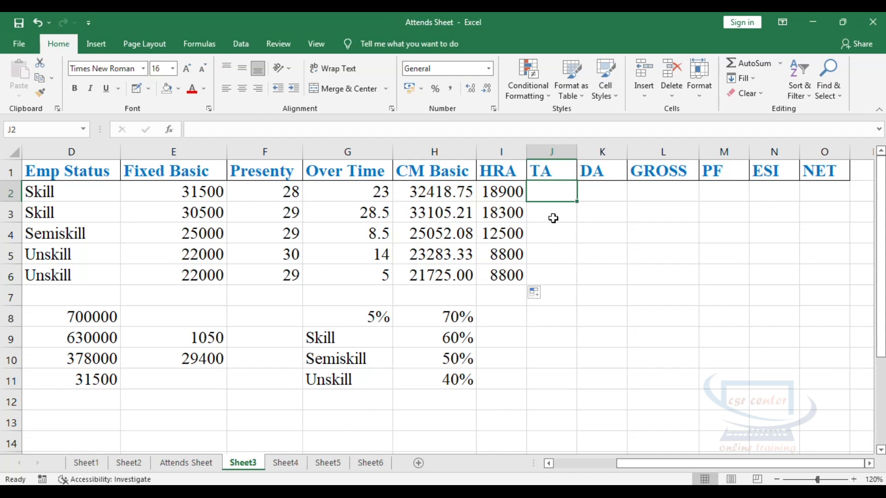
pyautogui.click(556, 318)
pyautogui.write('9600')
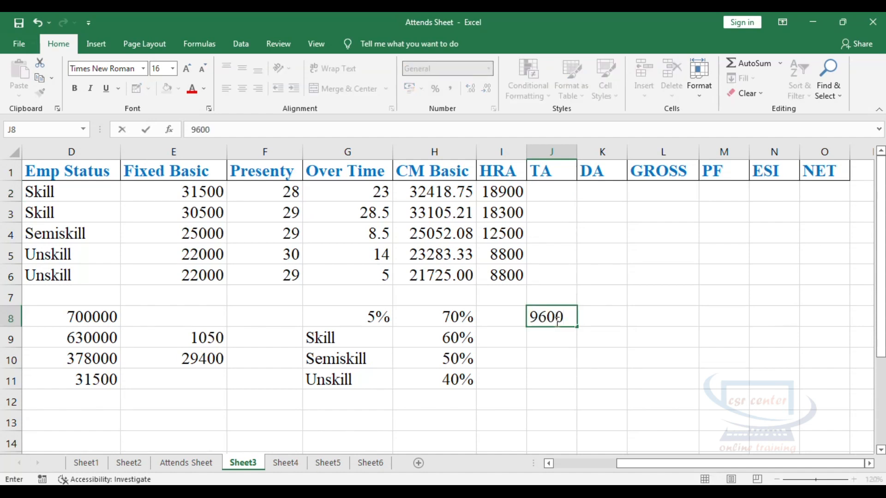
pyautogui.press('Left')
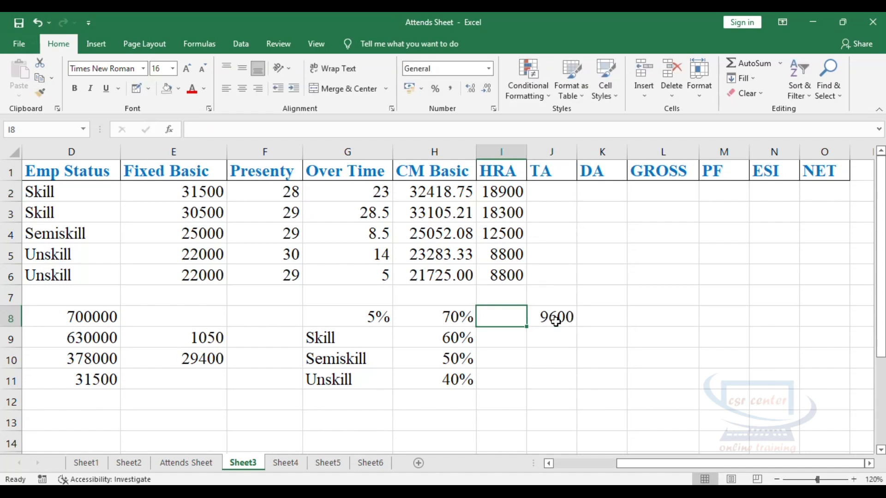
pyautogui.click(547, 317)
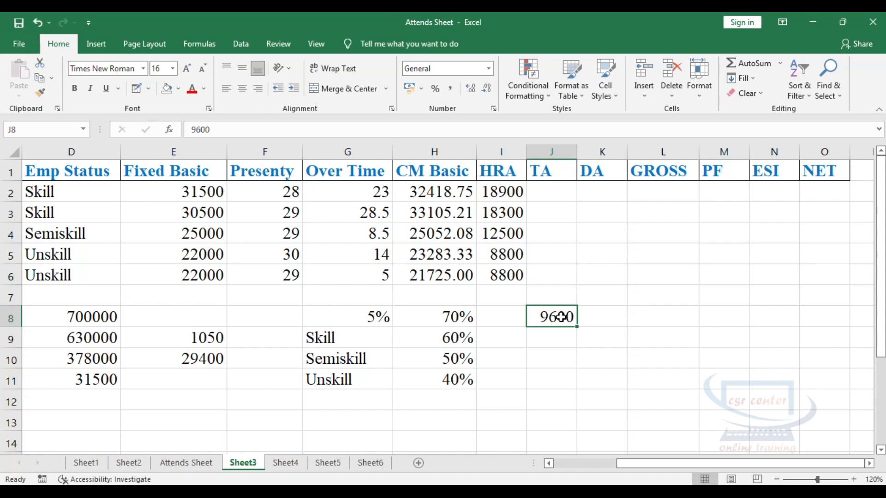
# Step: Calculate the monthly share of the 9600 reference amount in I8 with =J8/12
pyautogui.click(501, 316)
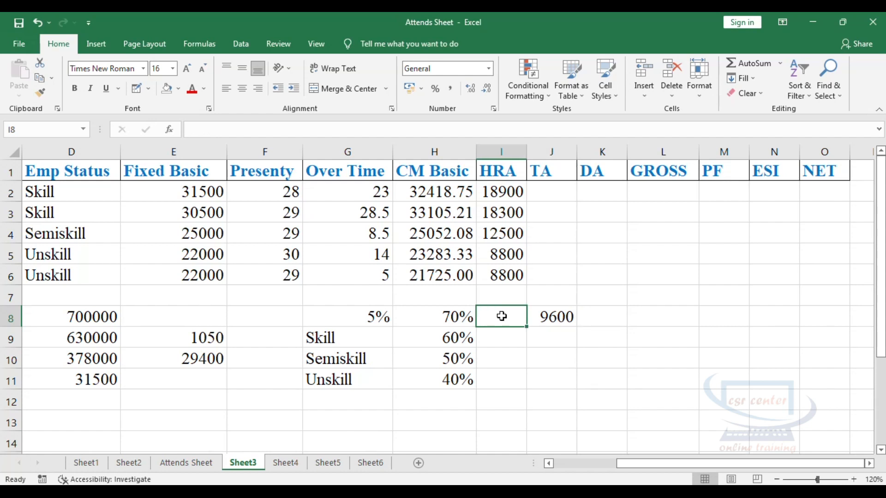
pyautogui.write('=')
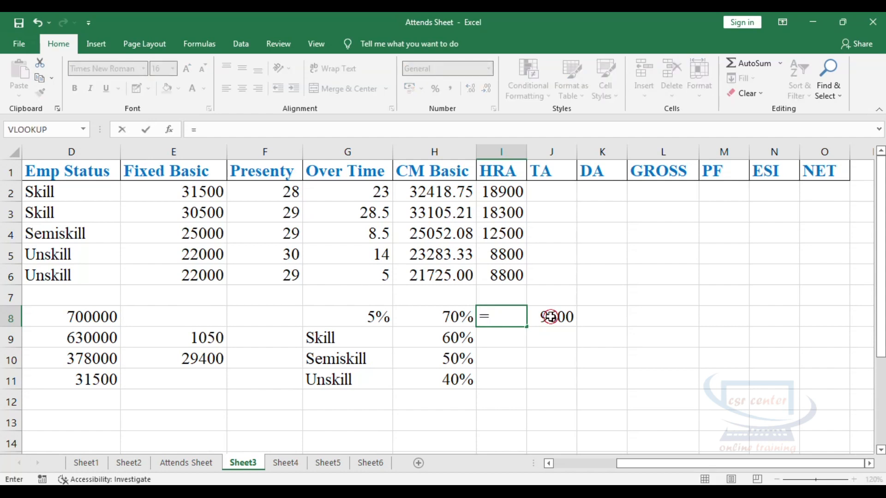
pyautogui.click(544, 316)
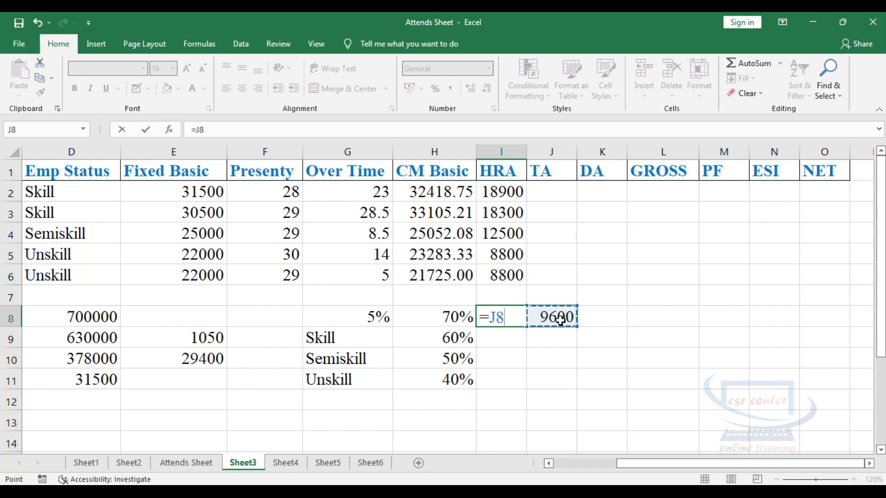
pyautogui.write('/12')
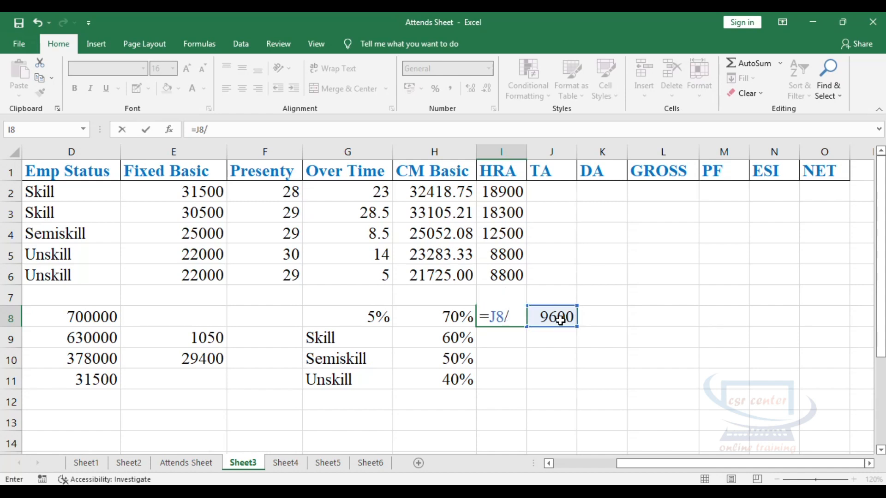
pyautogui.press('Return')
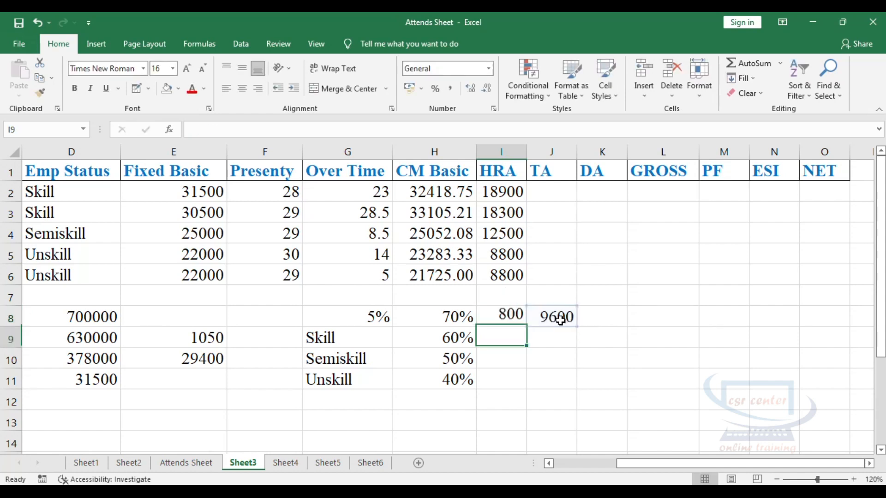
pyautogui.click(513, 318)
# Step: Calculate the first employee's TA in J2 as 10% of Fixed Basic with =E2*10%
pyautogui.click(554, 193)
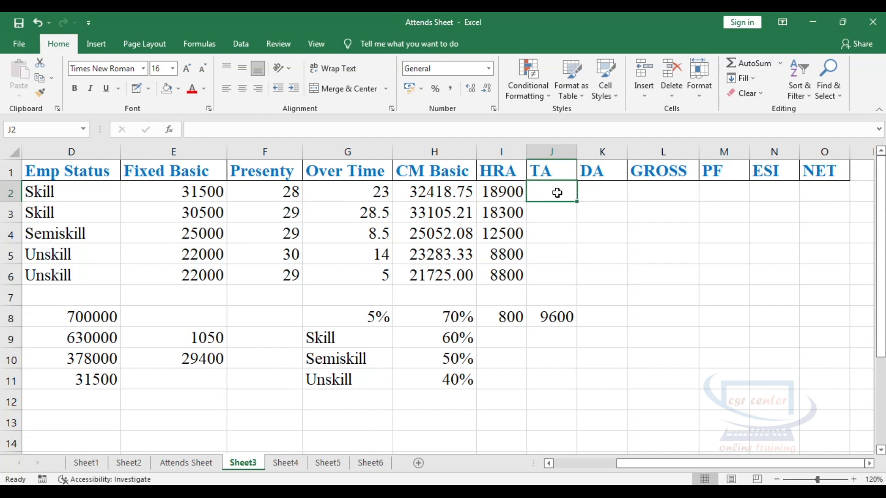
pyautogui.write('=')
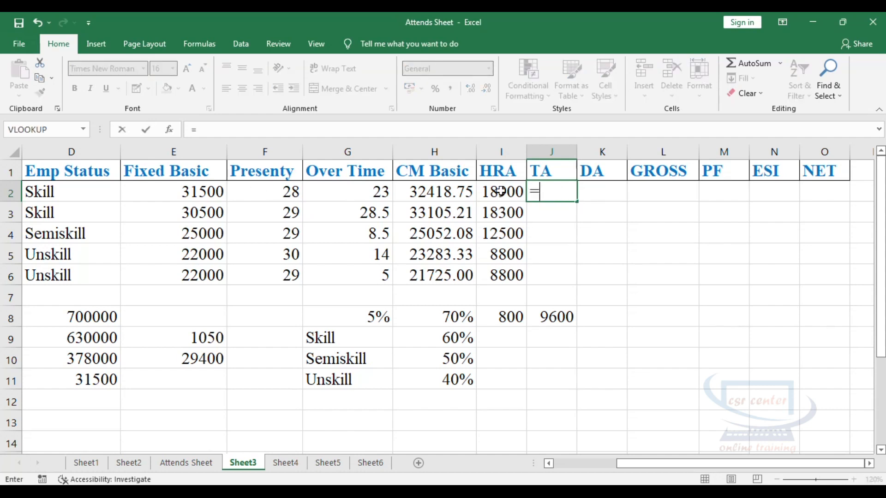
pyautogui.click(202, 191)
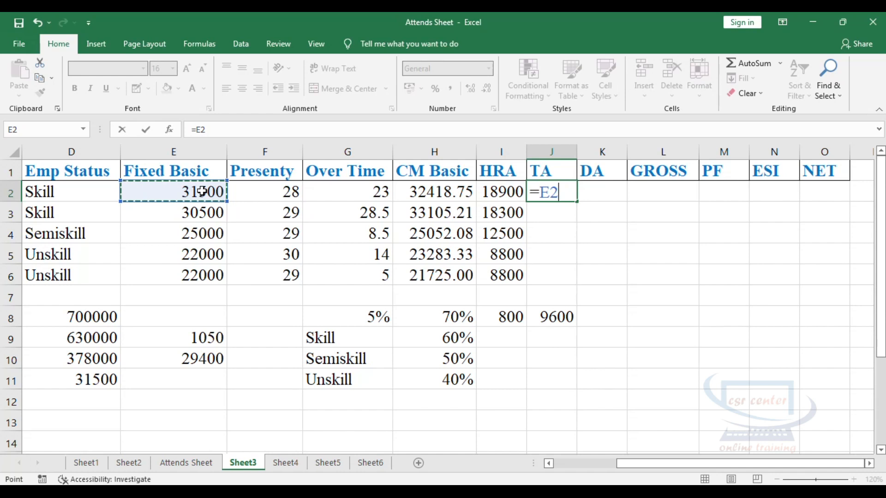
pyautogui.write('*10')
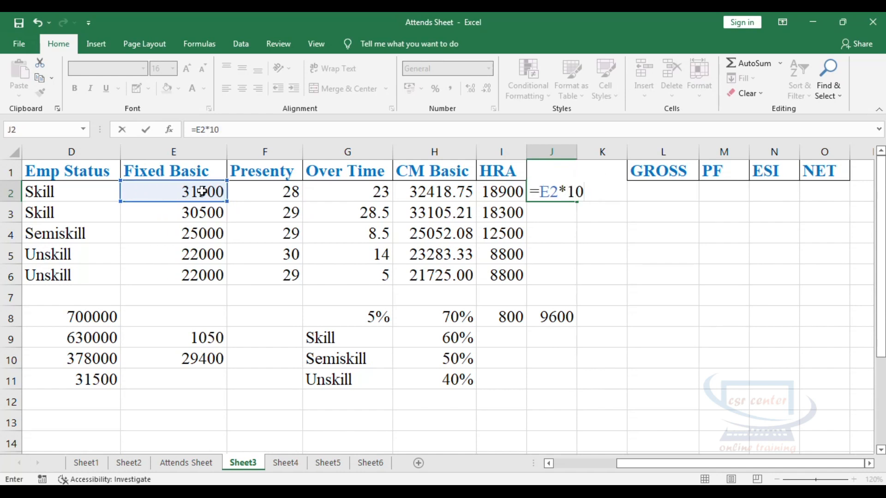
pyautogui.write('%')
pyautogui.press('Return')
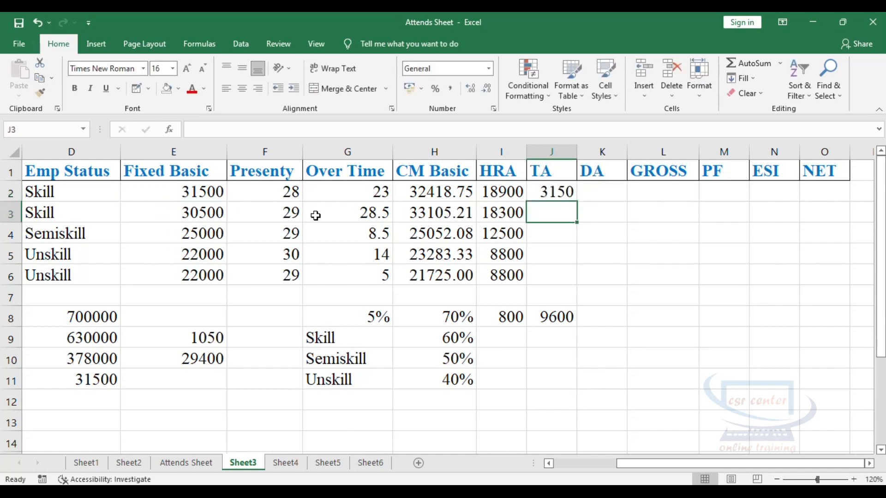
# Step: Copy the TA formula from J2 down through J6 and compare it with the monthly reference in I8
pyautogui.click(566, 189)
pyautogui.moveTo(577, 203); pyautogui.dragTo(574, 284)
pyautogui.click(497, 315)
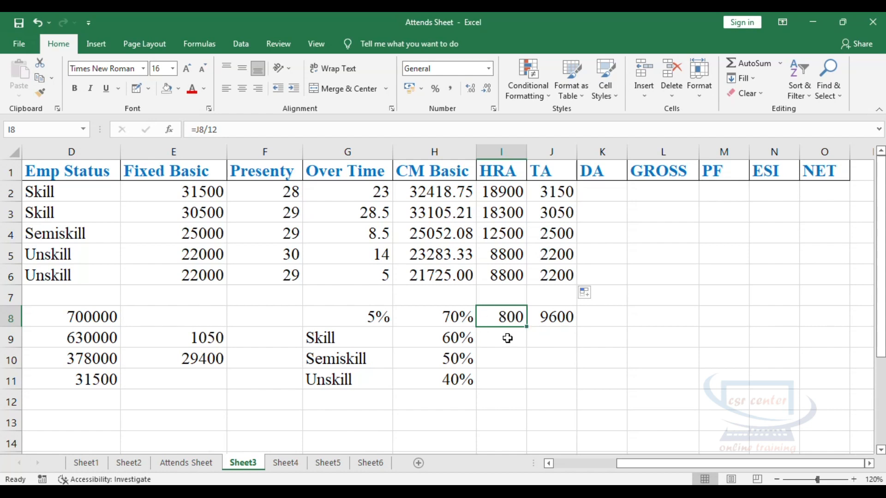
pyautogui.click(541, 187)
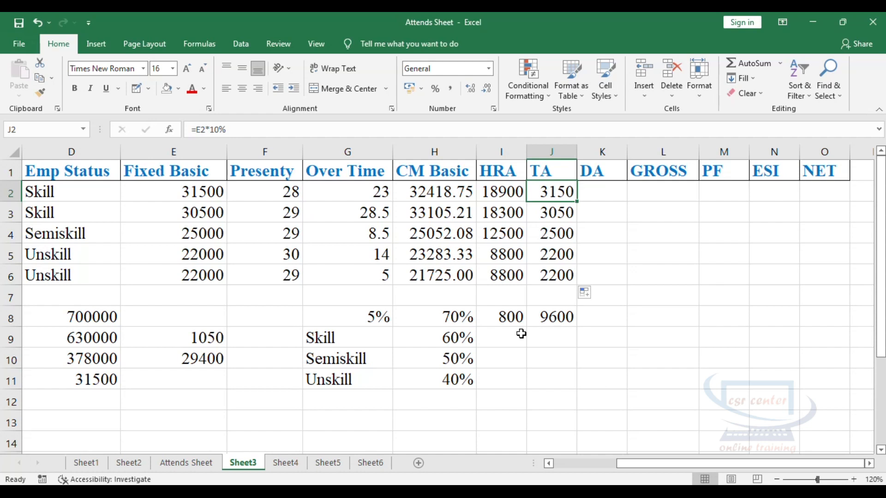
# Step: Calculate the first employee's DA in K2 as half of Fixed Basic spread over twelve months: =(E2/2)/12
pyautogui.click(608, 197)
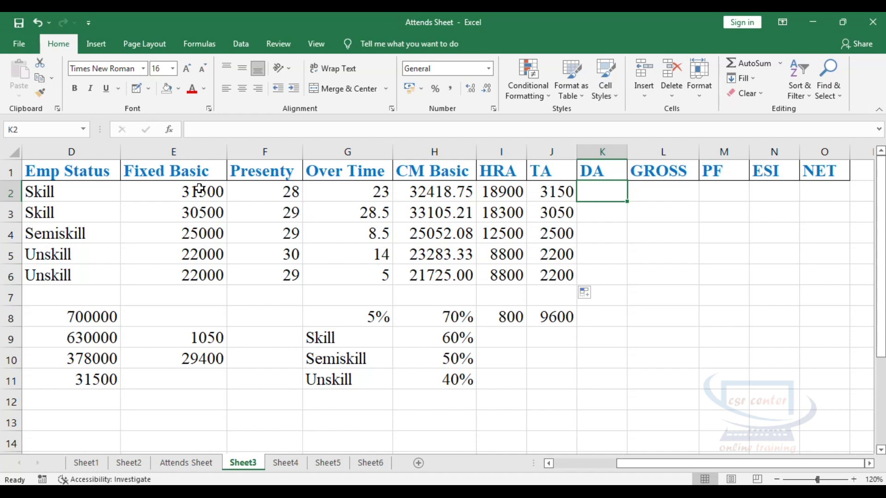
pyautogui.write('=(')
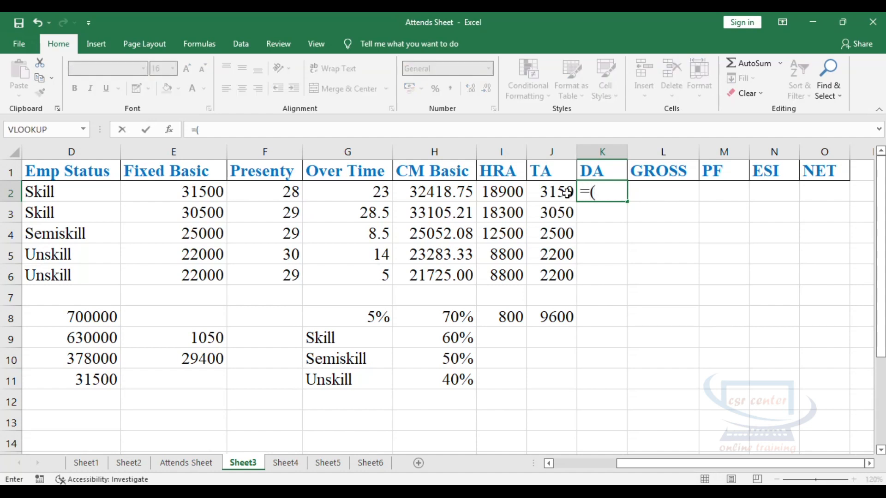
pyautogui.click(194, 187)
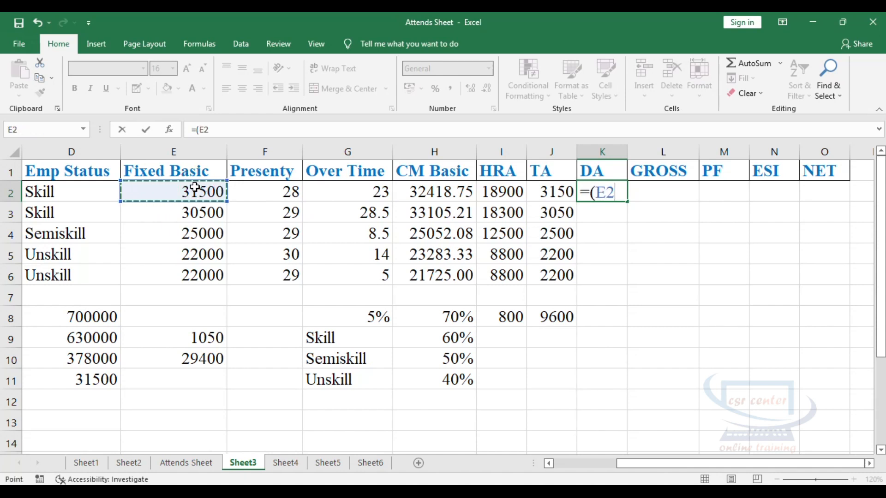
pyautogui.write('/2')
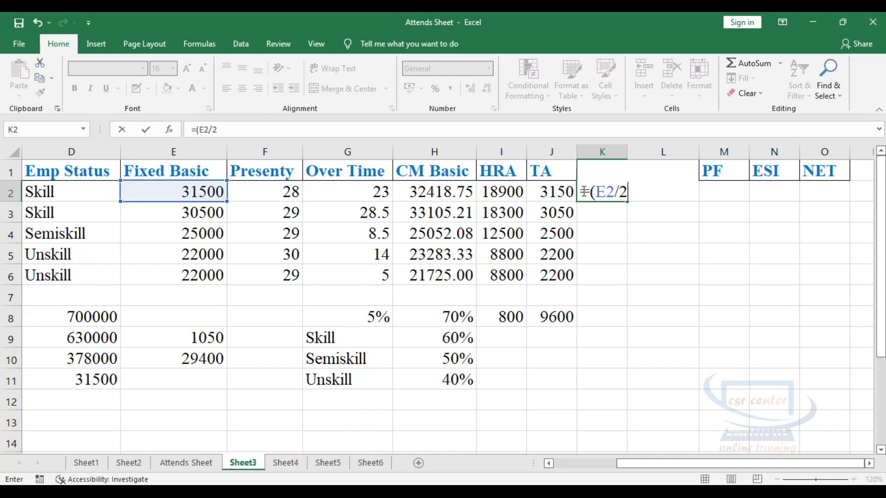
pyautogui.write(')')
pyautogui.write('/12')
pyautogui.press('Return')
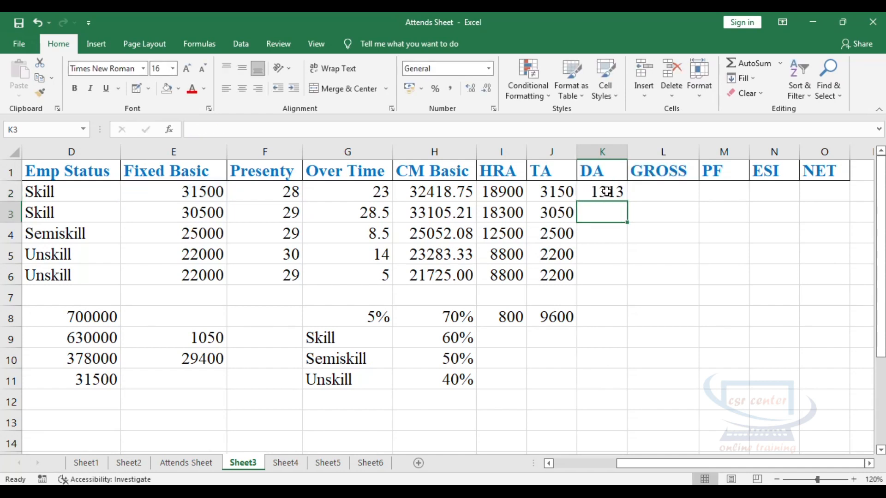
# Step: Copy the DA formula from K2 down through K6
pyautogui.click(599, 190)
pyautogui.moveTo(627, 201); pyautogui.dragTo(623, 283)
pyautogui.click(173, 194)
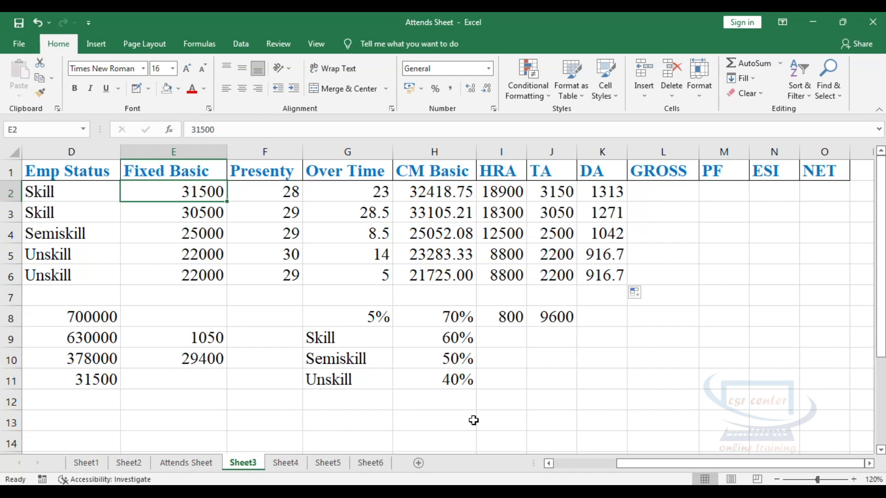
# Step: Start a DA cross-check in L10 by halving the first employee's Fixed Basic with =E2/2
pyautogui.click(661, 360)
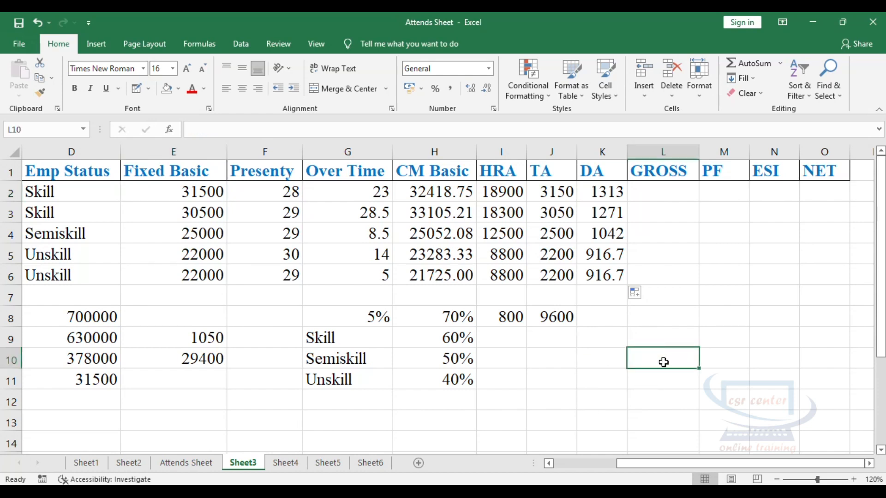
pyautogui.write('=')
pyautogui.click(199, 191)
pyautogui.write('/2')
pyautogui.press('Return')
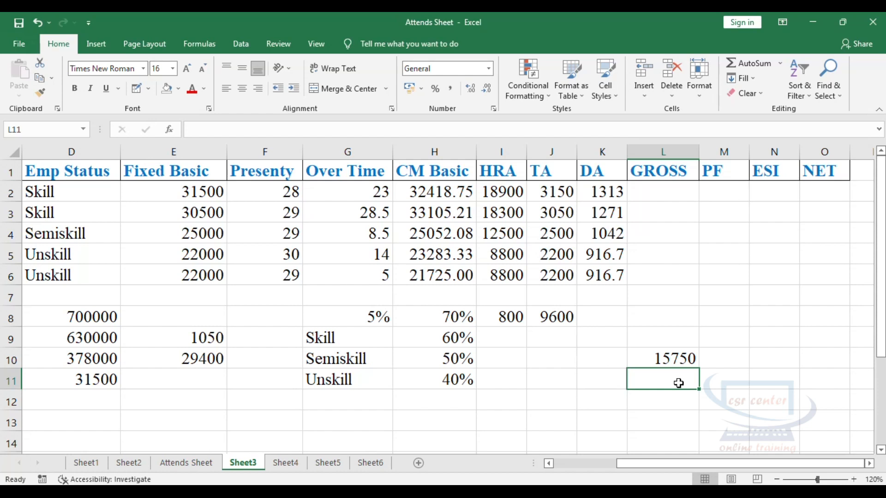
# Step: Divide the half-basic amount by twelve in L11 with =L10/12 and inspect the result
pyautogui.write('=')
pyautogui.click(674, 358)
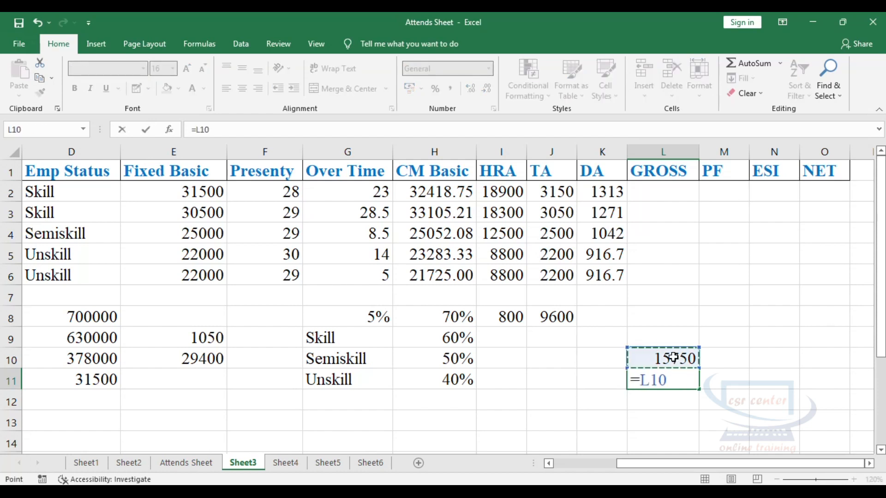
pyautogui.write('/')
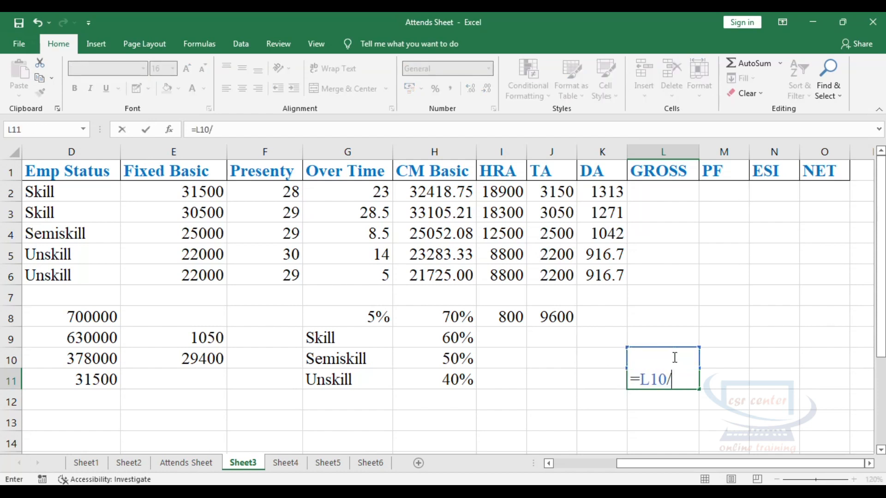
pyautogui.write('12')
pyautogui.press('Return')
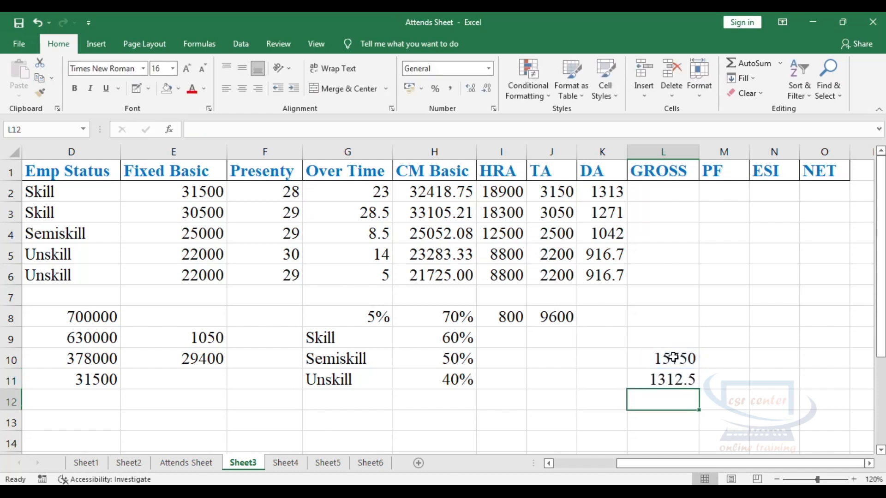
pyautogui.click(674, 380)
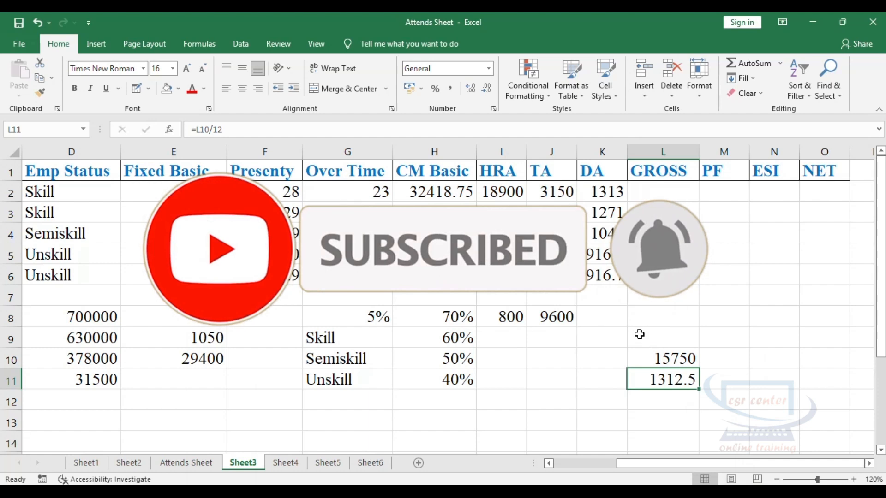
# Step: Format the DA values in K2:K6 to show two decimal places
pyautogui.click(607, 190)
pyautogui.moveTo(607, 190); pyautogui.dragTo(605, 276)
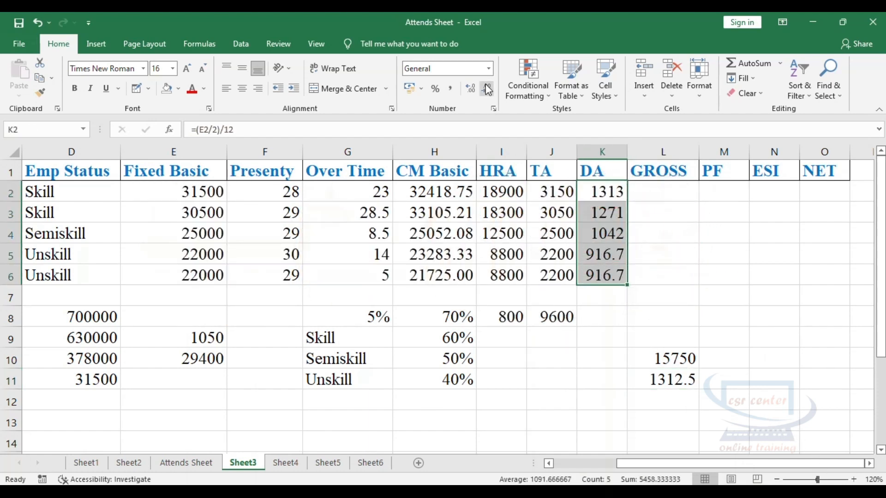
pyautogui.click(471, 90)
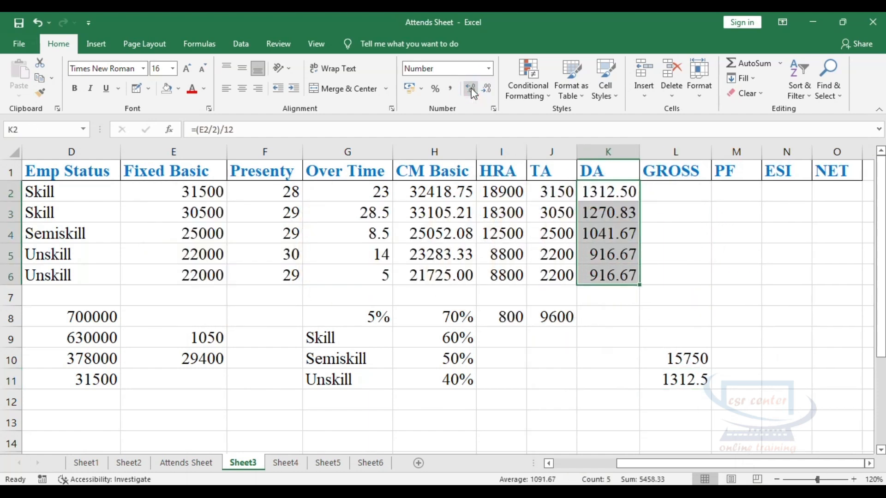
pyautogui.click(676, 226)
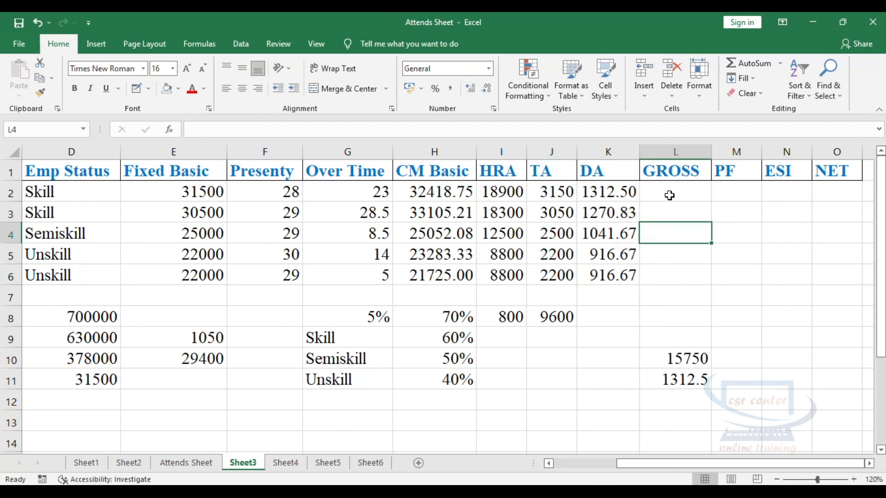
# Step: Review the first employee's pay components and total them as GROSS in L2 with =SUM(H2:K2)
pyautogui.click(424, 191)
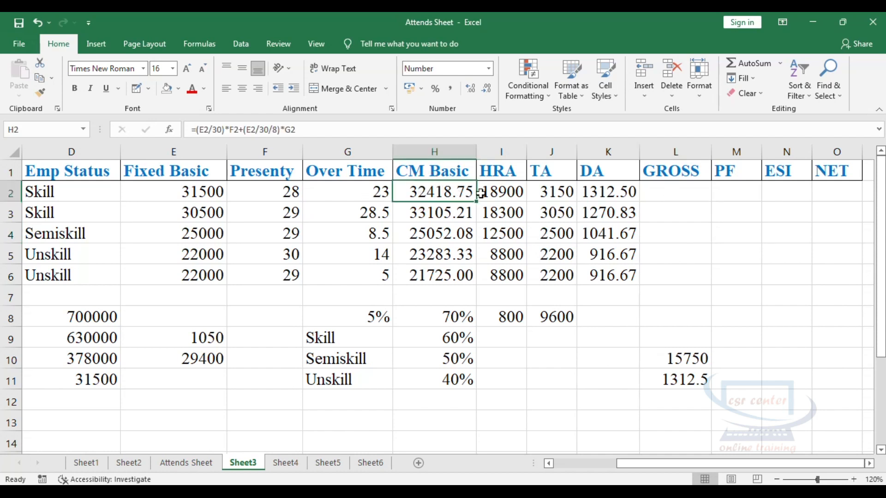
pyautogui.click(503, 190)
pyautogui.click(563, 191)
pyautogui.click(605, 191)
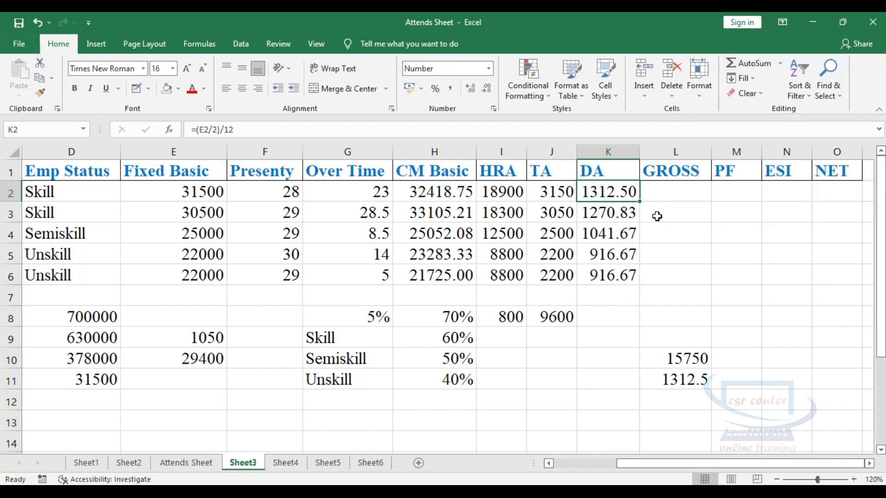
pyautogui.click(669, 193)
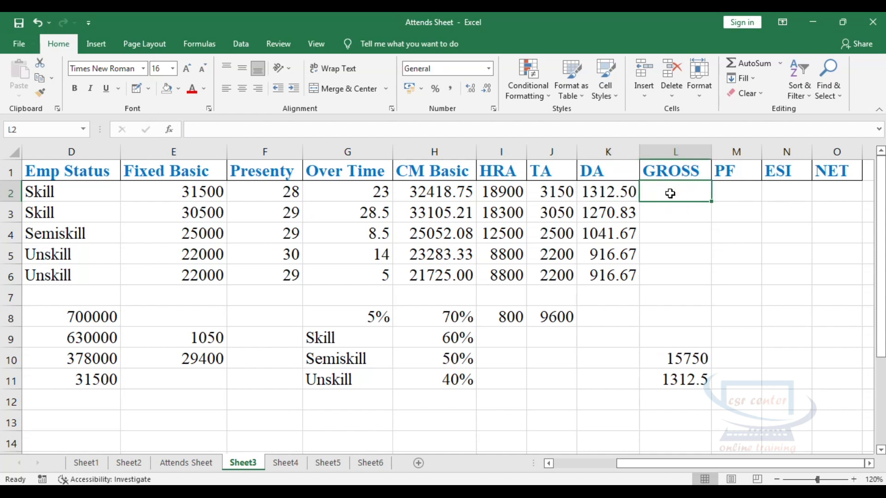
pyautogui.write('=')
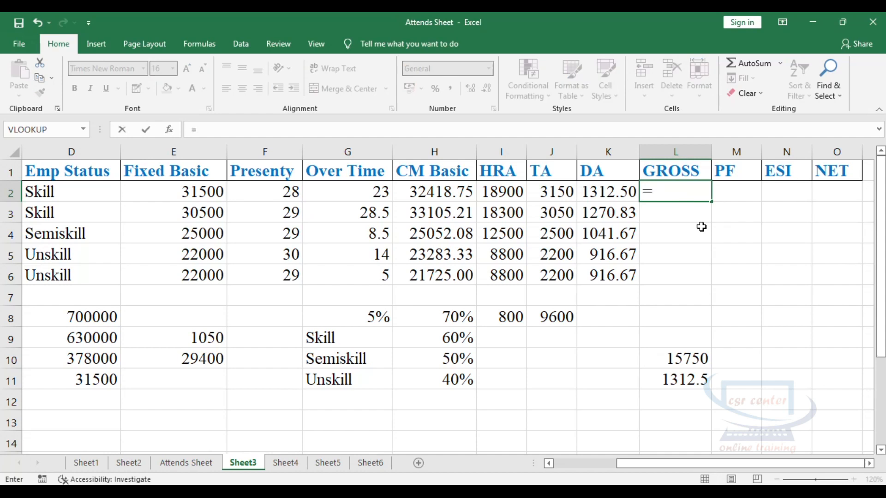
pyautogui.write('sum')
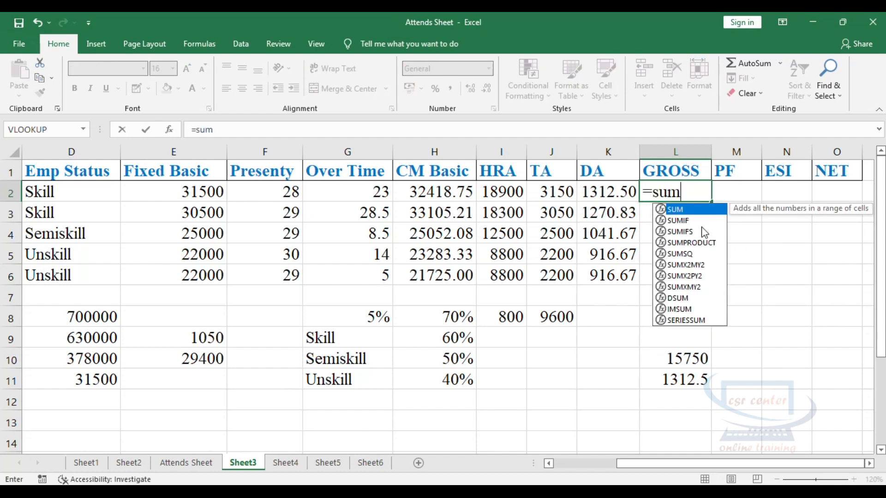
pyautogui.write('(')
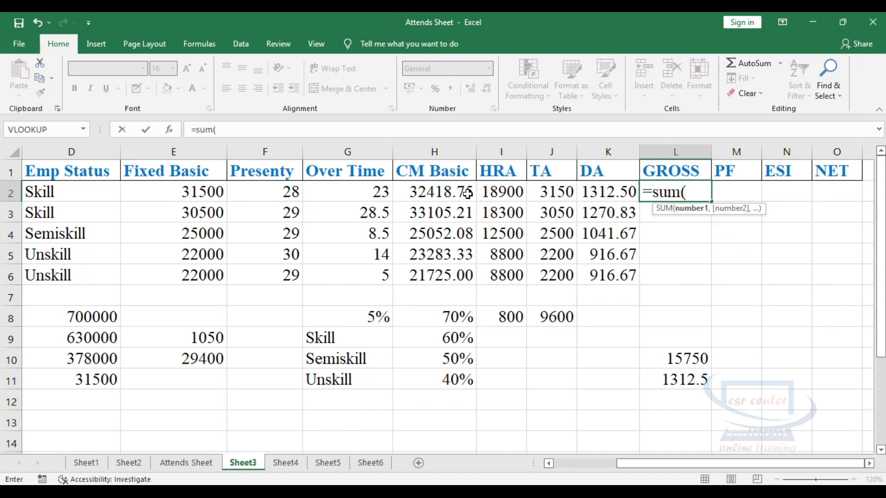
pyautogui.moveTo(445, 191); pyautogui.dragTo(600, 191)
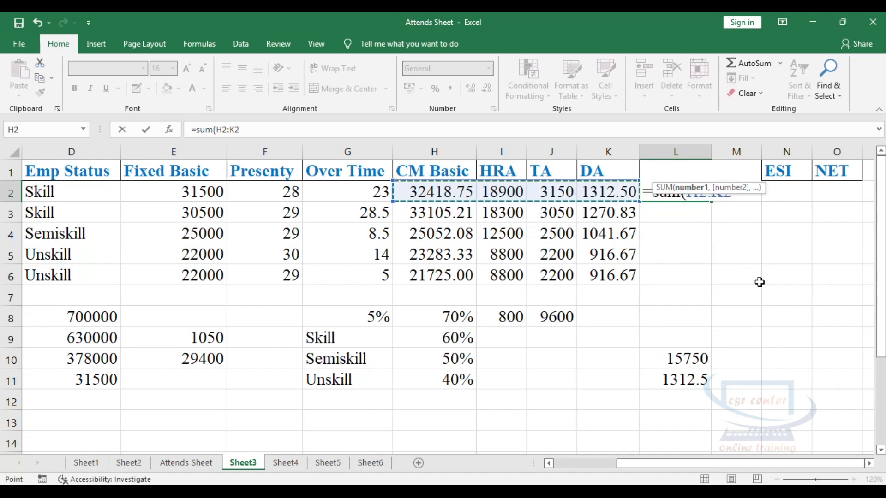
pyautogui.write(')')
pyautogui.press('Return')
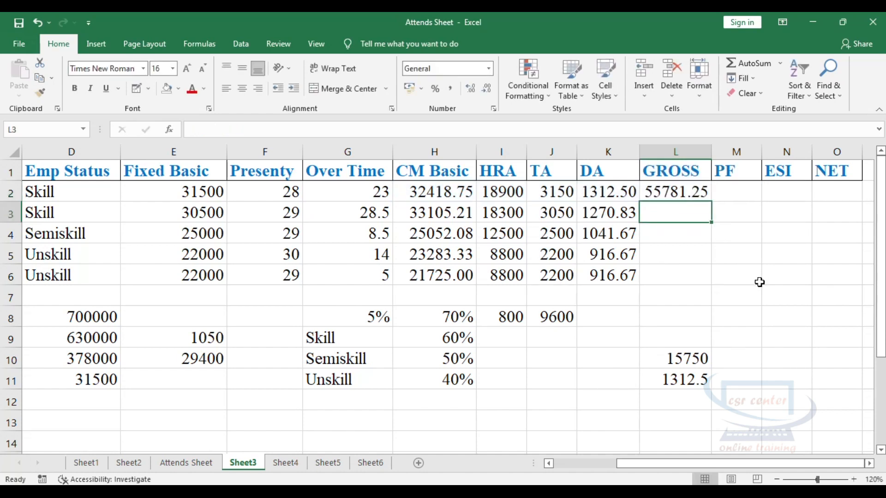
# Step: Copy the GROSS formula from L2 down through L6 for the remaining employees
pyautogui.click(683, 192)
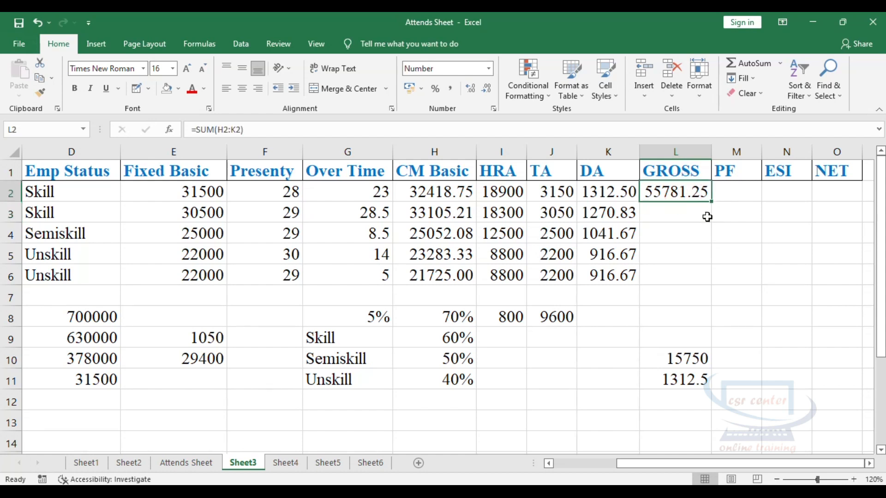
pyautogui.moveTo(714, 204); pyautogui.dragTo(709, 281)
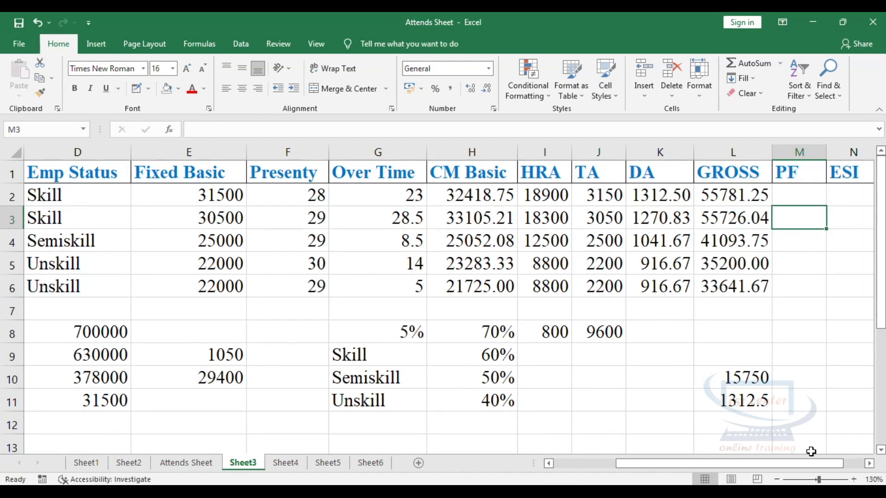
# Step: Insert a new column between PF and ESI and head it PT in N1
pyautogui.hscroll(1, 809, 450)
pyautogui.click(757, 153)
pyautogui.rightClick(760, 158)
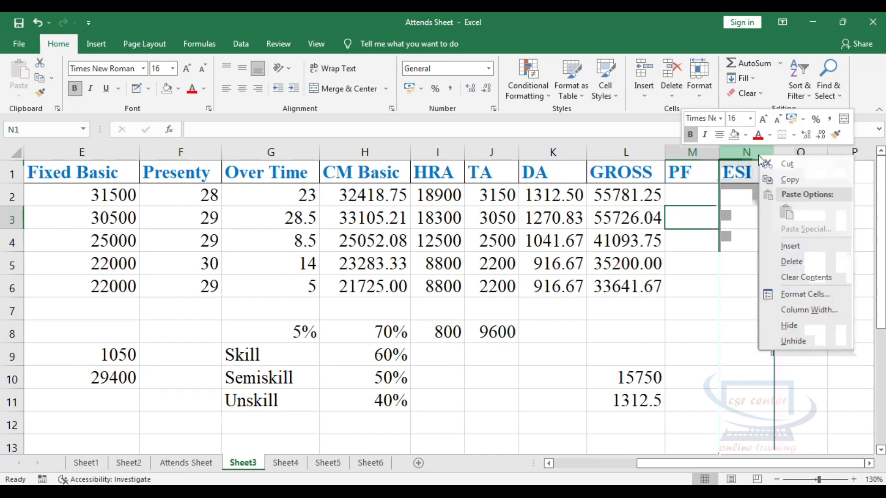
pyautogui.click(790, 246)
pyautogui.click(754, 172)
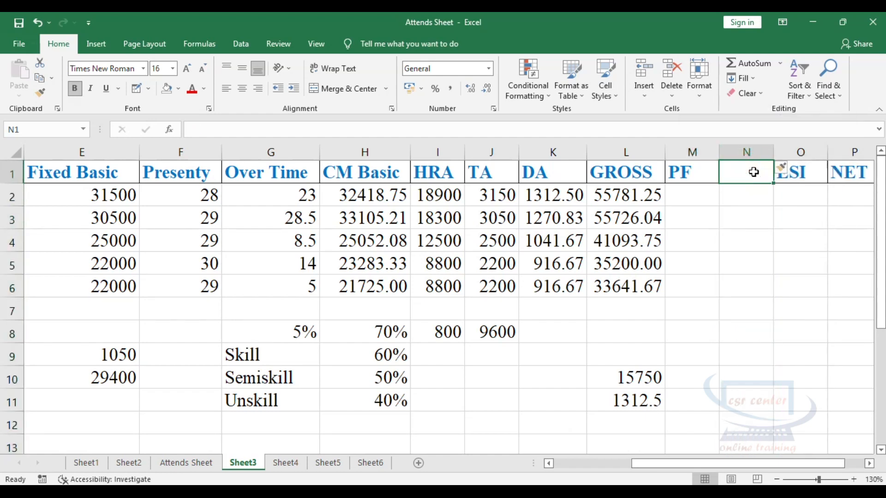
pyautogui.write('PT')
pyautogui.click(698, 193)
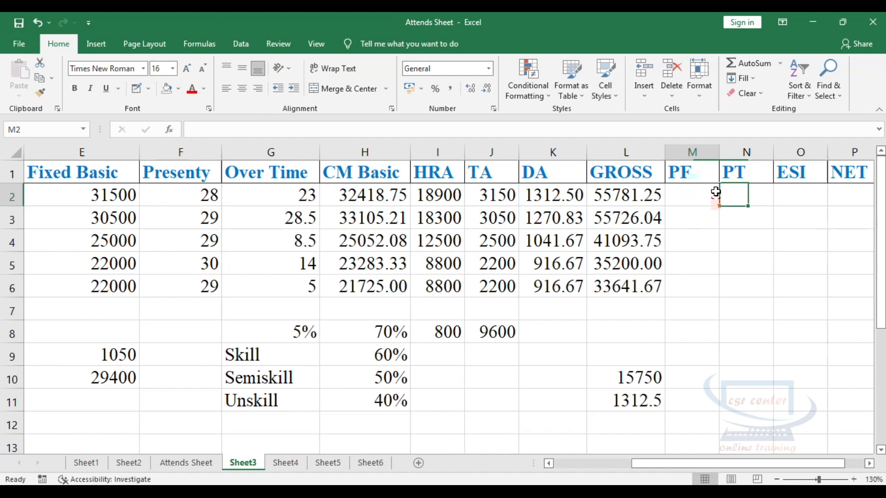
pyautogui.click(722, 193)
pyautogui.click(800, 193)
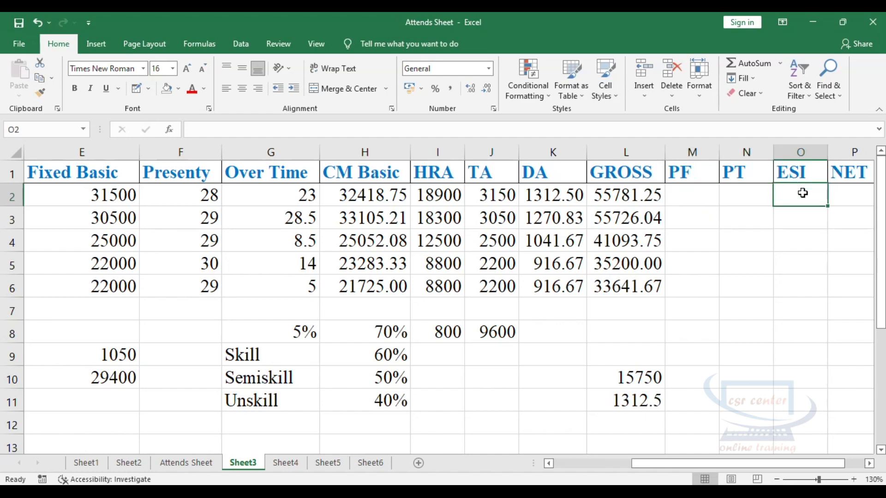
# Step: Enter 1800 as a reference figure in the blank cell N10 below the salary table
pyautogui.click(698, 196)
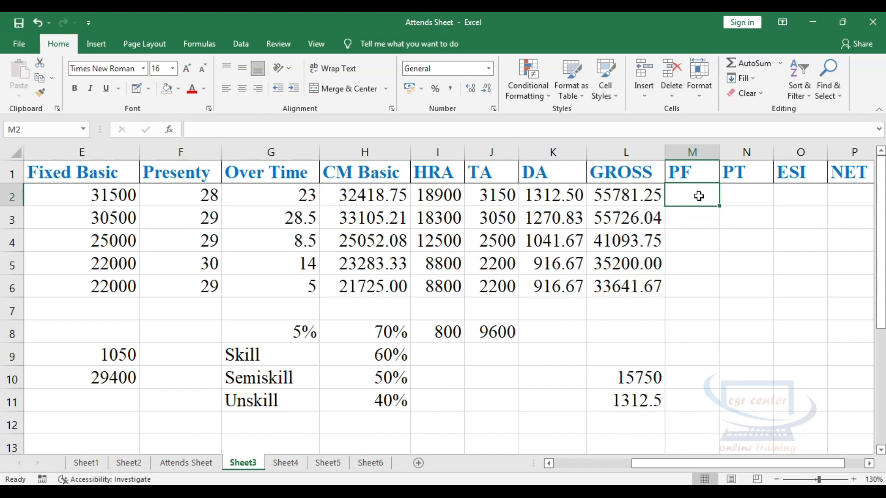
pyautogui.click(744, 373)
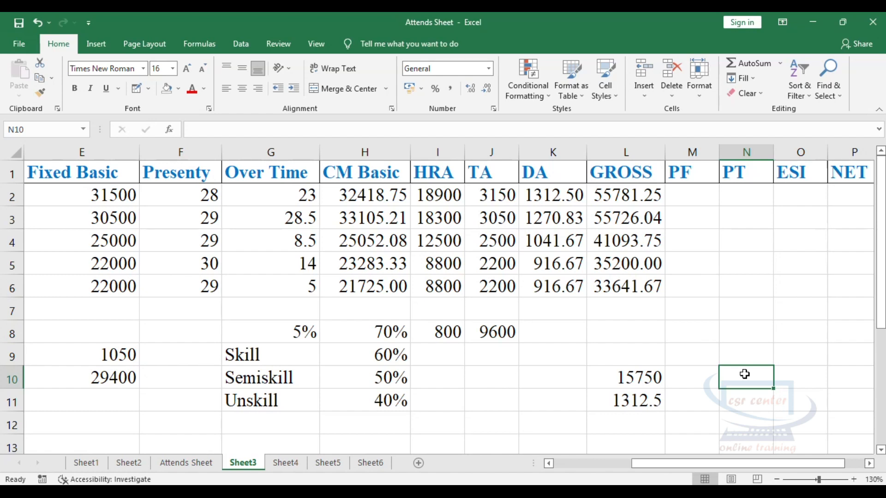
pyautogui.write('1800')
pyautogui.press('Tab')
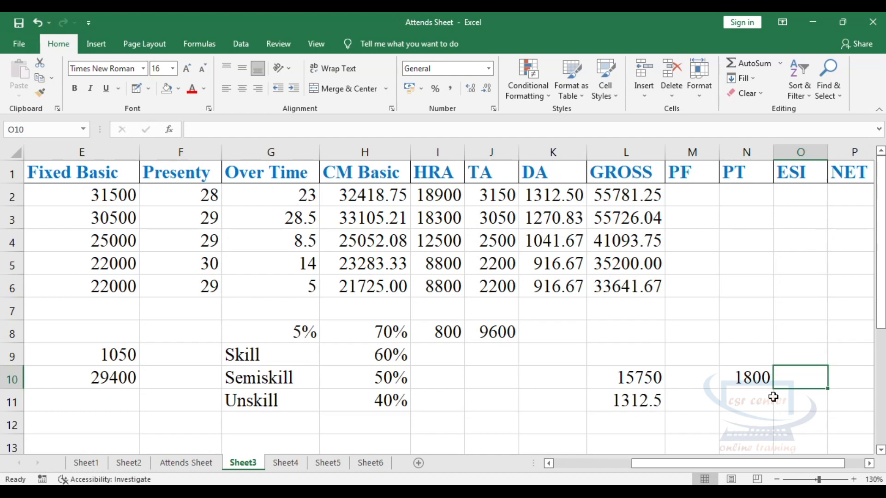
# Step: Calculate the first employee's PF in M2 as 12% of GROSS with =L2*12%
pyautogui.click(683, 189)
pyautogui.write('=')
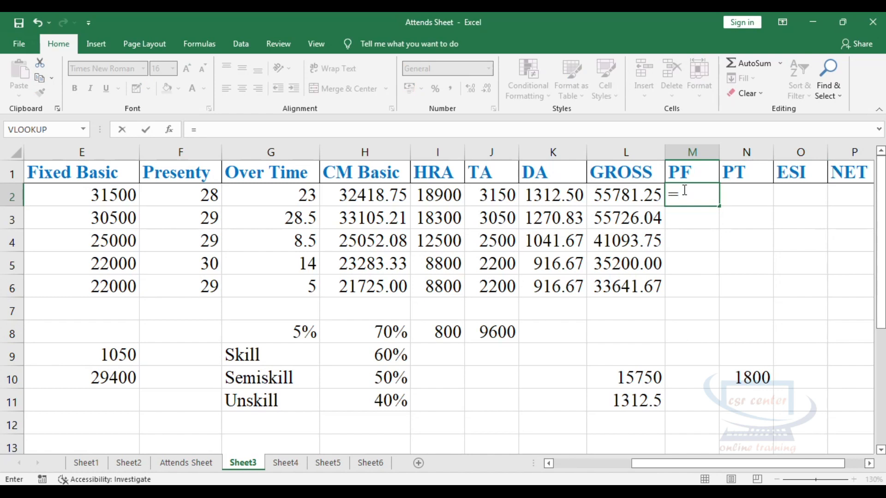
pyautogui.click(635, 197)
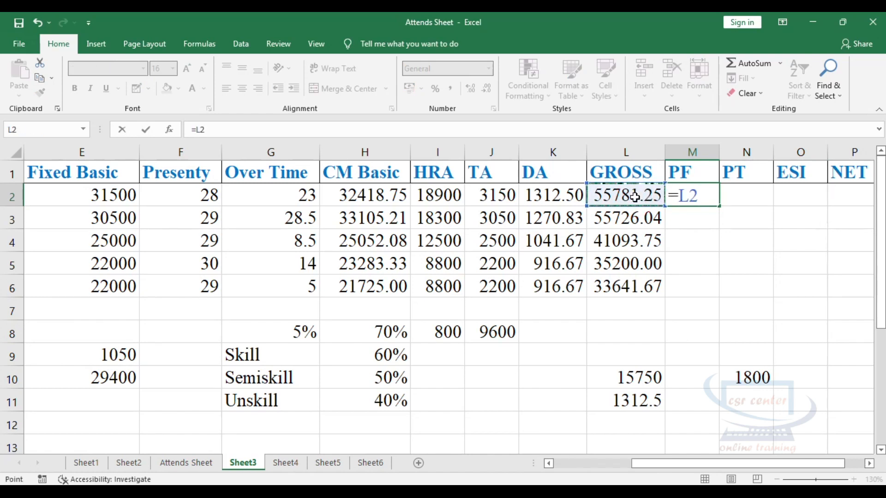
pyautogui.write('*')
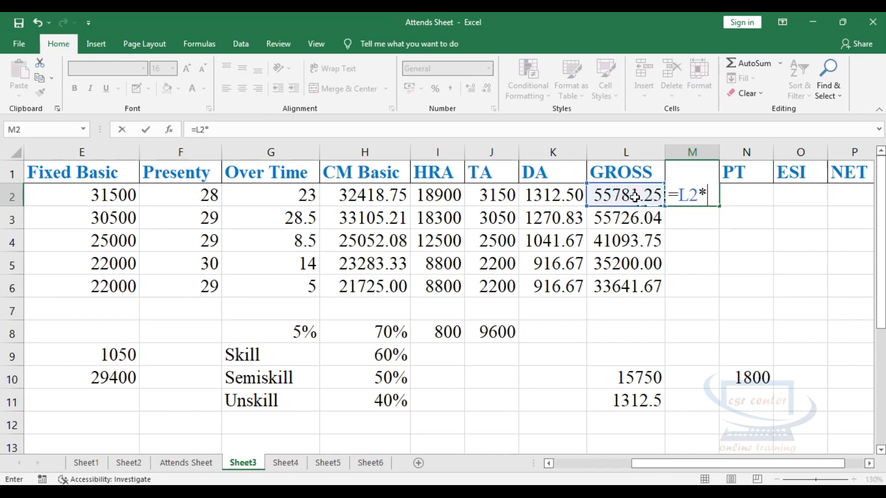
pyautogui.write('12%')
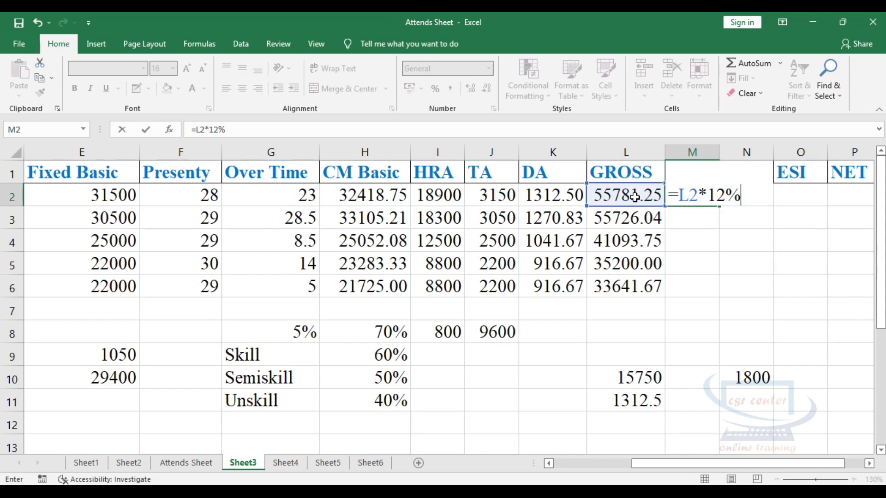
pyautogui.press('Return')
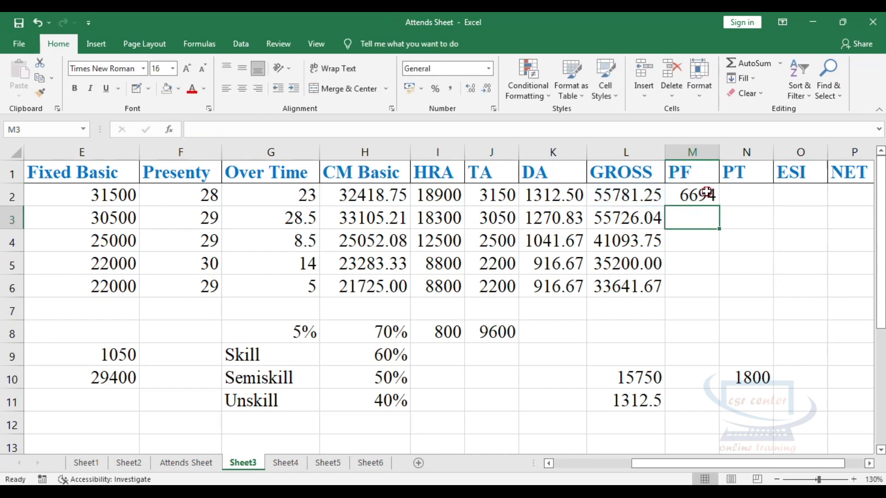
# Step: Copy the PF formula down through M6 and review the first employee's CM Basic, HRA and GROSS cells
pyautogui.click(702, 192)
pyautogui.moveTo(719, 206); pyautogui.dragTo(716, 295)
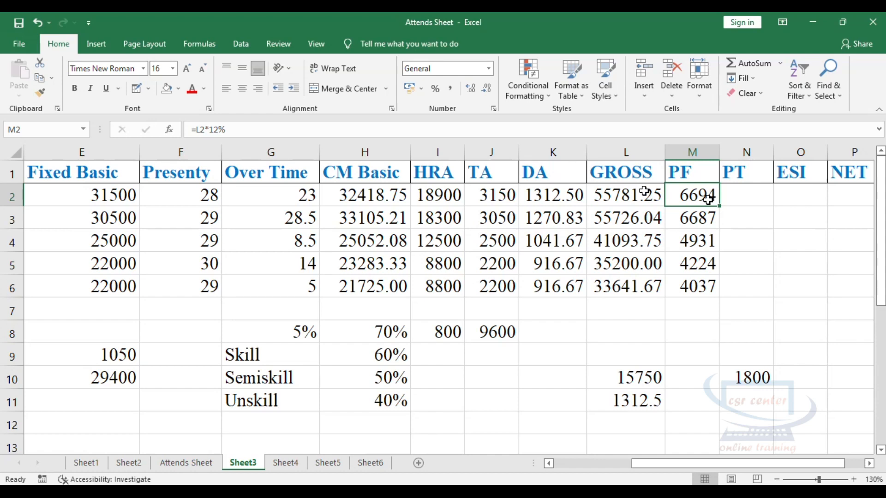
pyautogui.click(360, 196)
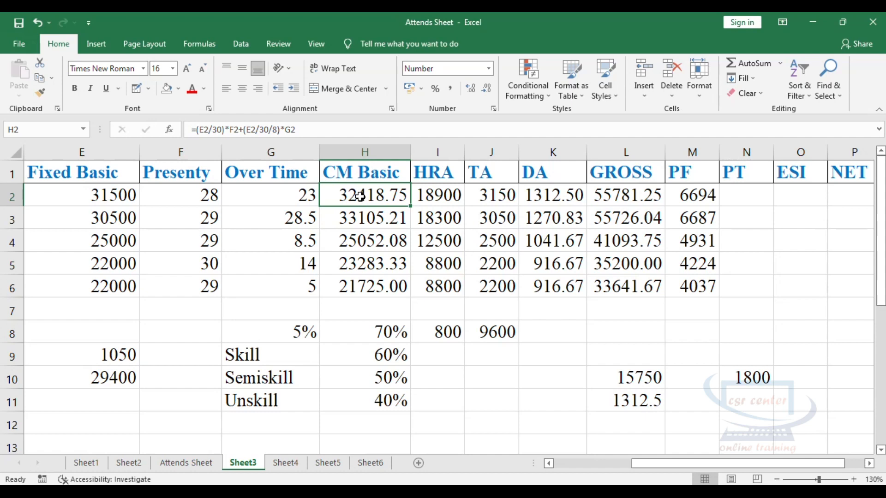
pyautogui.click(694, 194)
pyautogui.click(441, 196)
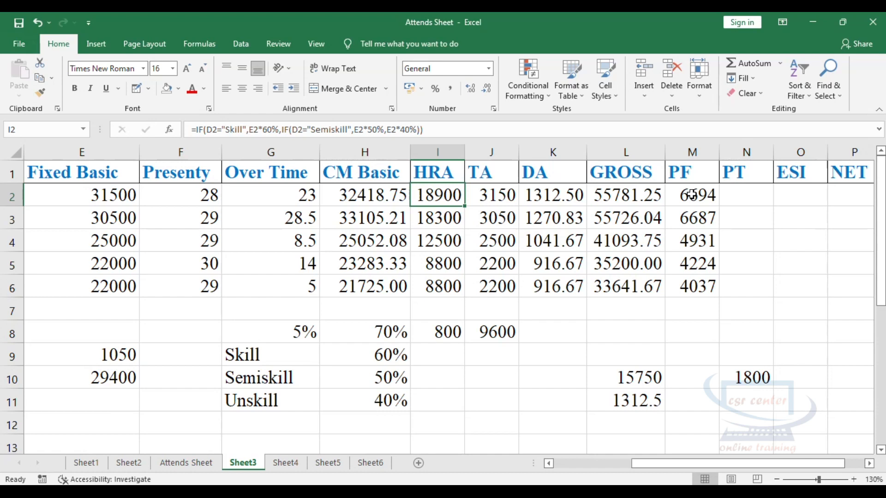
pyautogui.click(634, 195)
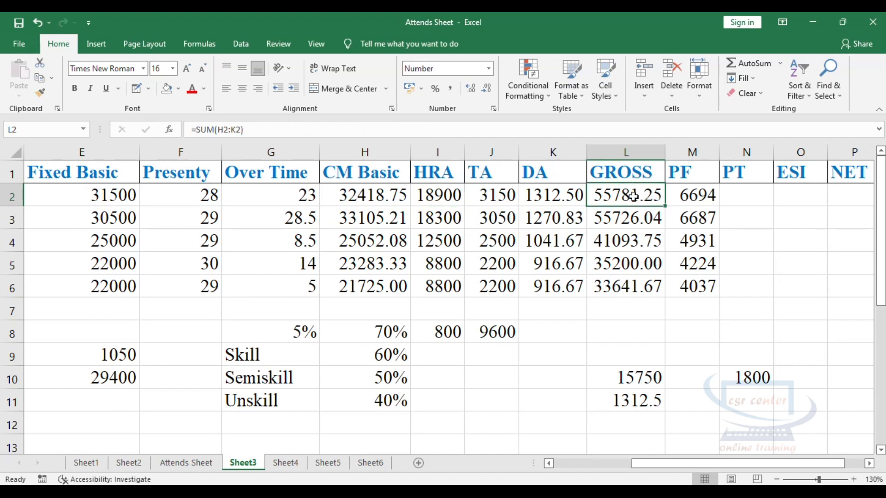
pyautogui.click(365, 198)
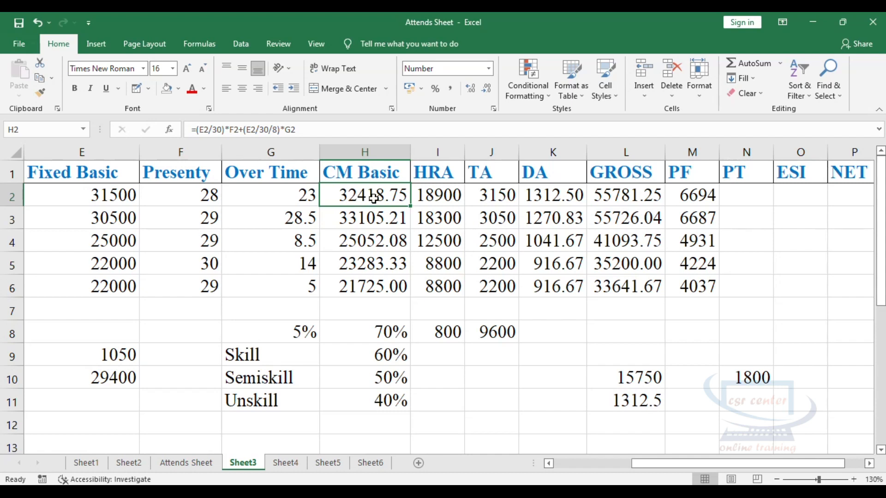
# Step: Start an IF formula for PT in N2 that returns 200 when the GROSS in L2 exceeds 40000
pyautogui.click(746, 196)
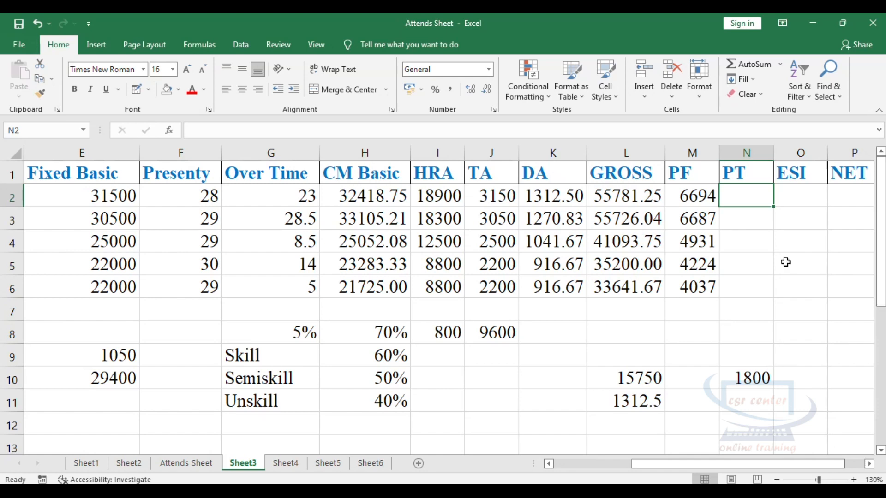
pyautogui.write('=')
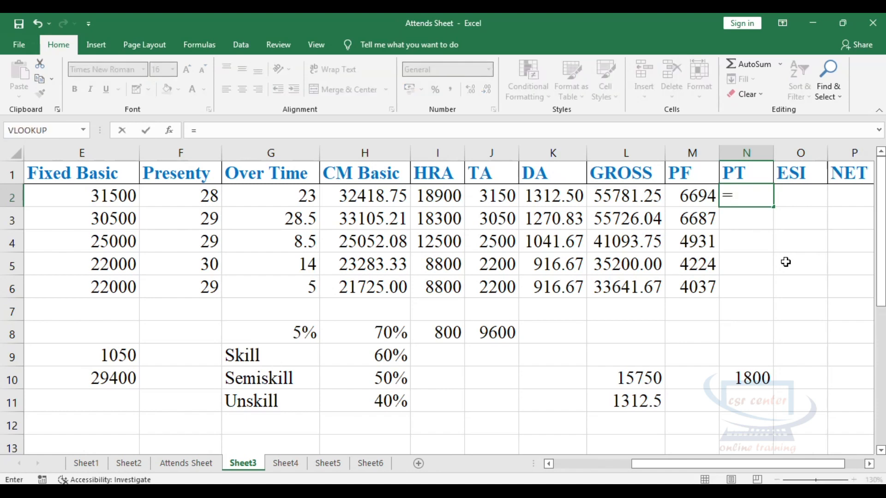
pyautogui.write('if')
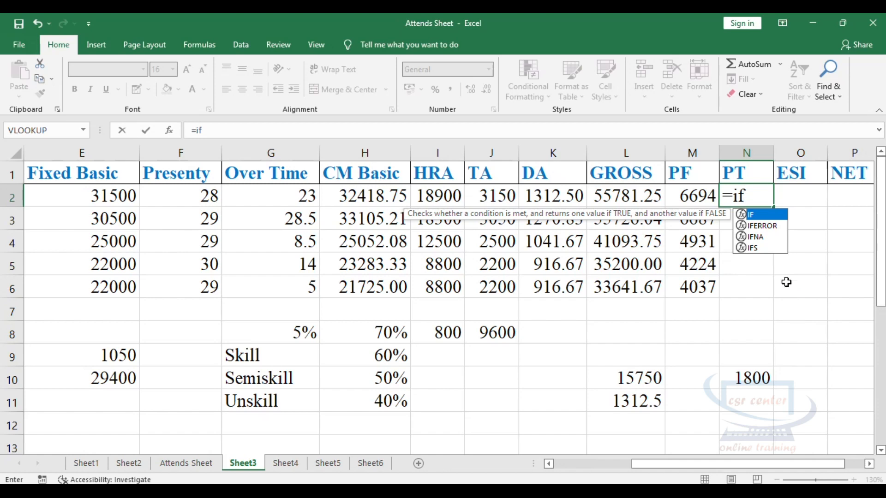
pyautogui.write('(')
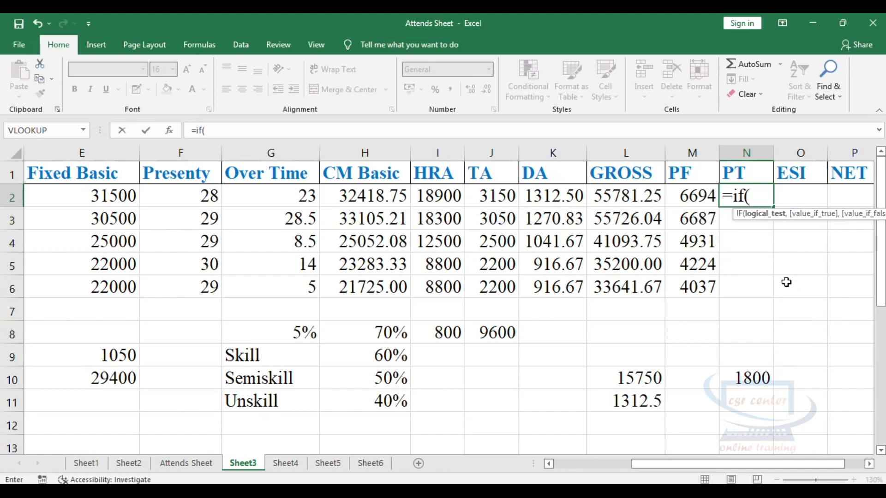
pyautogui.click(630, 199)
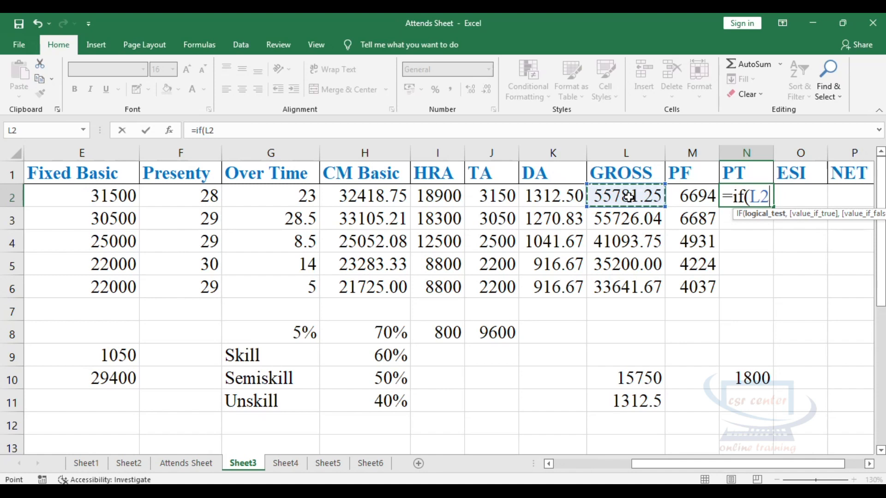
pyautogui.write('>')
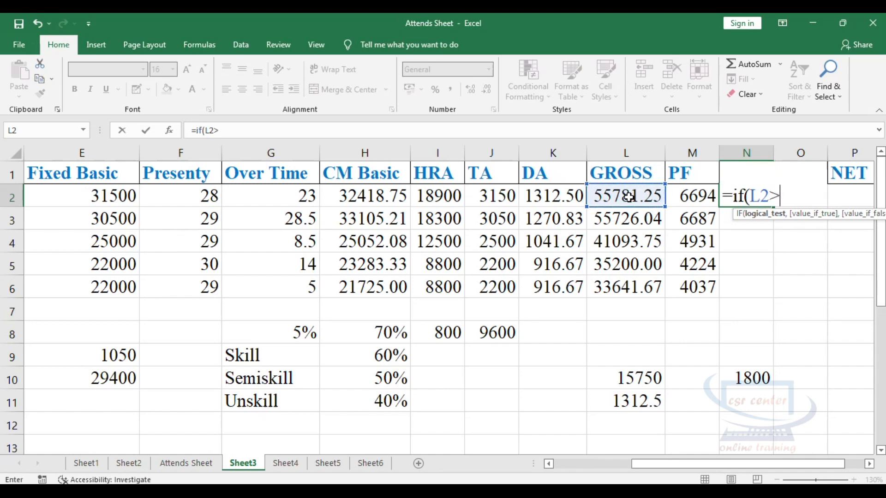
pyautogui.write('40000')
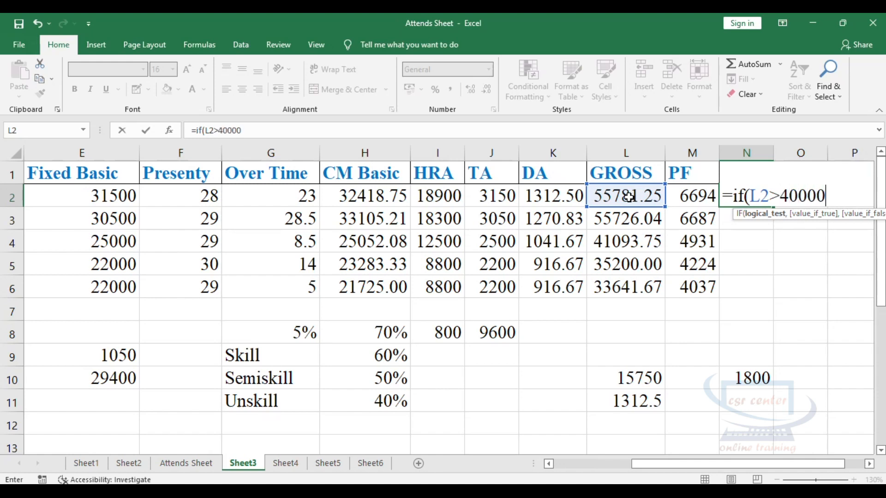
pyautogui.click(829, 193)
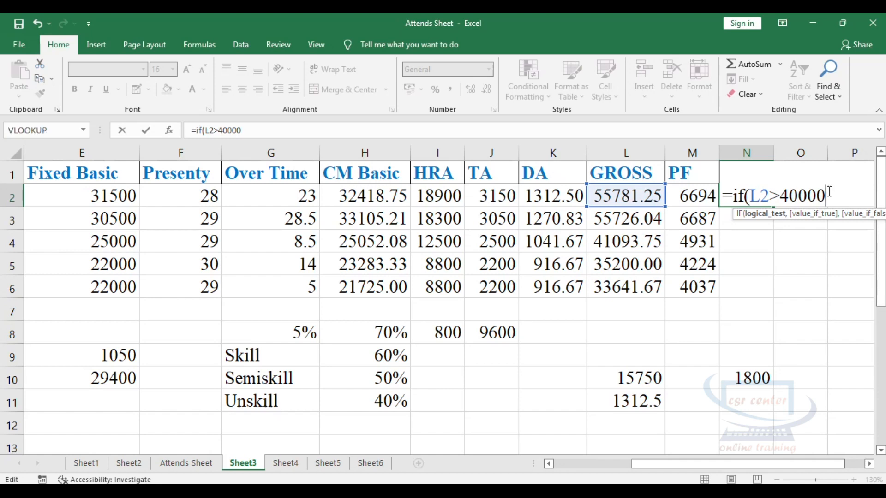
pyautogui.write(',200')
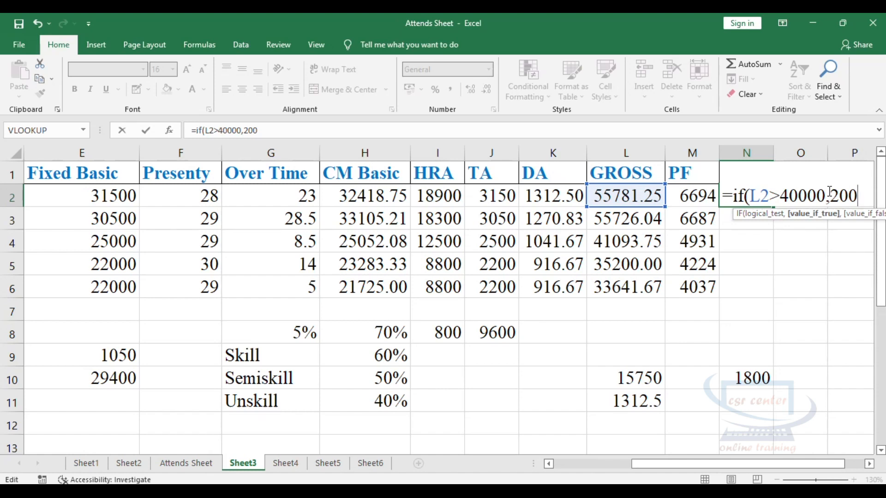
pyautogui.write(',')
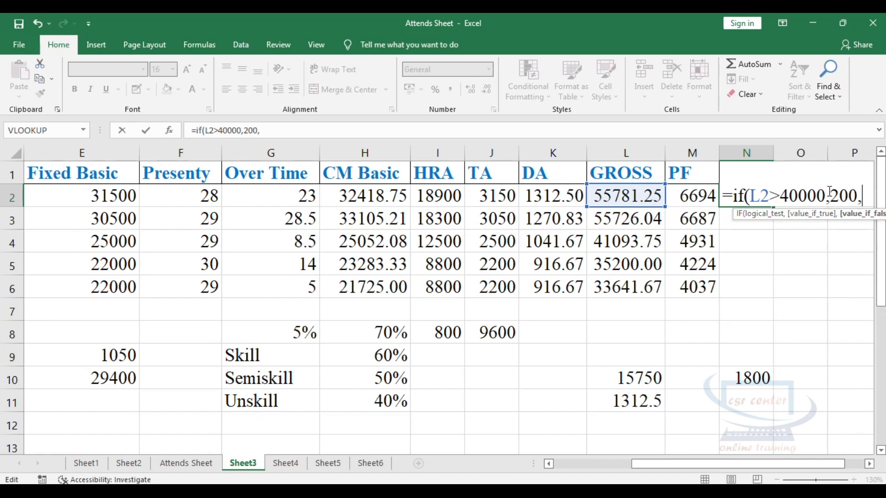
# Step: Complete the PT formula in N2 with a nested IF returning 150 when L2 exceeds 25000, otherwise 0, and accept the proposed bracket correction
pyautogui.write('if(')
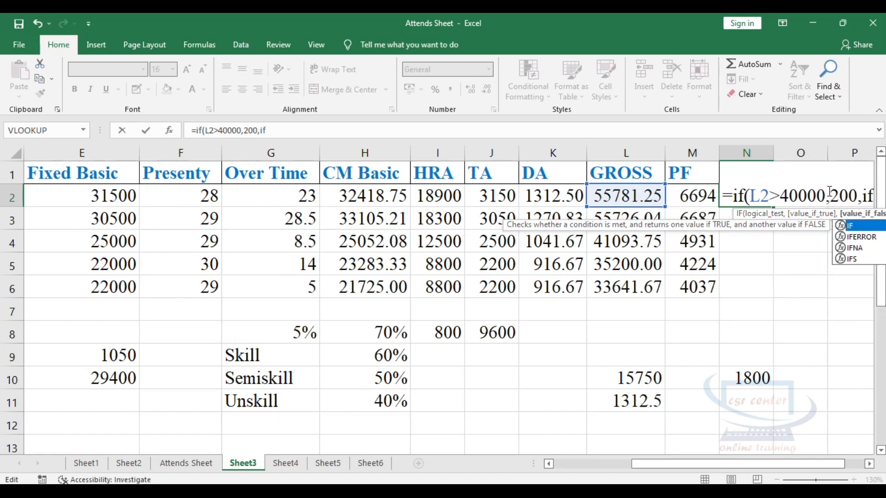
pyautogui.click(638, 196)
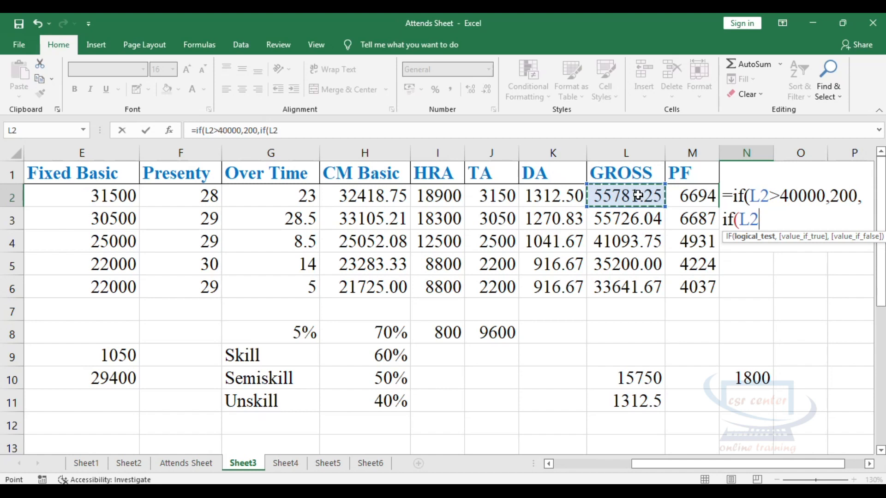
pyautogui.write('>')
pyautogui.write('25')
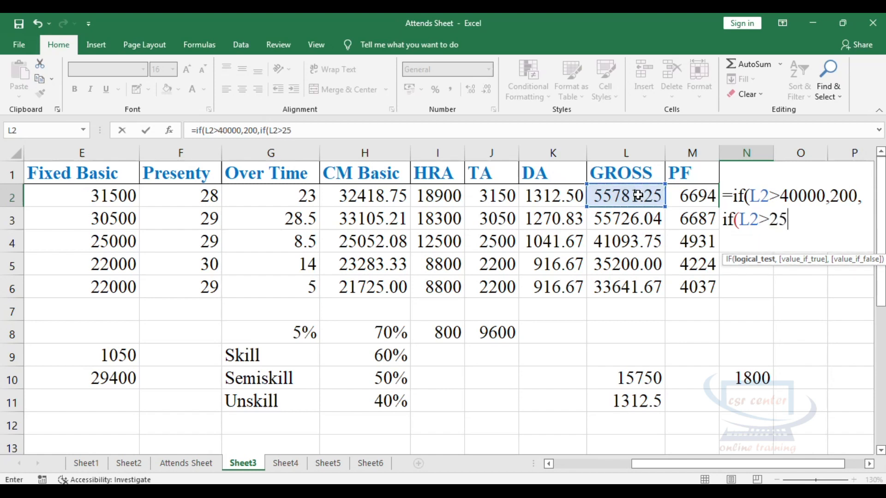
pyautogui.write('000,')
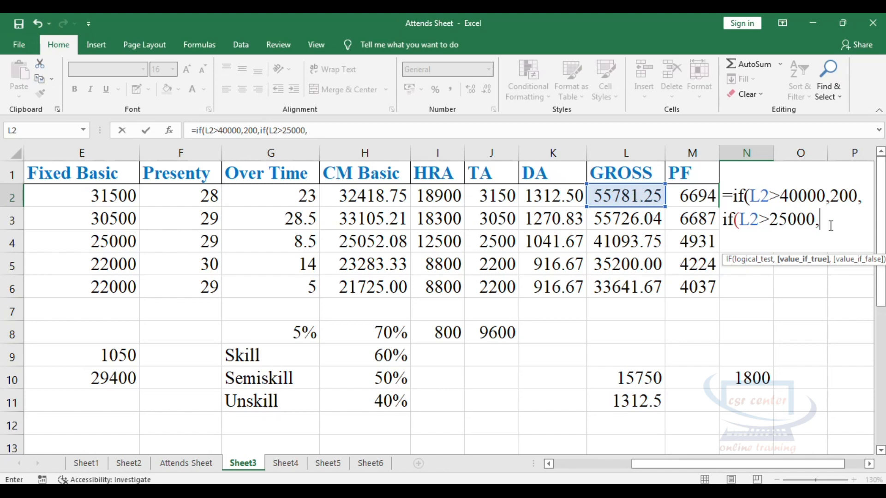
pyautogui.write('150')
pyautogui.write(',0')
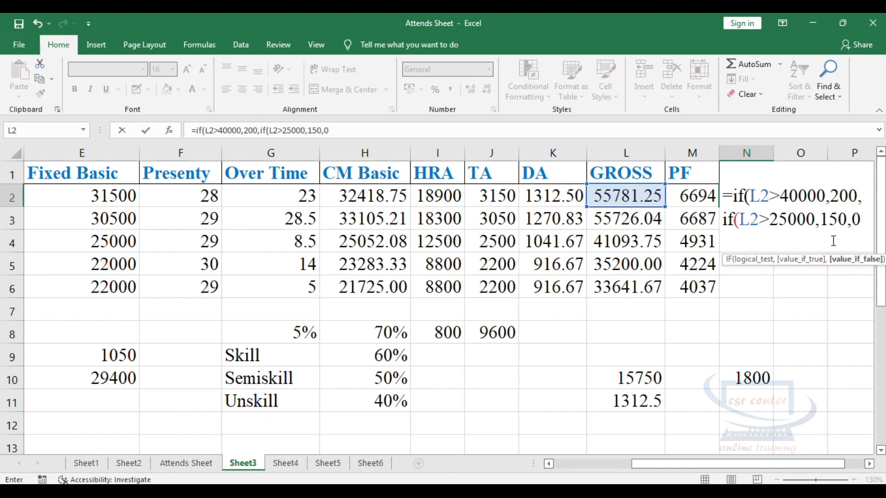
pyautogui.write(')')
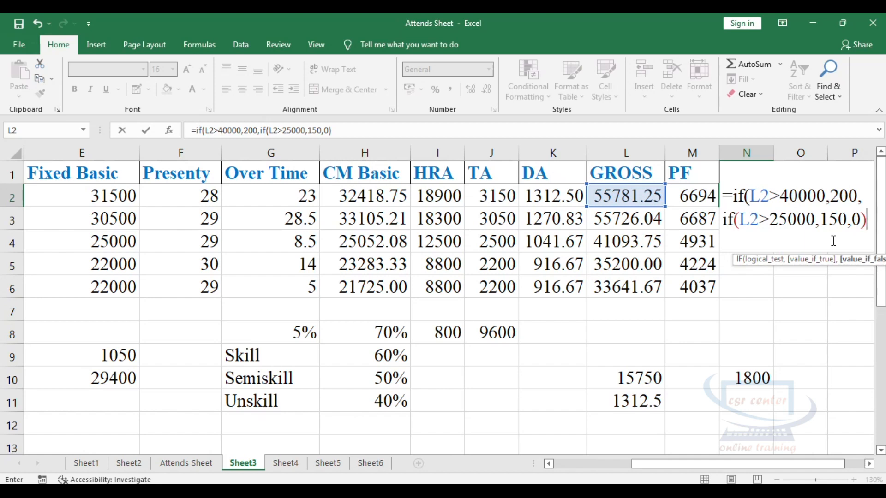
pyautogui.press('Return')
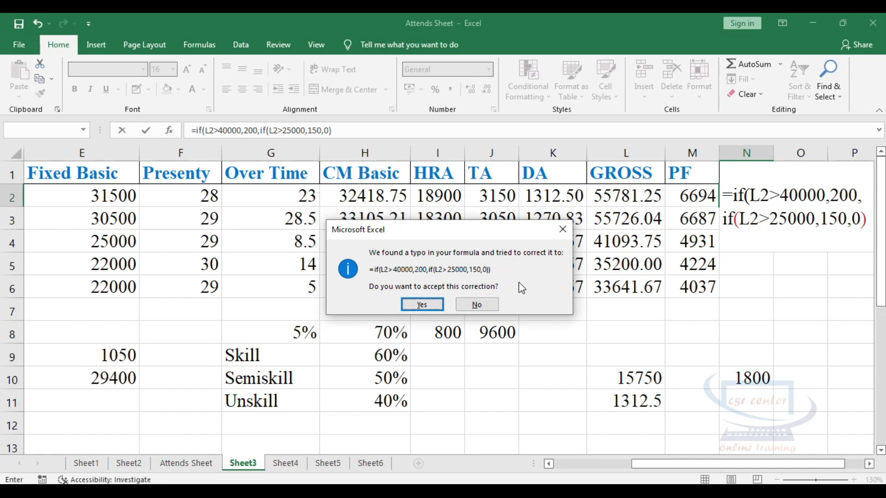
pyautogui.click(413, 305)
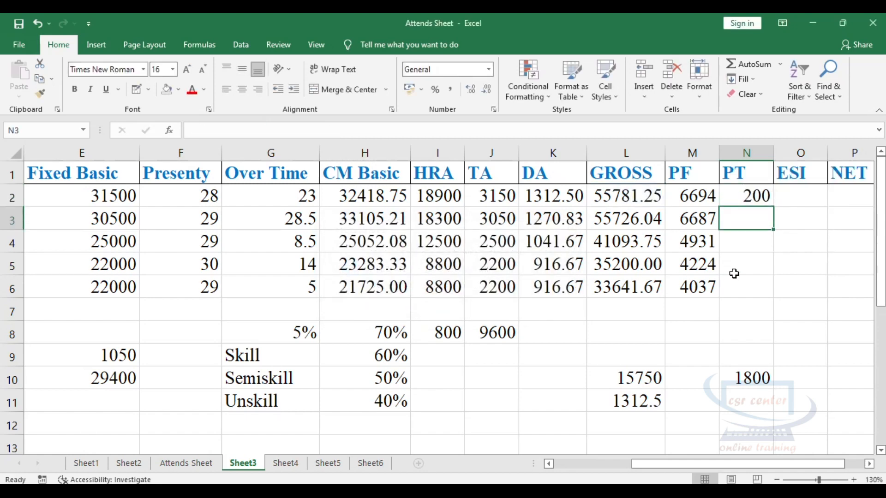
# Step: Copy the PT formula down through N6 and compare the last two employees' PT with their GROSS
pyautogui.click(761, 195)
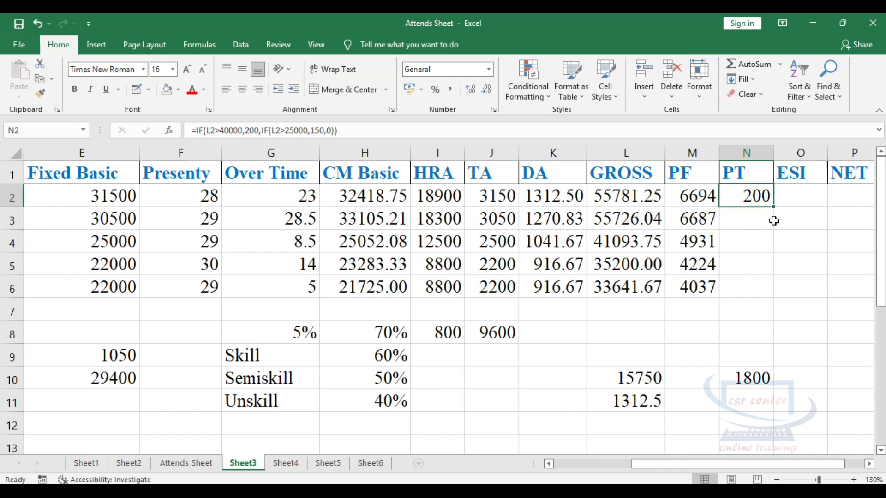
pyautogui.moveTo(774, 208); pyautogui.dragTo(764, 294)
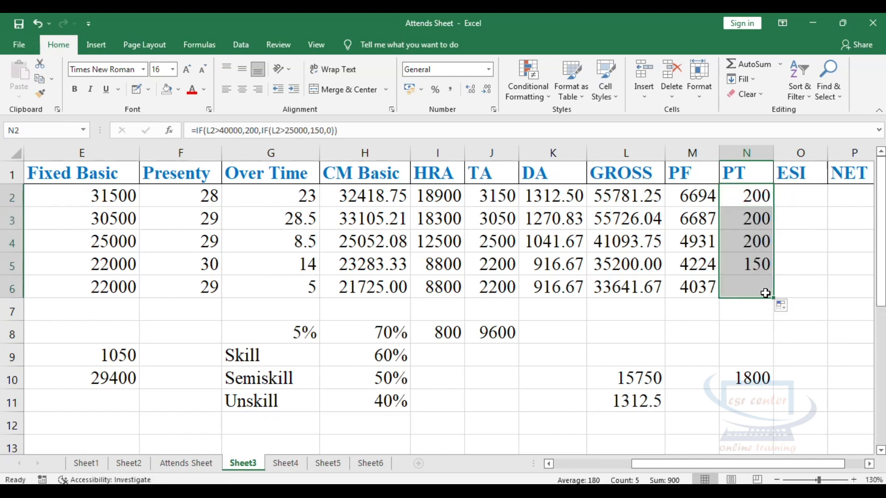
pyautogui.click(703, 318)
pyautogui.moveTo(741, 258); pyautogui.dragTo(747, 287)
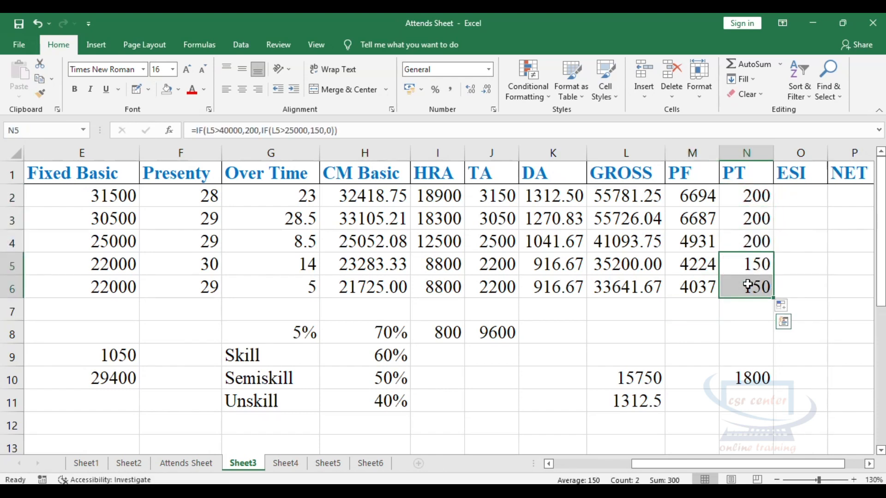
pyautogui.moveTo(600, 261); pyautogui.dragTo(642, 294)
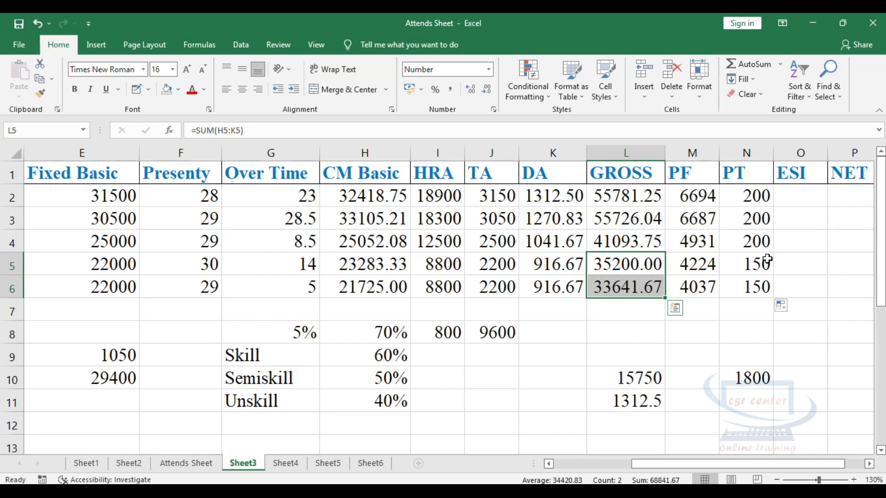
pyautogui.click(755, 196)
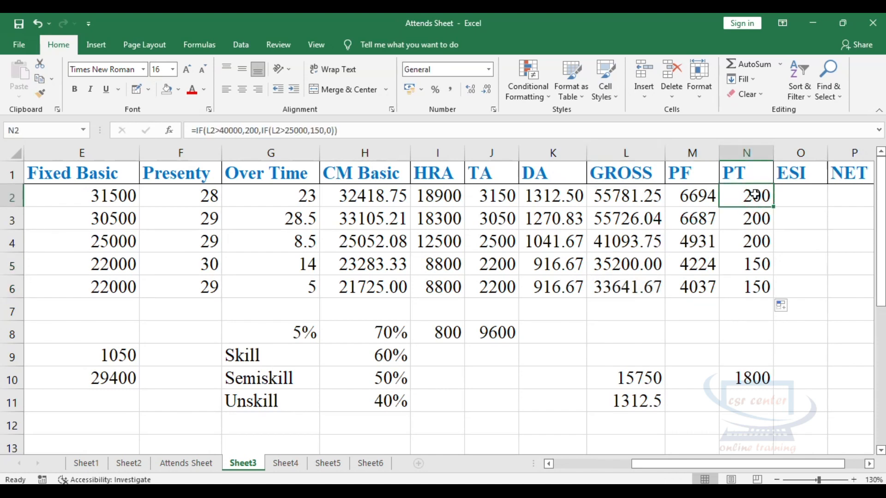
# Step: Calculate the first employee's ESI in O2 as 0.75% of GROSS with =L2*0.75%
pyautogui.click(779, 194)
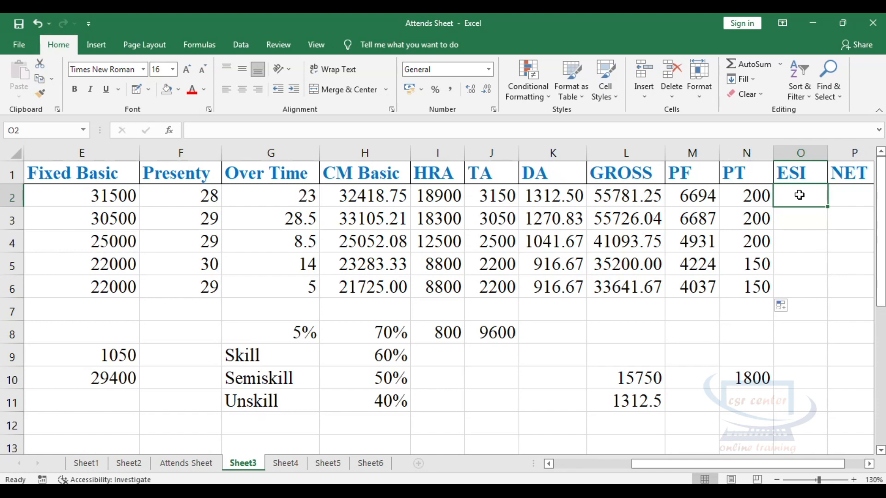
pyautogui.write('=')
pyautogui.click(622, 200)
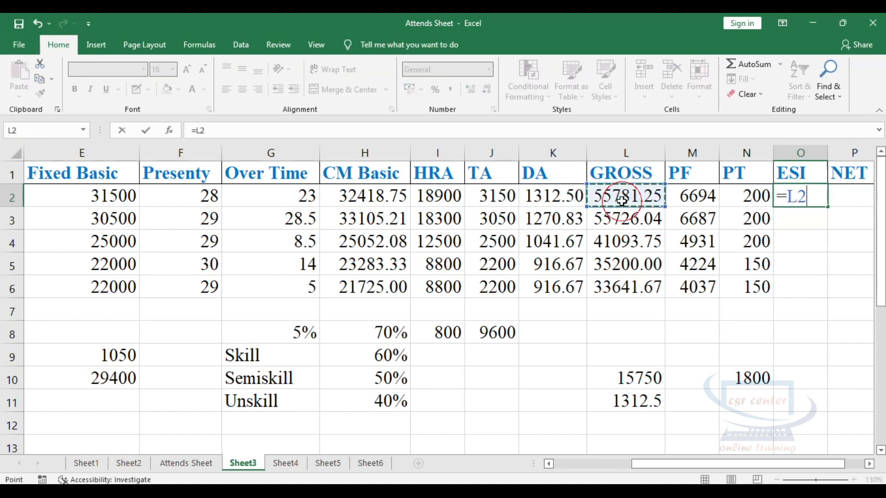
pyautogui.write('*')
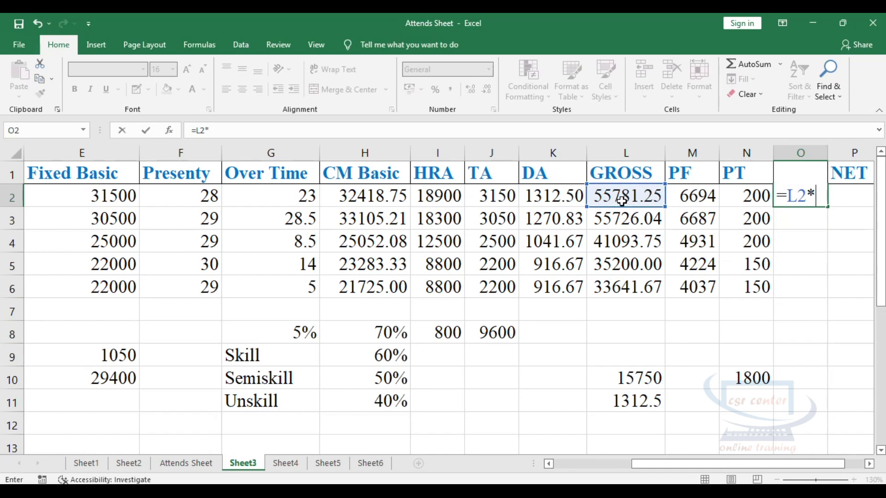
pyautogui.write('0.75')
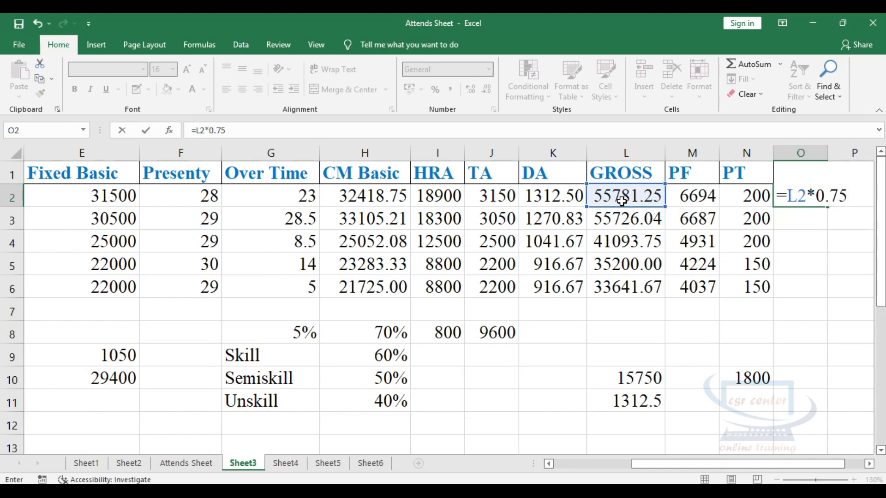
pyautogui.write('%')
pyautogui.press('Return')
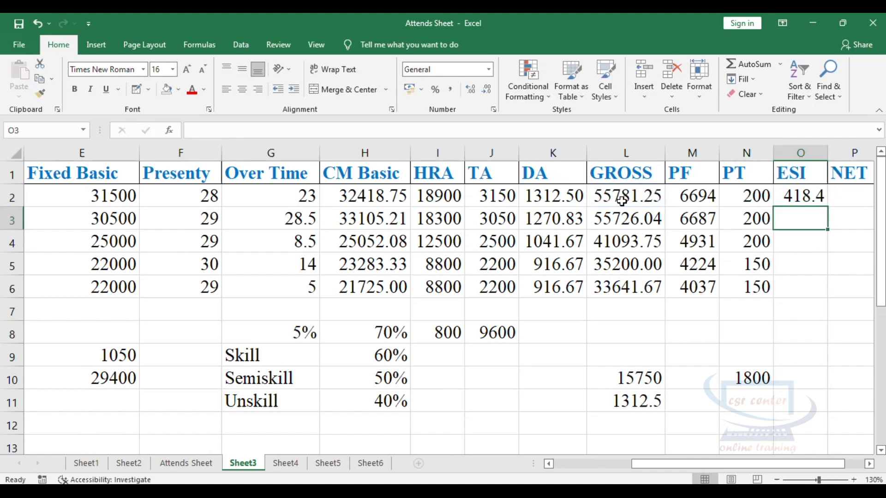
# Step: Copy the ESI formula from O2 down through O6 for the remaining employees
pyautogui.click(807, 196)
pyautogui.moveTo(828, 207); pyautogui.dragTo(826, 295)
pyautogui.click(809, 197)
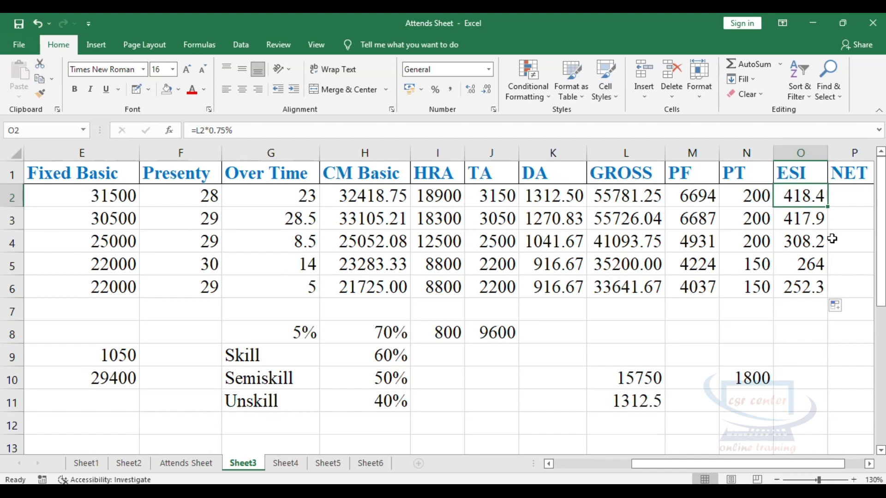
# Step: Calculate the first employee's NET in P2 by subtracting PF, PT and ESI from GROSS with =L2-(M2+N2+O2)
pyautogui.click(843, 195)
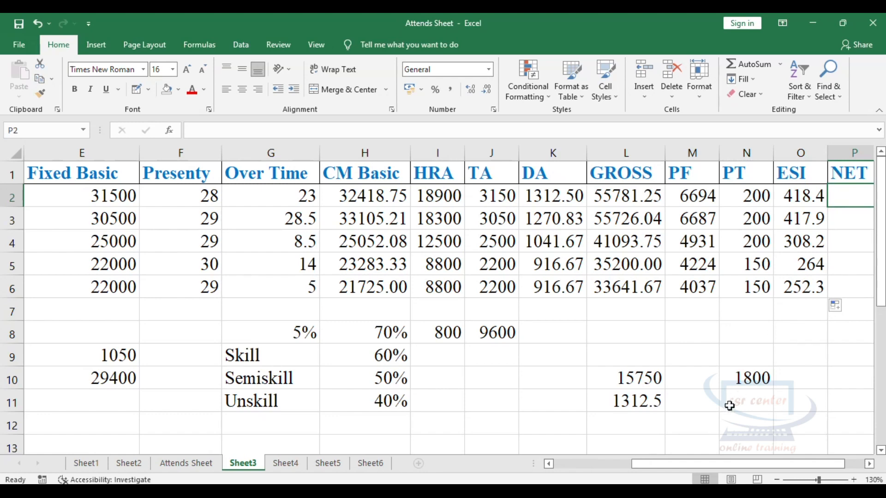
pyautogui.write('=')
pyautogui.click(513, 195)
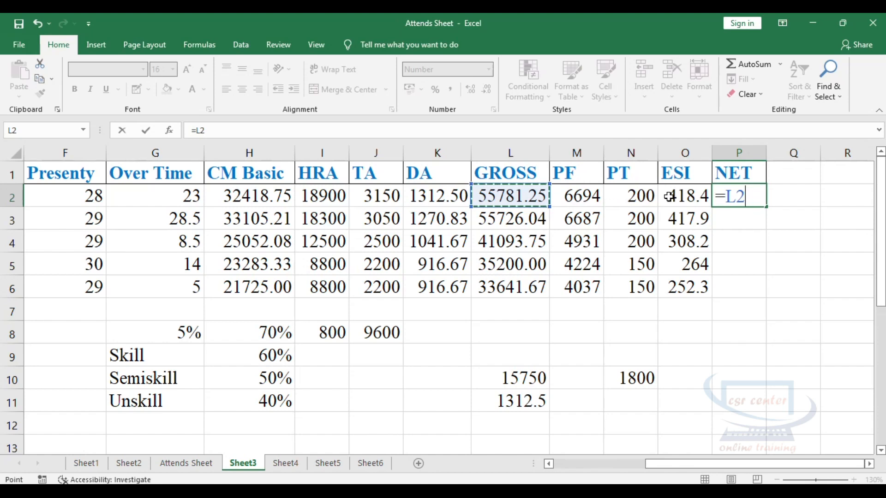
pyautogui.write('-')
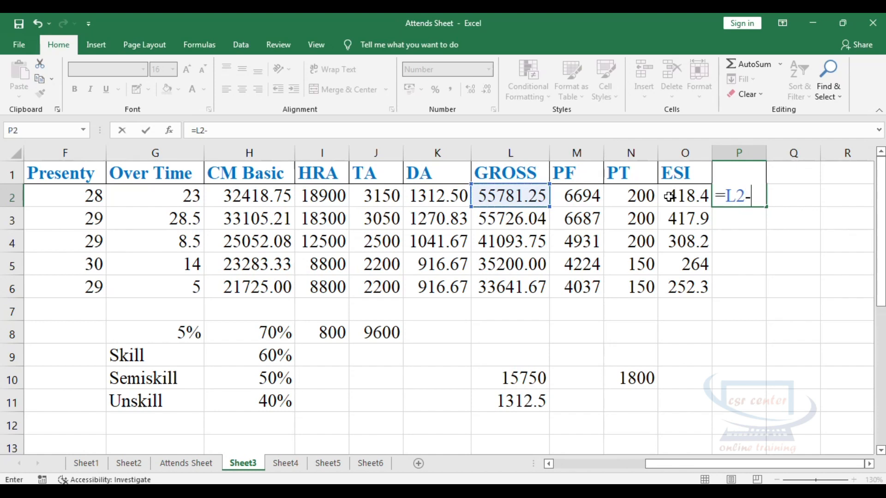
pyautogui.write('(')
pyautogui.click(595, 196)
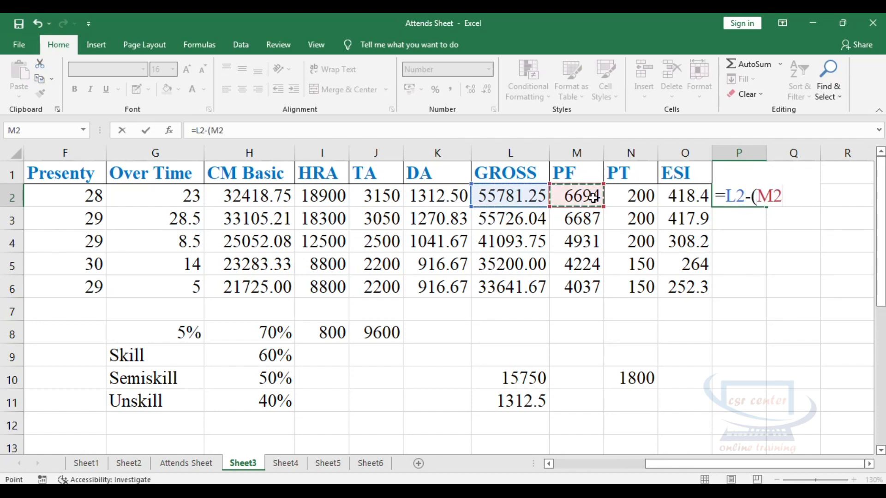
pyautogui.write('+')
pyautogui.click(628, 195)
pyautogui.write('+')
pyautogui.click(682, 196)
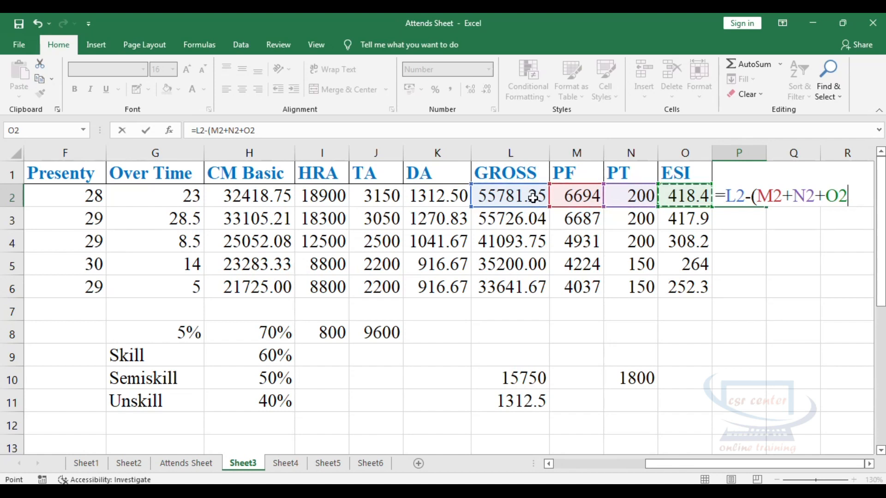
pyautogui.write(')')
pyautogui.press('Return')
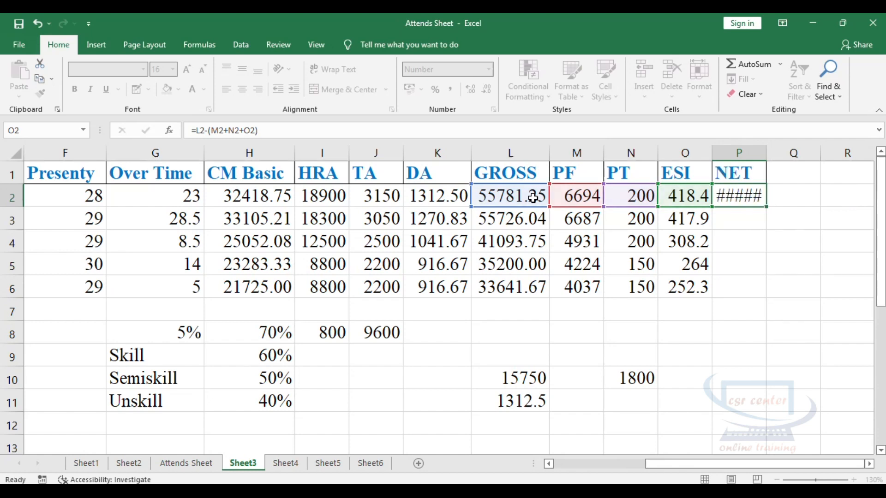
# Step: Copy the NET formula down through P6 and review the first employee's PF, PT and ESI cells
pyautogui.click(763, 195)
pyautogui.moveTo(800, 207); pyautogui.dragTo(787, 300)
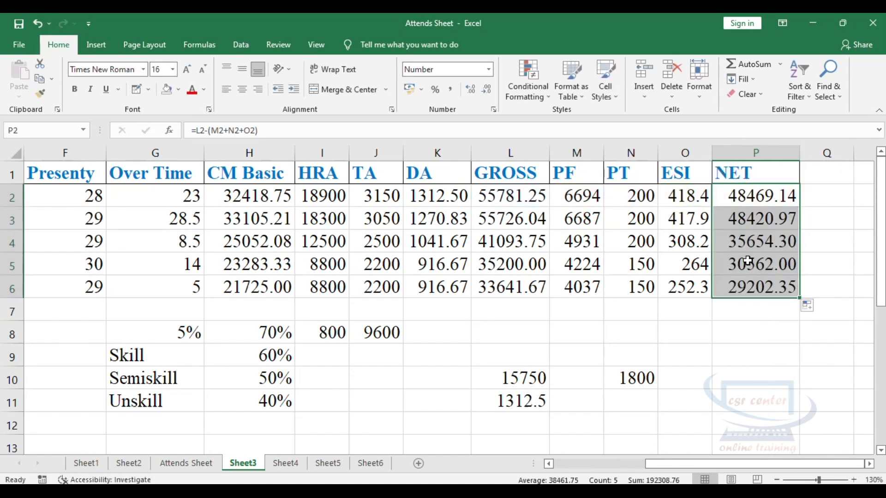
pyautogui.click(577, 196)
pyautogui.click(637, 195)
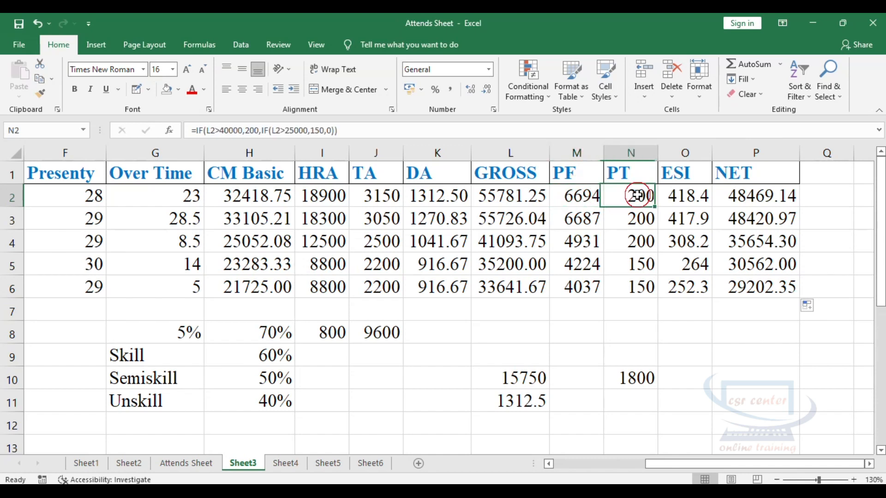
pyautogui.click(687, 190)
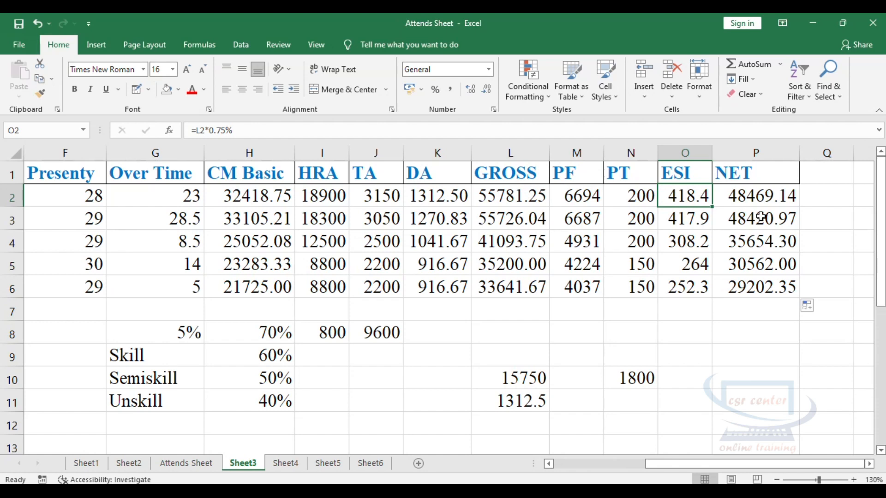
# Step: Add up the first employee's deductions in the blank cell P9 with =M2+N2+O2
pyautogui.click(624, 352)
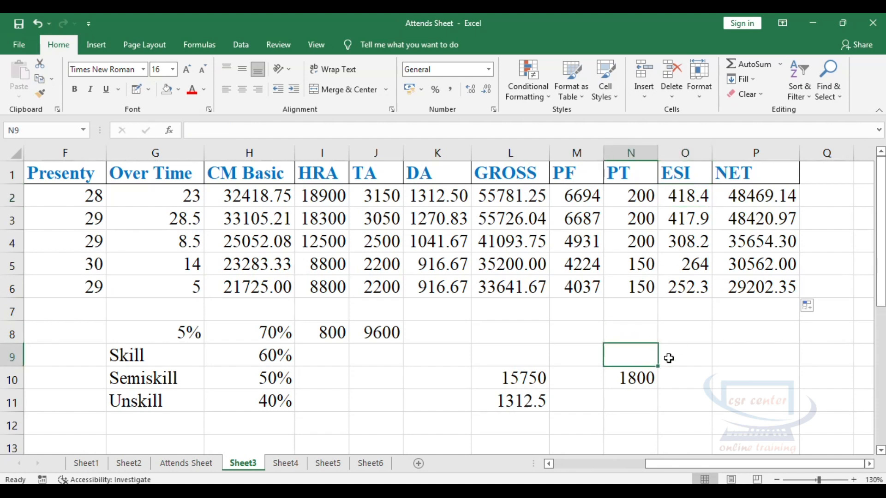
pyautogui.click(729, 354)
pyautogui.write('=')
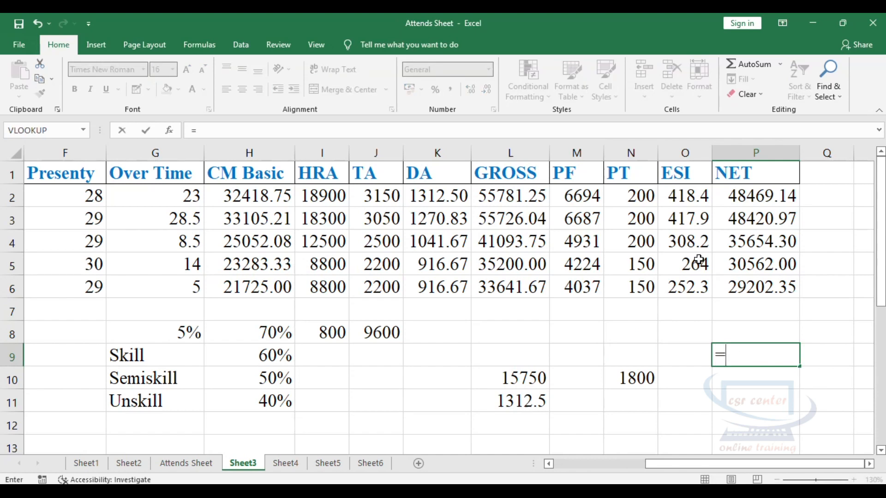
pyautogui.click(574, 200)
pyautogui.write('+')
pyautogui.click(632, 198)
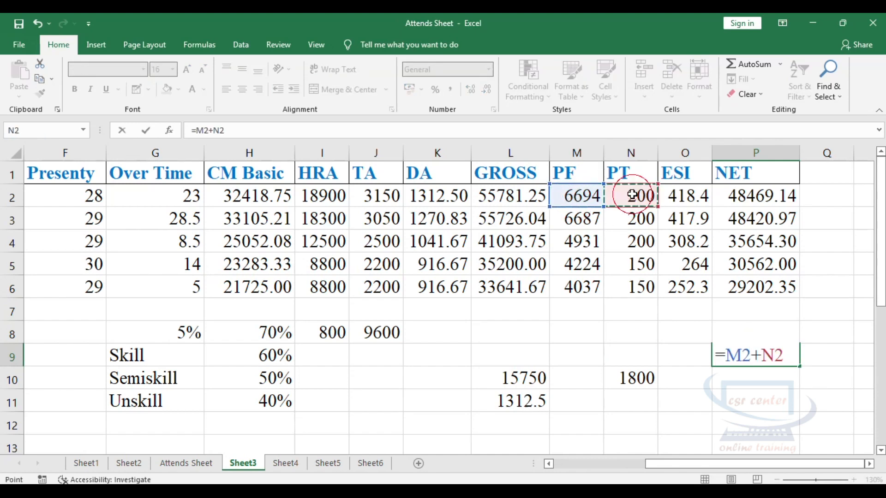
pyautogui.write('+')
pyautogui.click(677, 194)
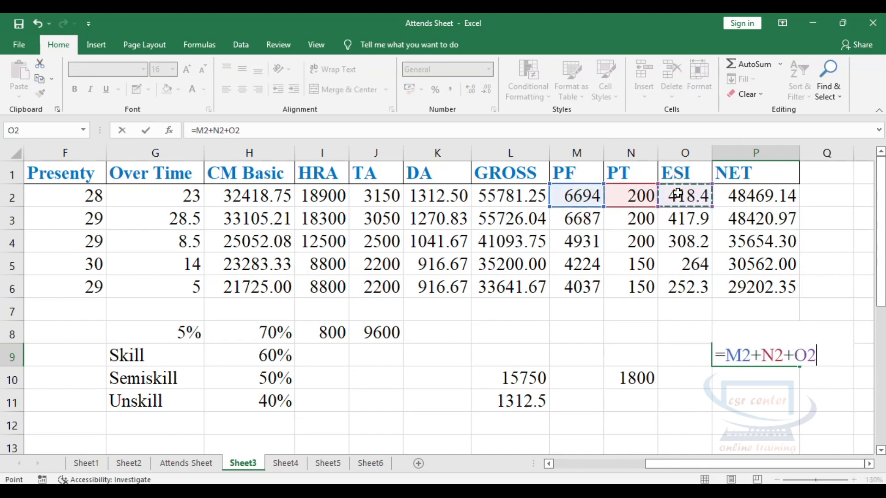
pyautogui.press('Return')
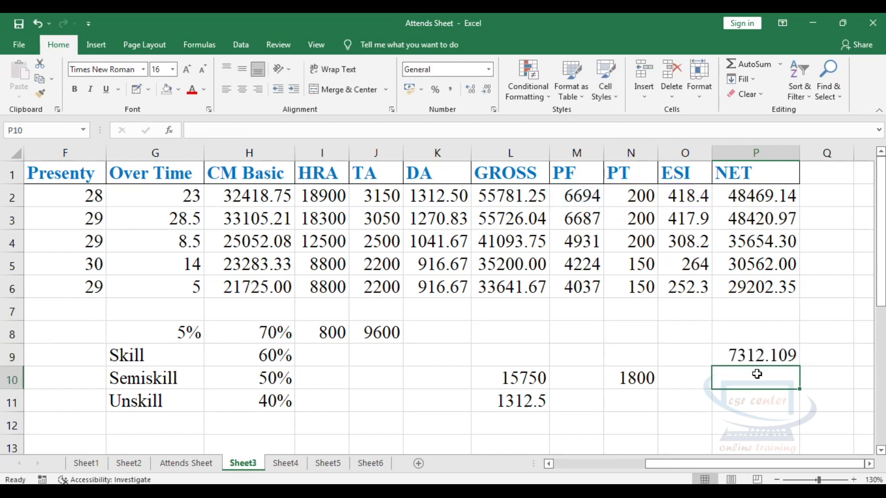
# Step: Format the deductions total in P9 to show two decimal places
pyautogui.click(757, 355)
pyautogui.click(486, 89)
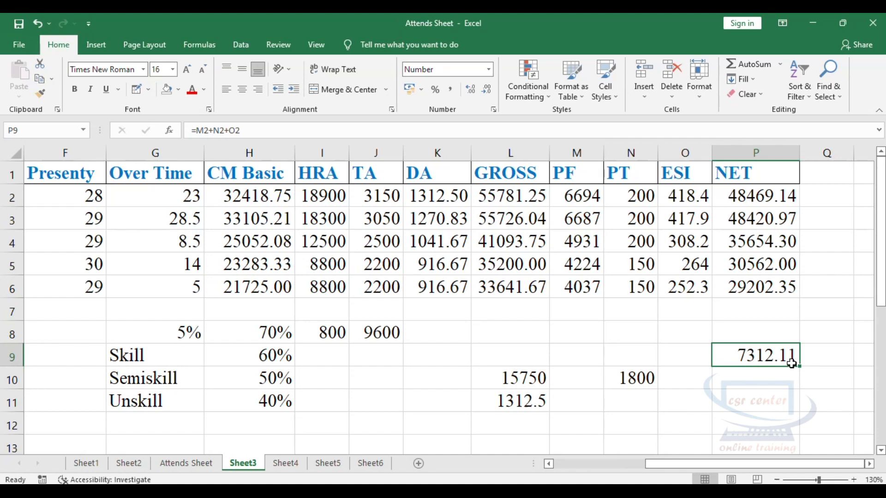
pyautogui.click(760, 377)
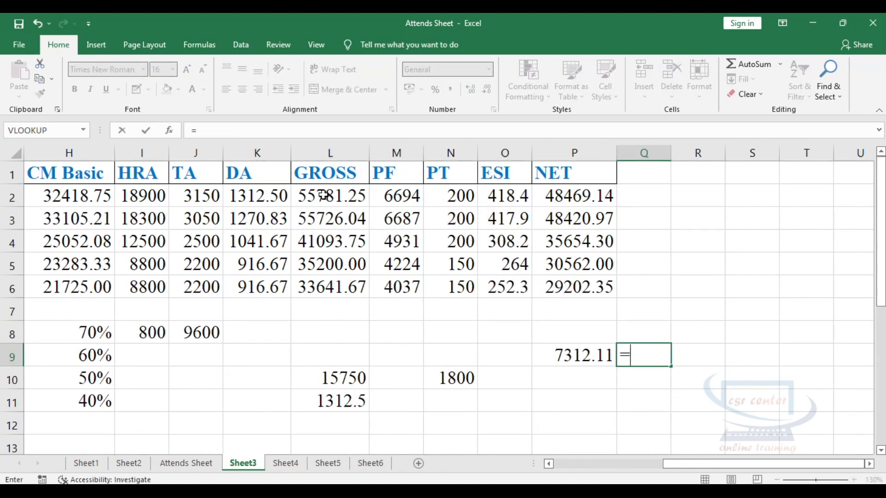
# Step: Cross-check the first employee's NET in the blank cell Q9 by subtracting the deductions total from GROSS with =L2-P9
pyautogui.click(323, 195)
pyautogui.write('-')
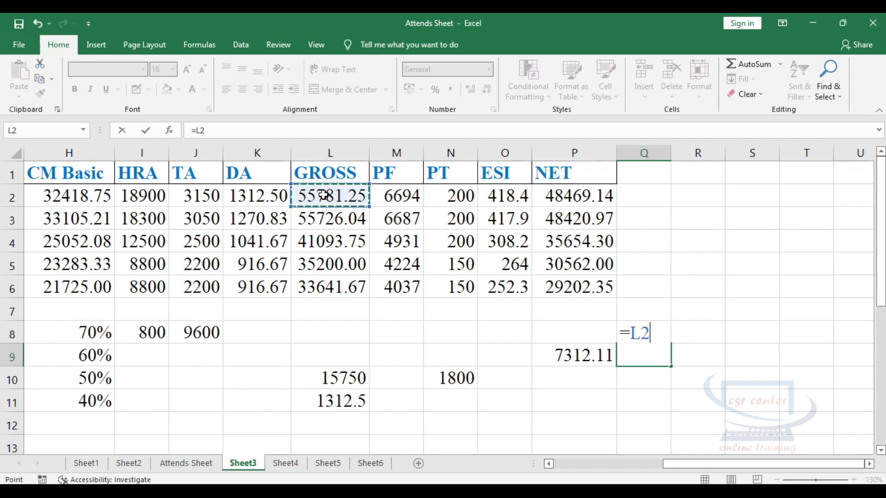
pyautogui.click(567, 355)
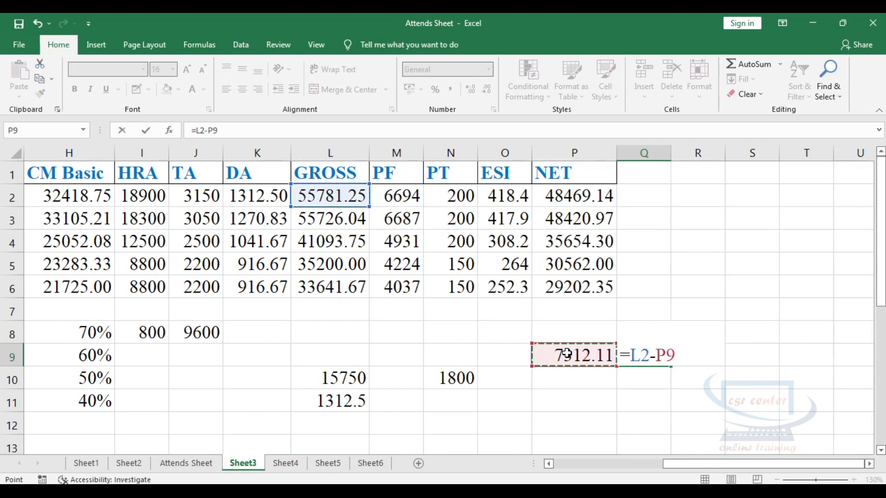
pyautogui.press('Return')
pyautogui.click(654, 360)
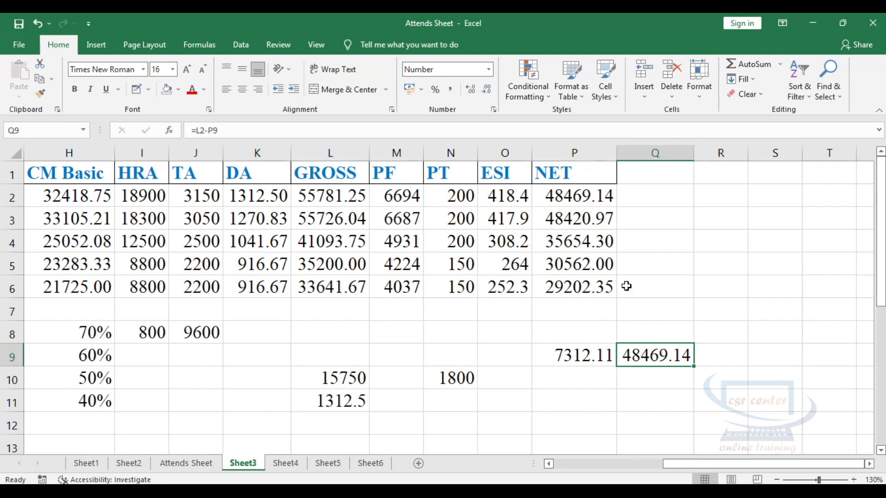
# Step: Review the Fixed Basic column and the CTC, GROSS and BASIC breakdown below the employee table
pyautogui.moveTo(669, 465); pyautogui.dragTo(561, 467)
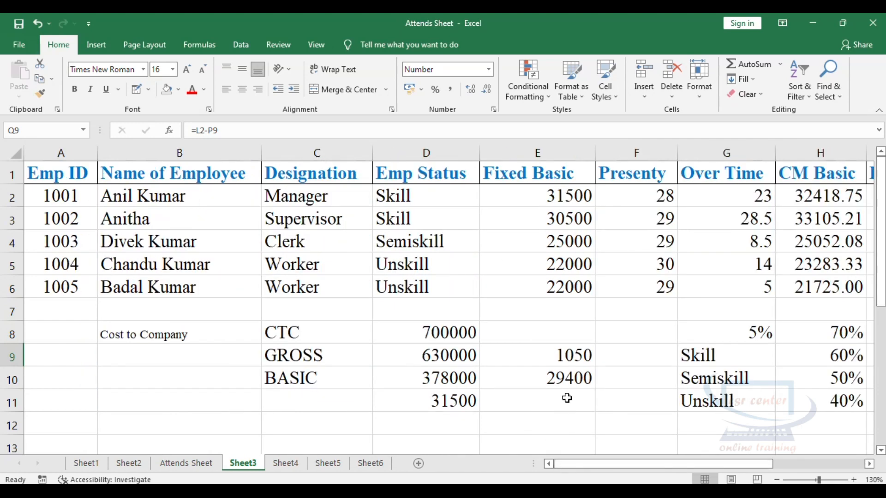
pyautogui.moveTo(572, 462); pyautogui.dragTo(595, 476)
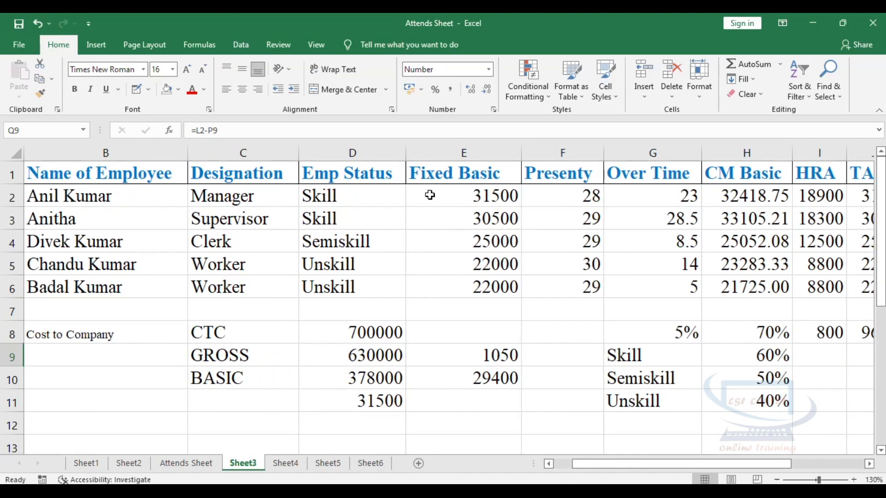
pyautogui.click(430, 194)
pyautogui.moveTo(447, 225); pyautogui.dragTo(472, 275)
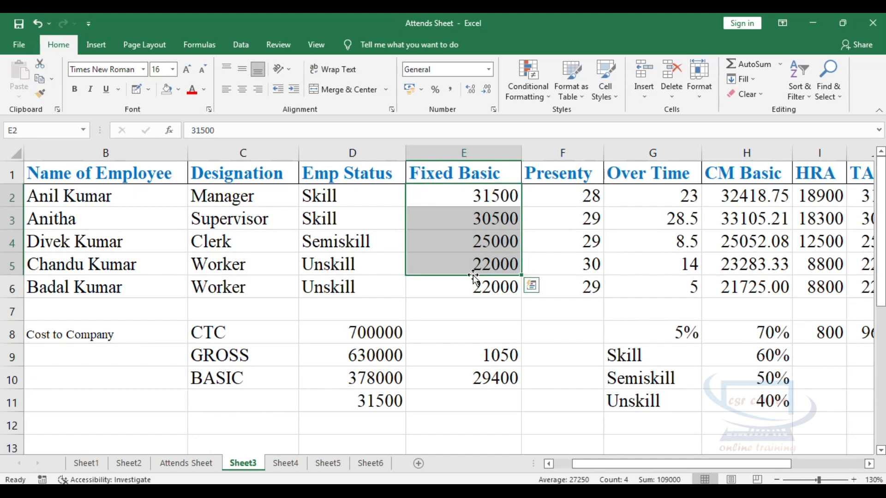
pyautogui.click(440, 204)
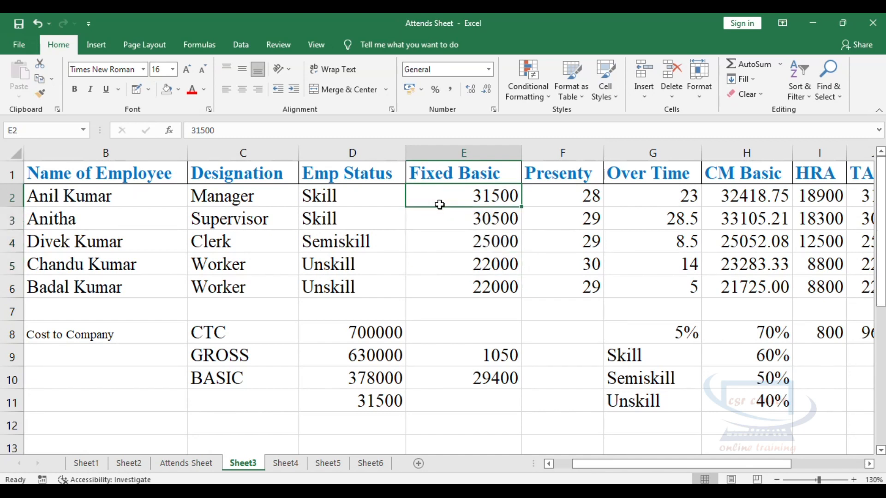
pyautogui.moveTo(285, 331); pyautogui.dragTo(374, 414)
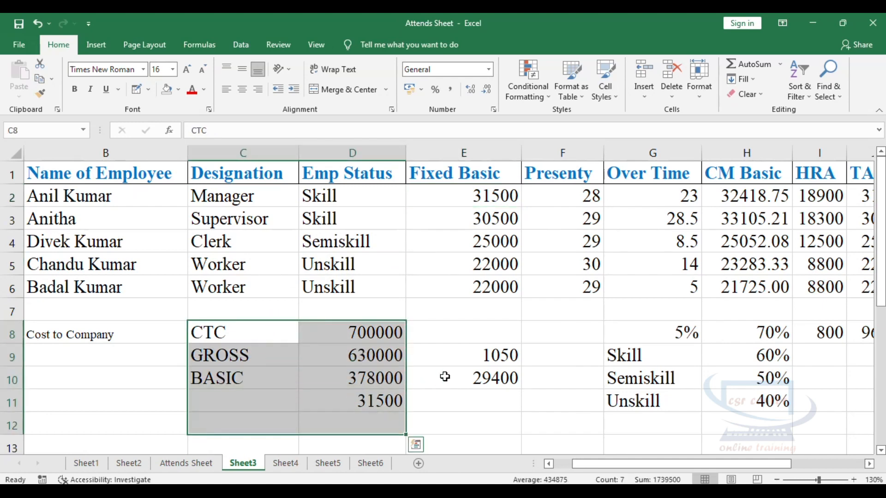
# Step: Examine the formulas behind the Presenty, Over Time, CM Basic, HRA, TA, DA and GROSS columns one after another
pyautogui.moveTo(586, 465); pyautogui.dragTo(606, 469)
pyautogui.click(398, 197)
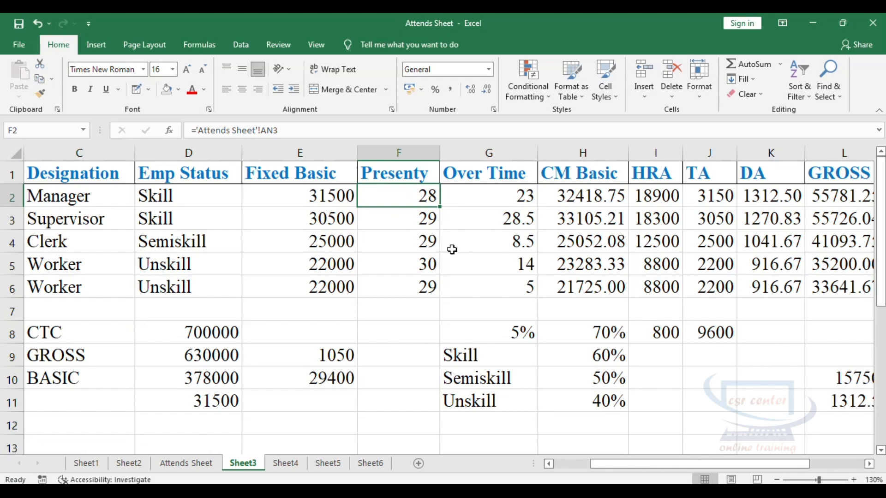
pyautogui.click(483, 196)
pyautogui.moveTo(625, 468); pyautogui.dragTo(659, 467)
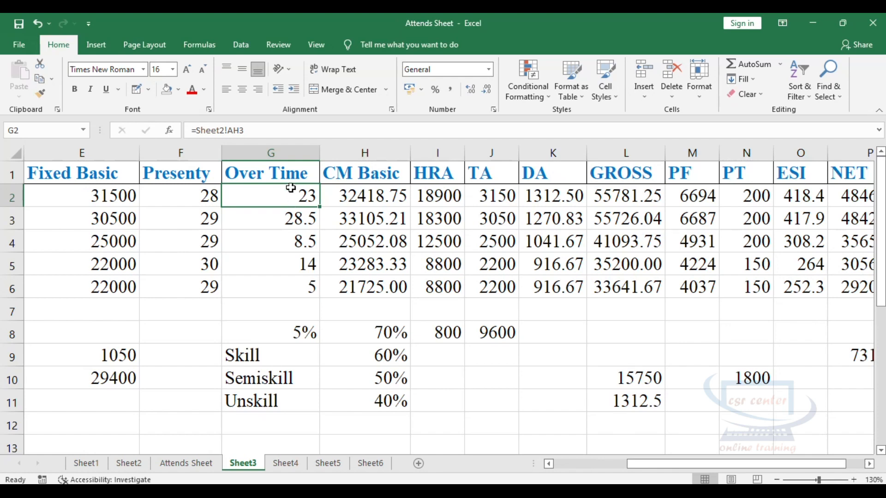
pyautogui.click(341, 199)
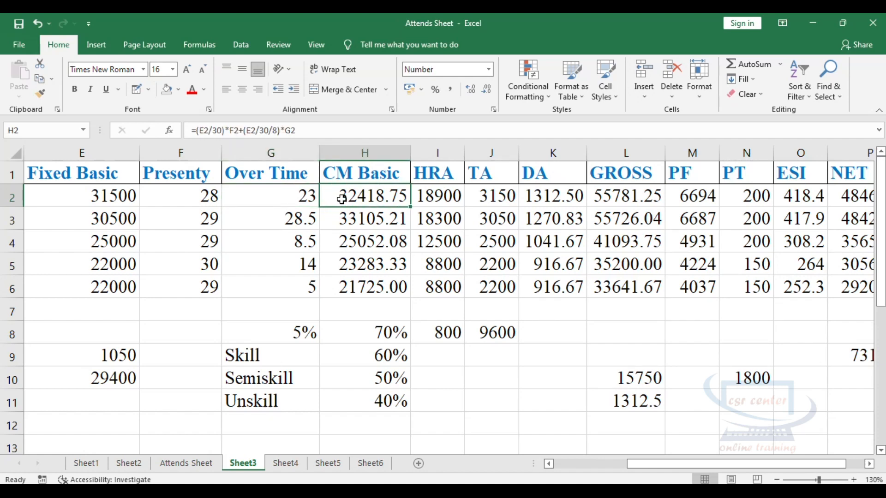
pyautogui.click(429, 198)
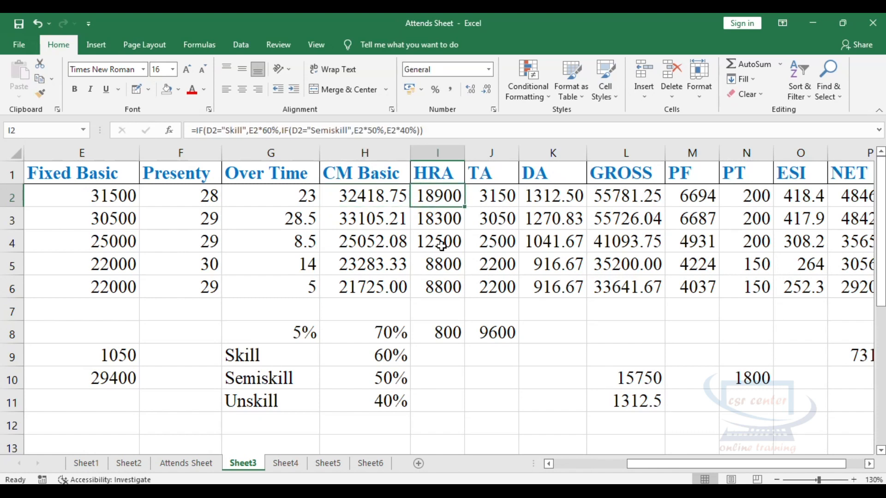
pyautogui.click(496, 193)
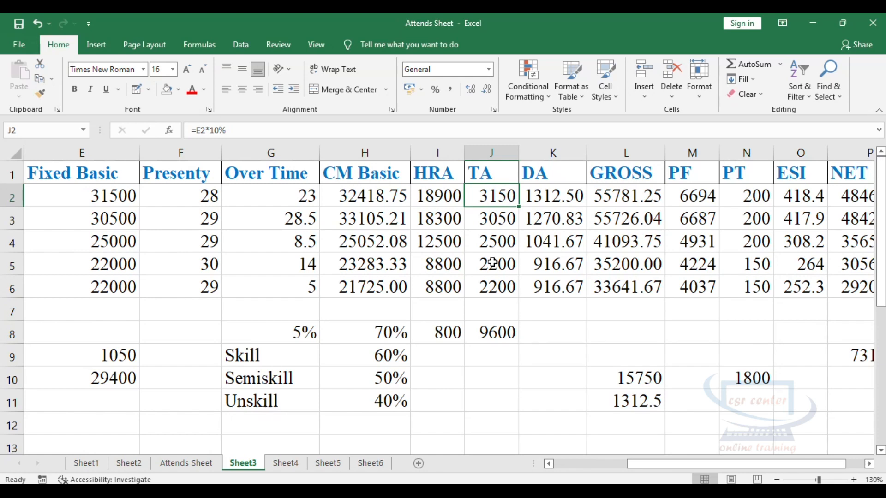
pyautogui.click(548, 269)
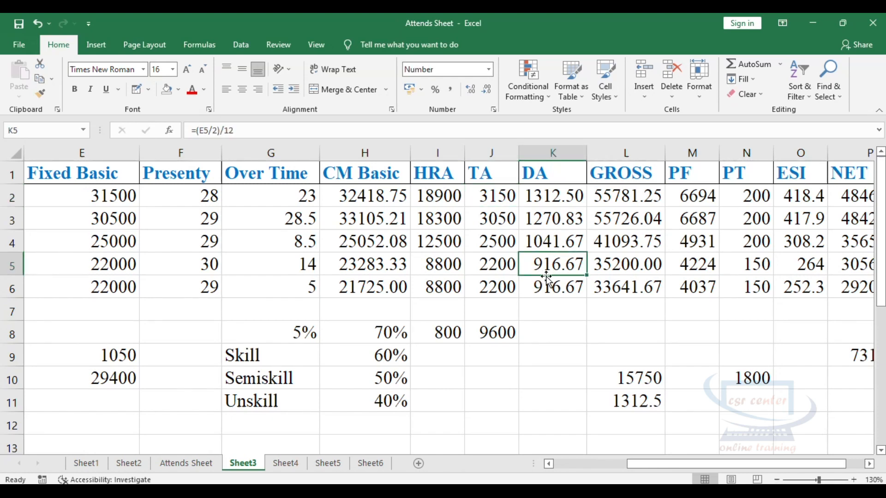
pyautogui.click(617, 283)
pyautogui.moveTo(662, 463); pyautogui.dragTo(680, 462)
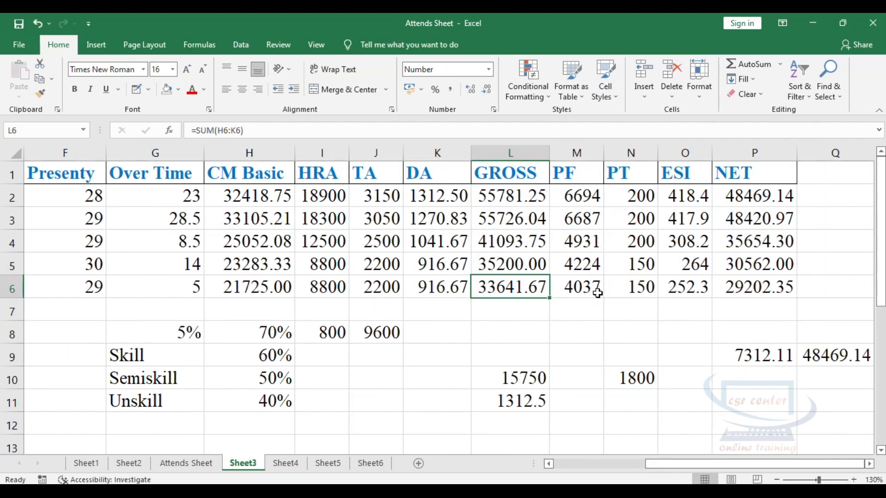